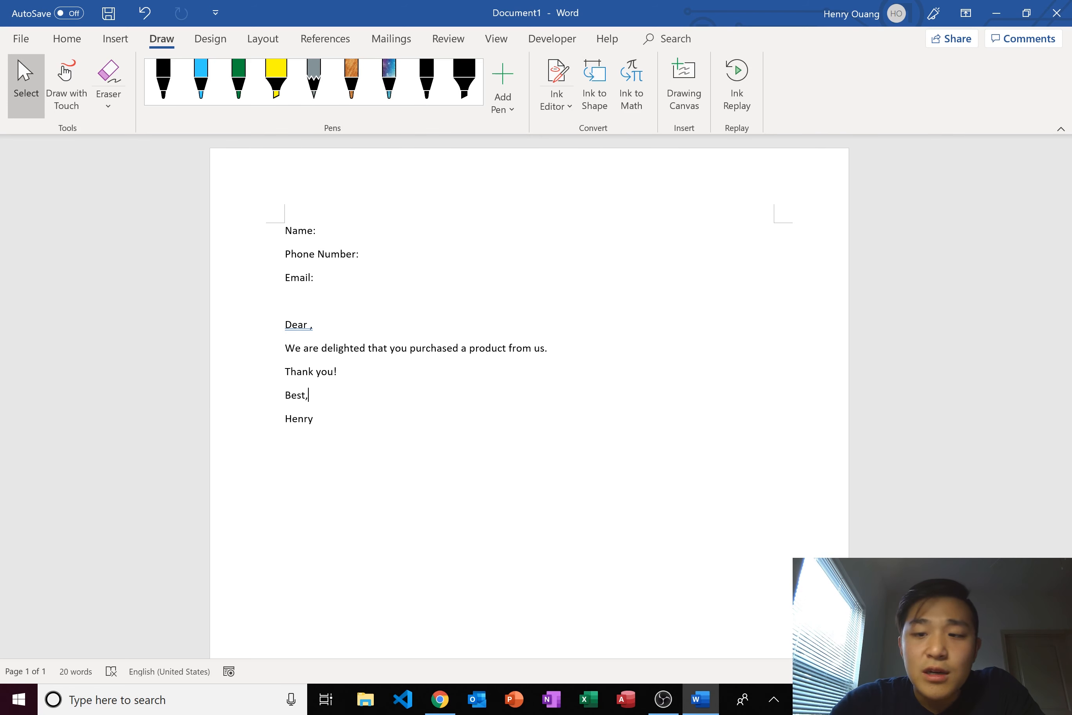
- Add blank lines after the 'Dear ,' greeting and after the 'from us.' purchase sentence
click(317, 230)
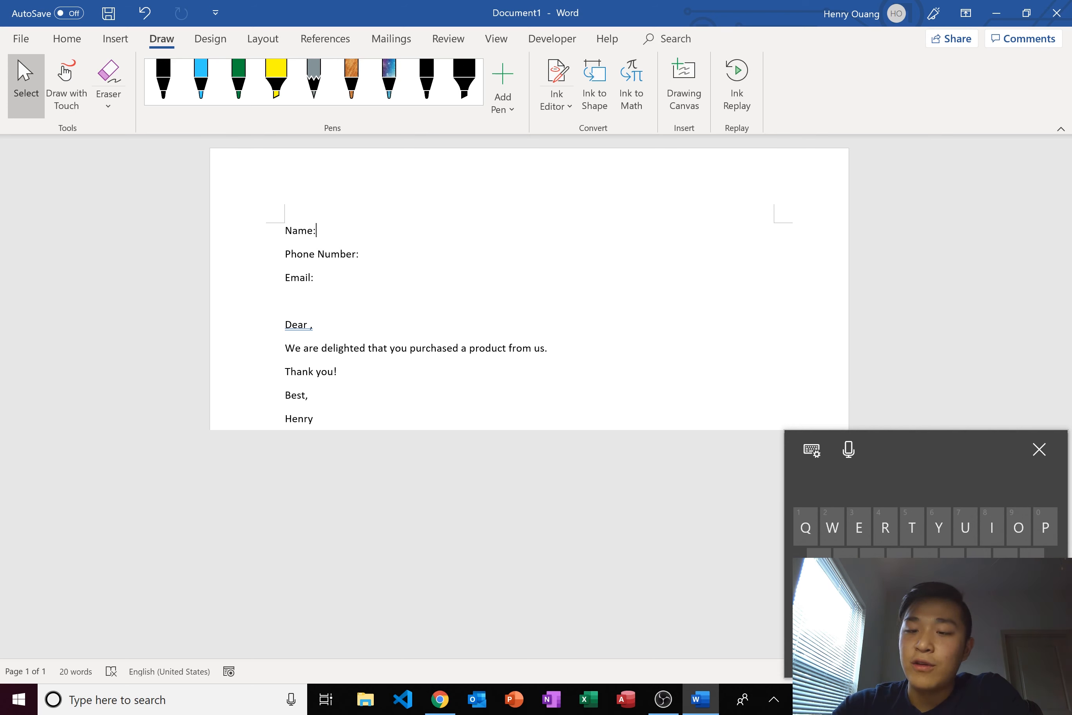
click(1039, 448)
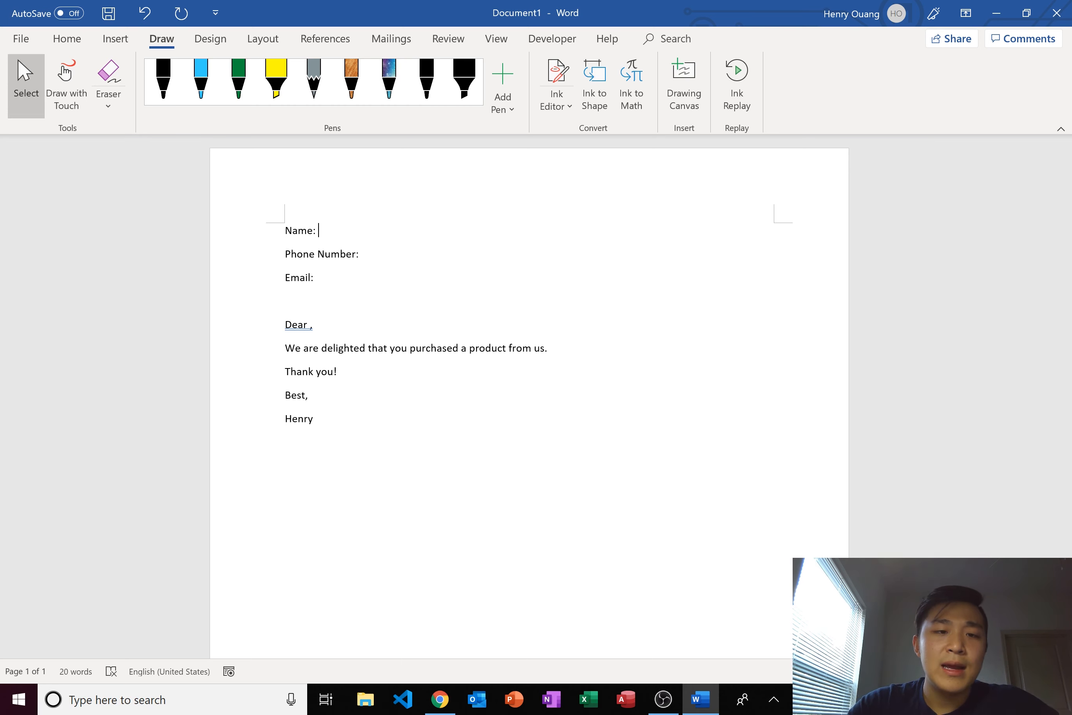
click(313, 324)
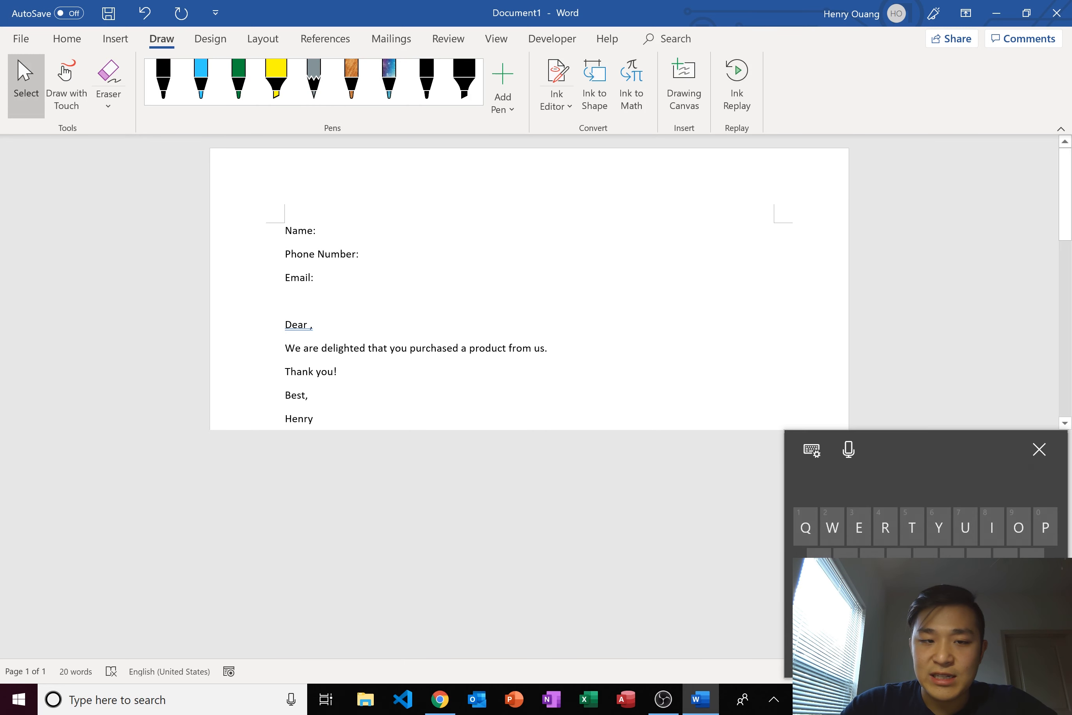
key(Return)
click(650, 375)
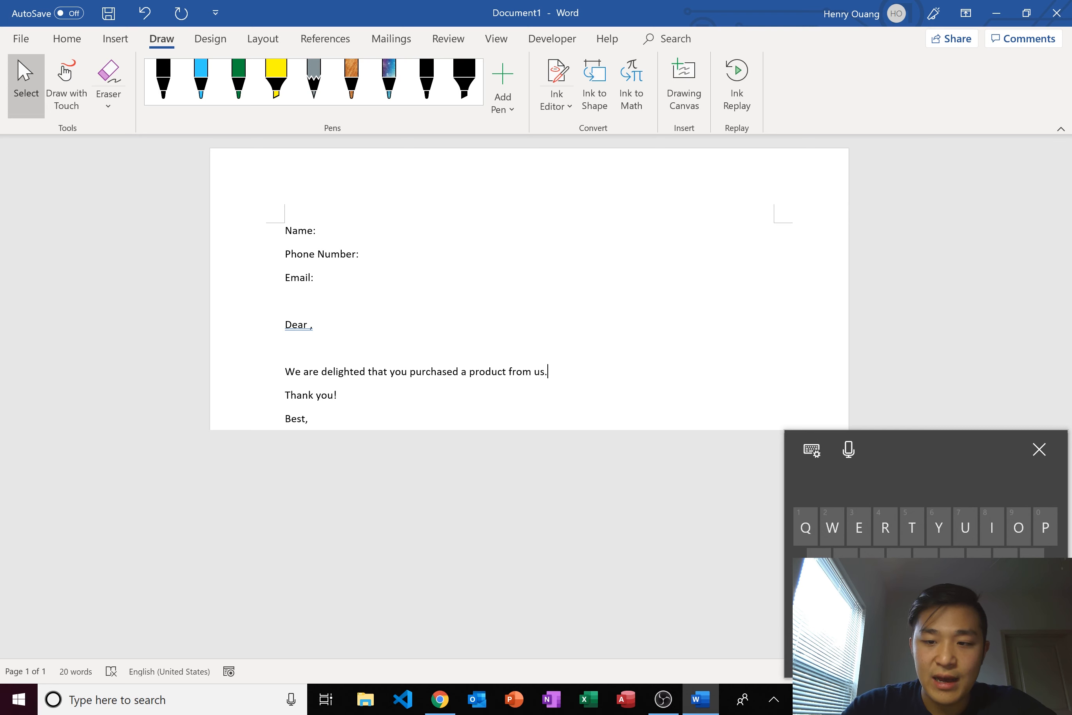
key(Return)
- Return the insertion point to after Name: and show Word's Developer tab
click(313, 324)
click(1039, 449)
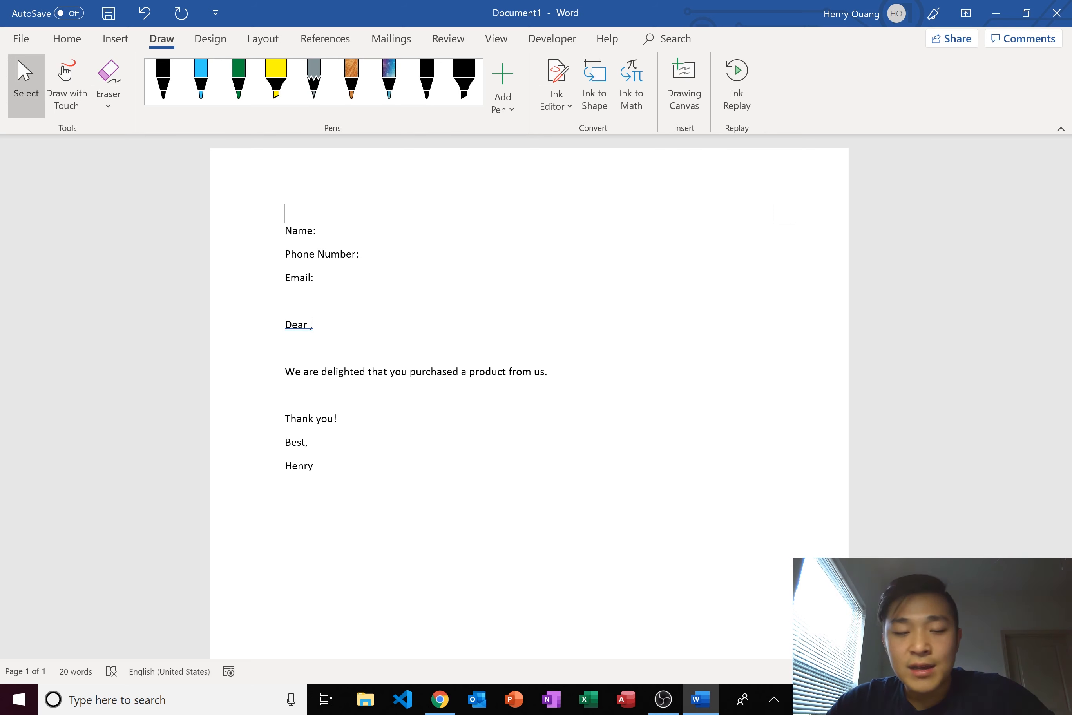
click(310, 324)
click(317, 230)
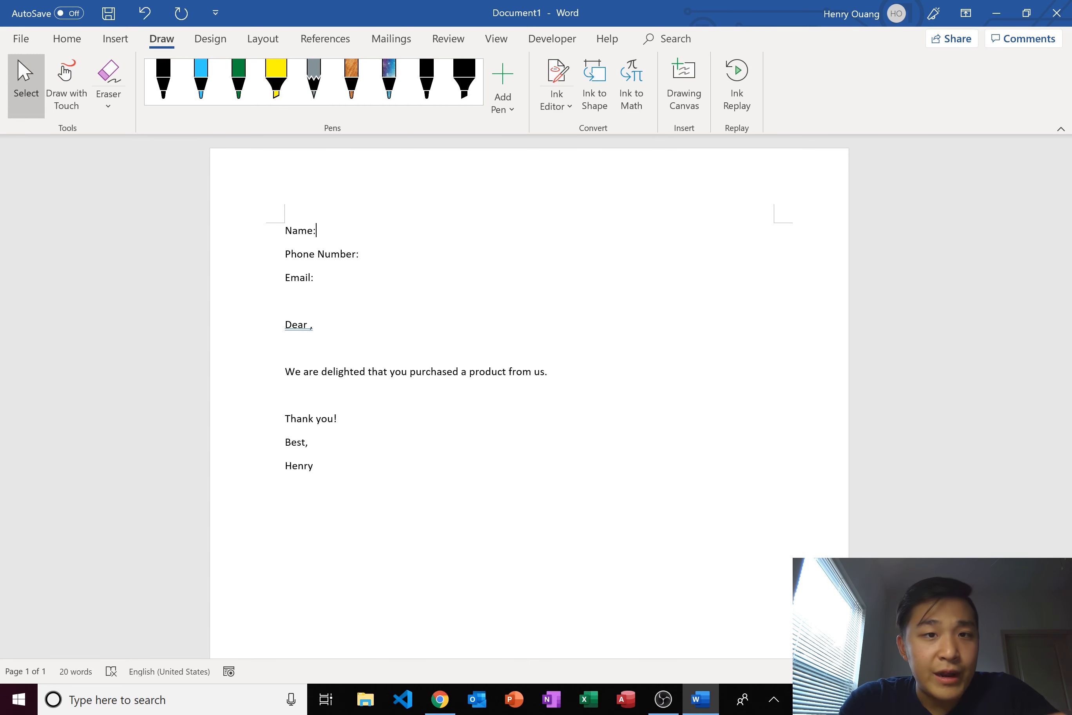
click(552, 38)
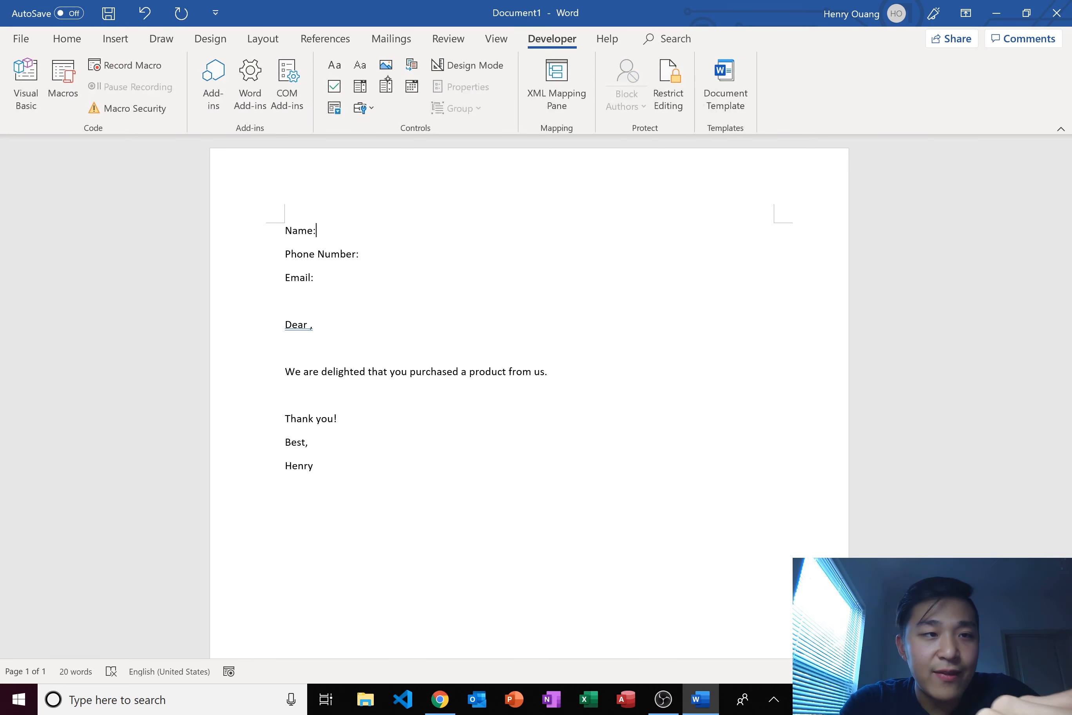
click(20, 39)
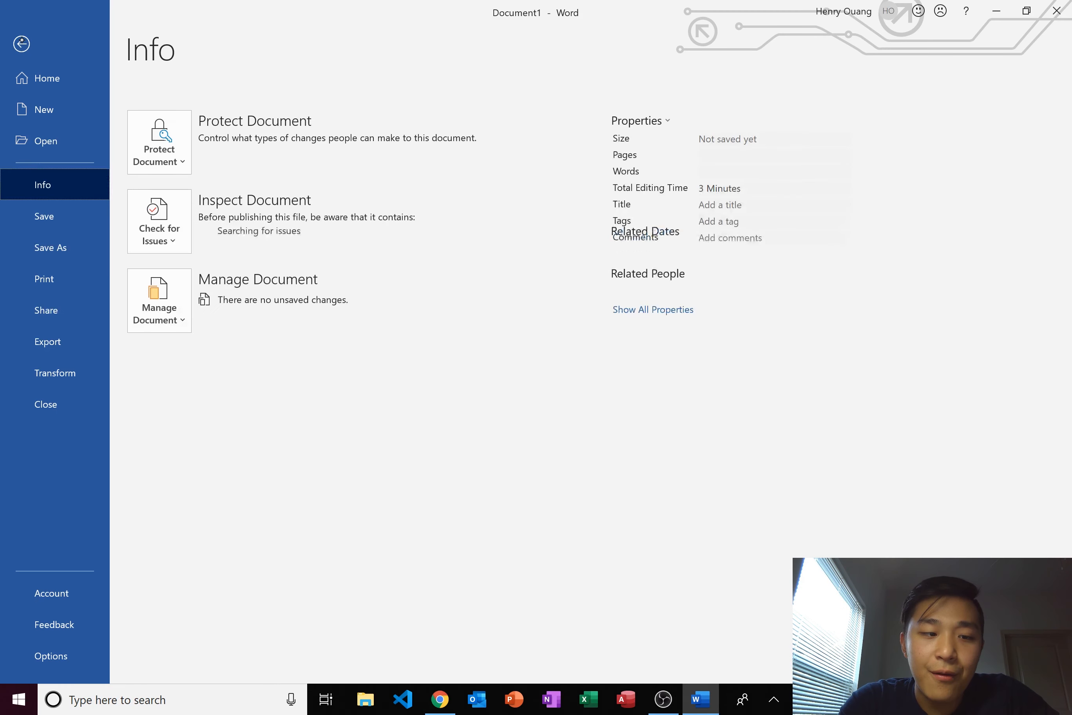
key(Escape)
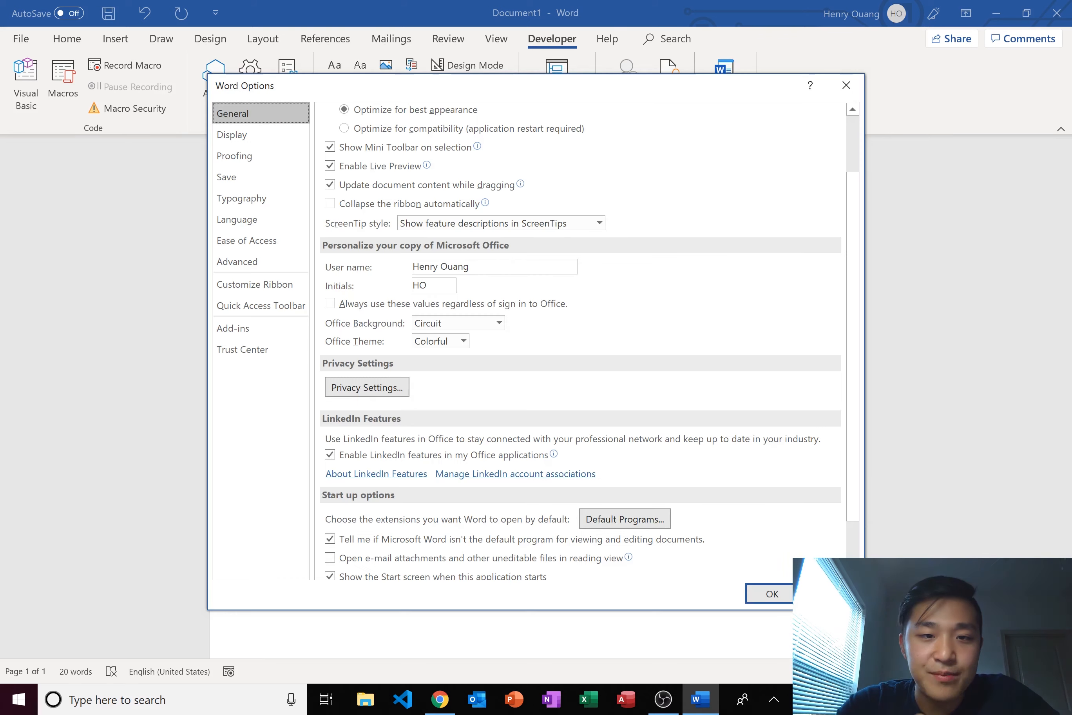
click(254, 284)
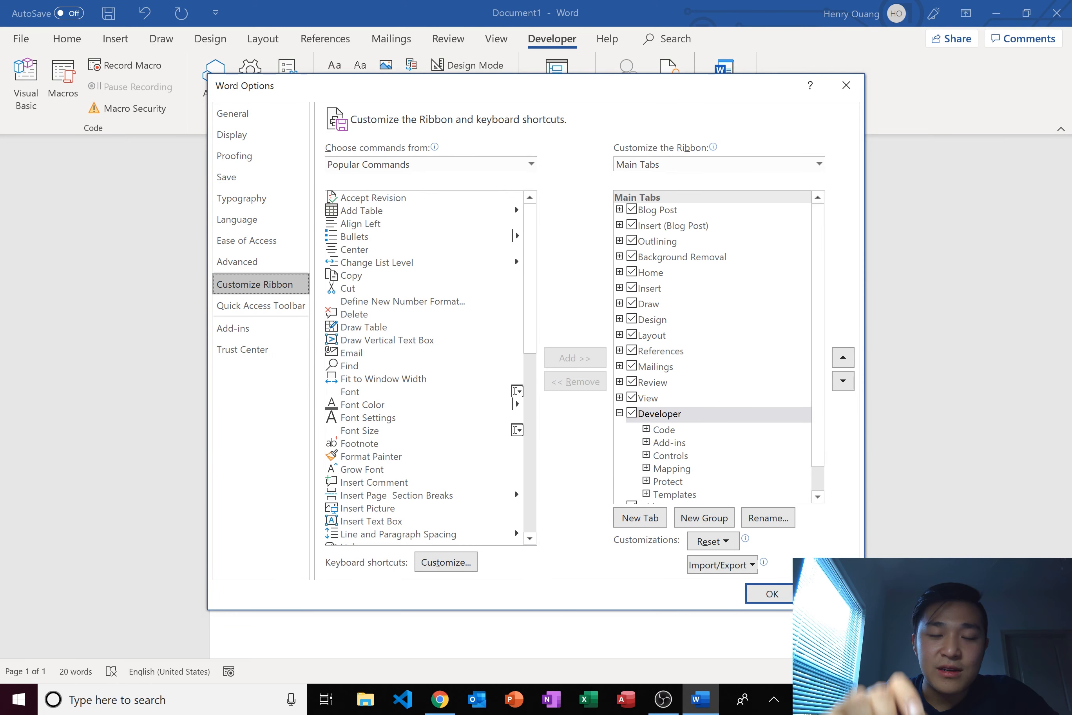
scroll(712, 346, down, 1)
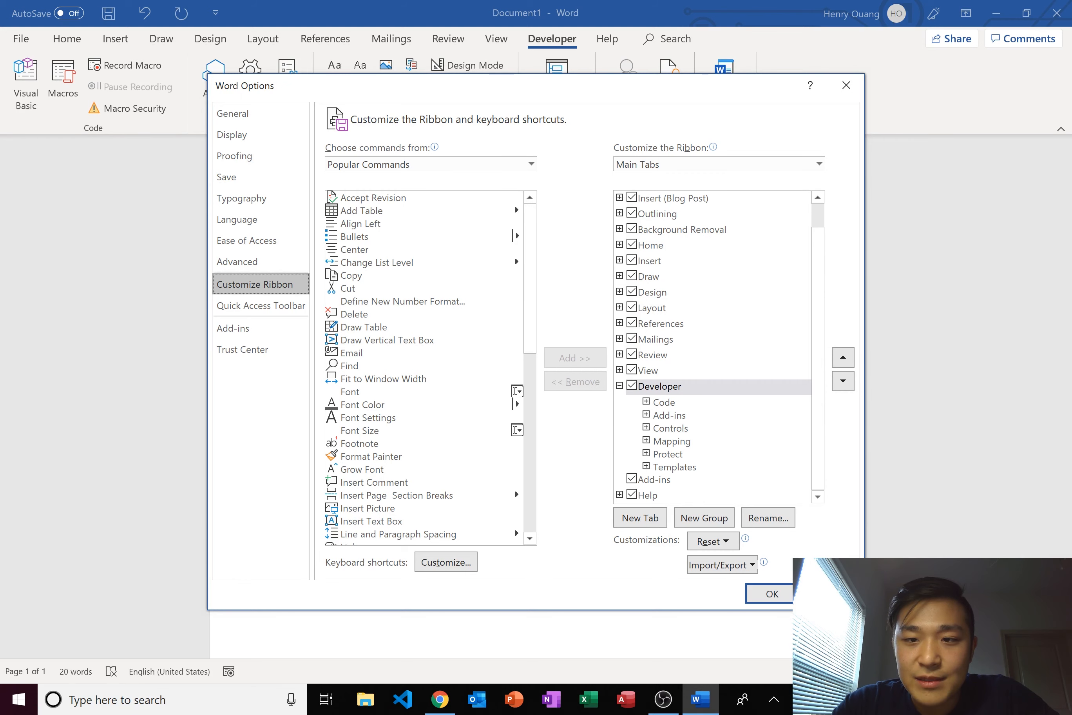
scroll(713, 346, up, 1)
click(254, 114)
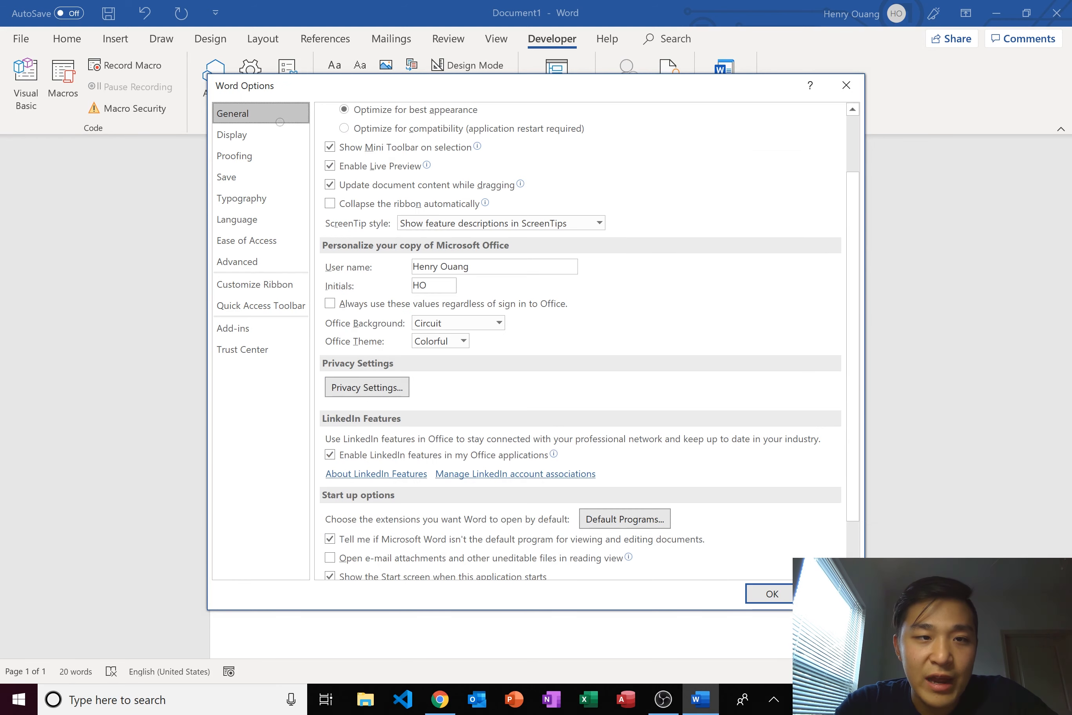
click(255, 284)
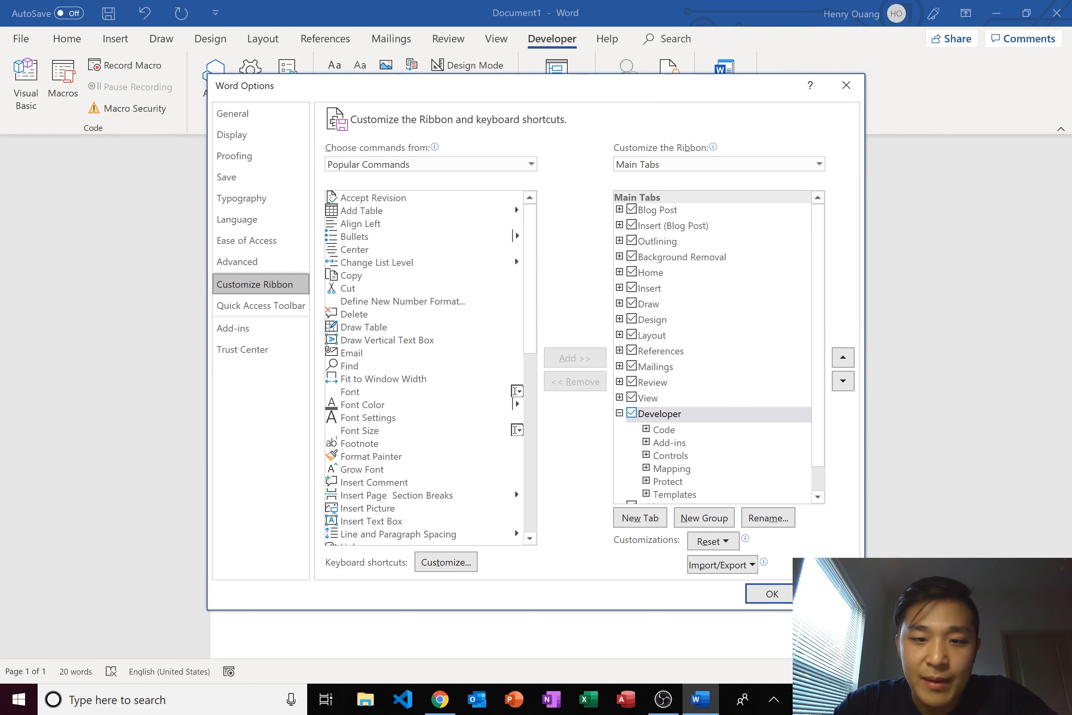
click(771, 594)
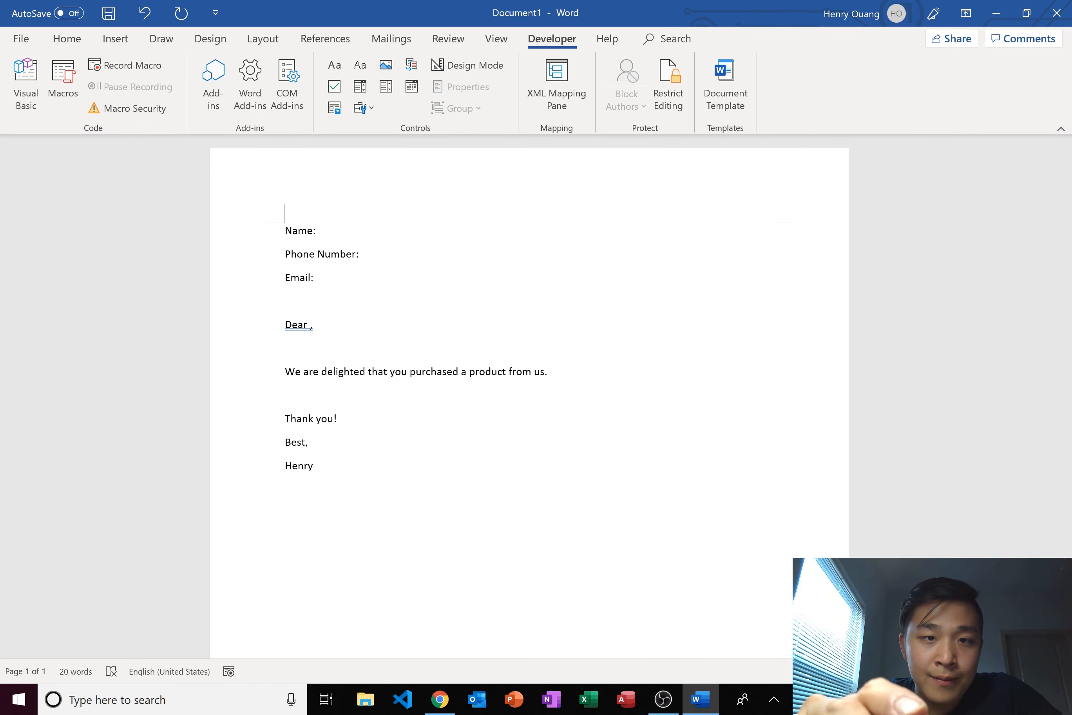
- Turn on Design Mode and add a plain-text field after Name: with placeholder 'Name'
click(468, 65)
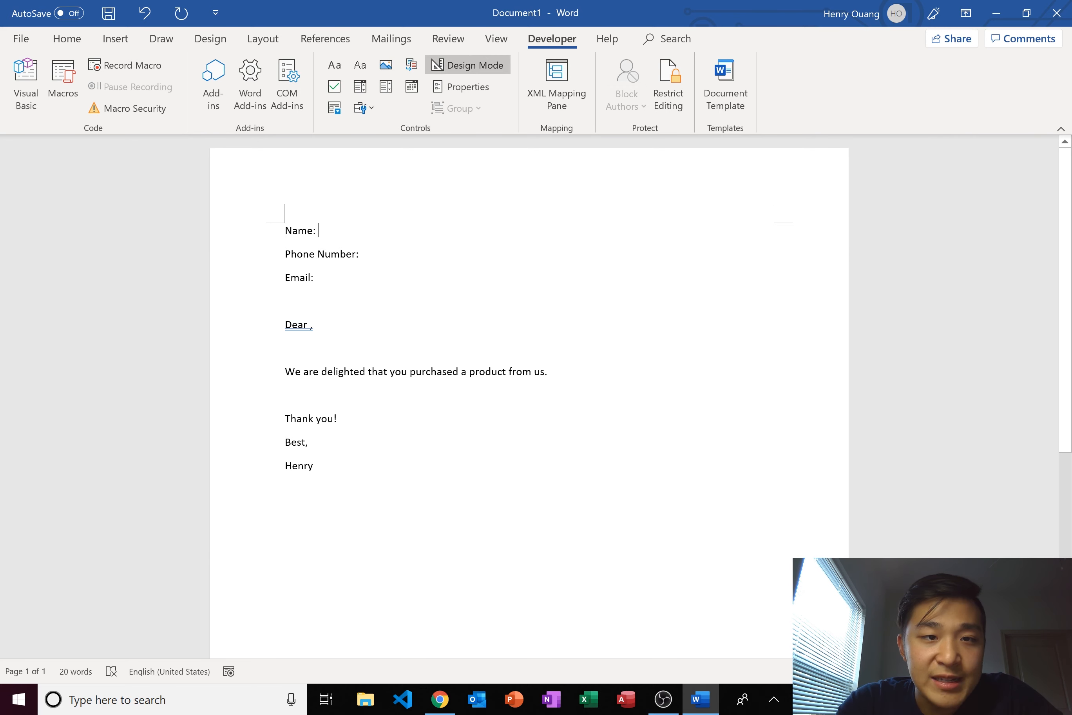
click(359, 65)
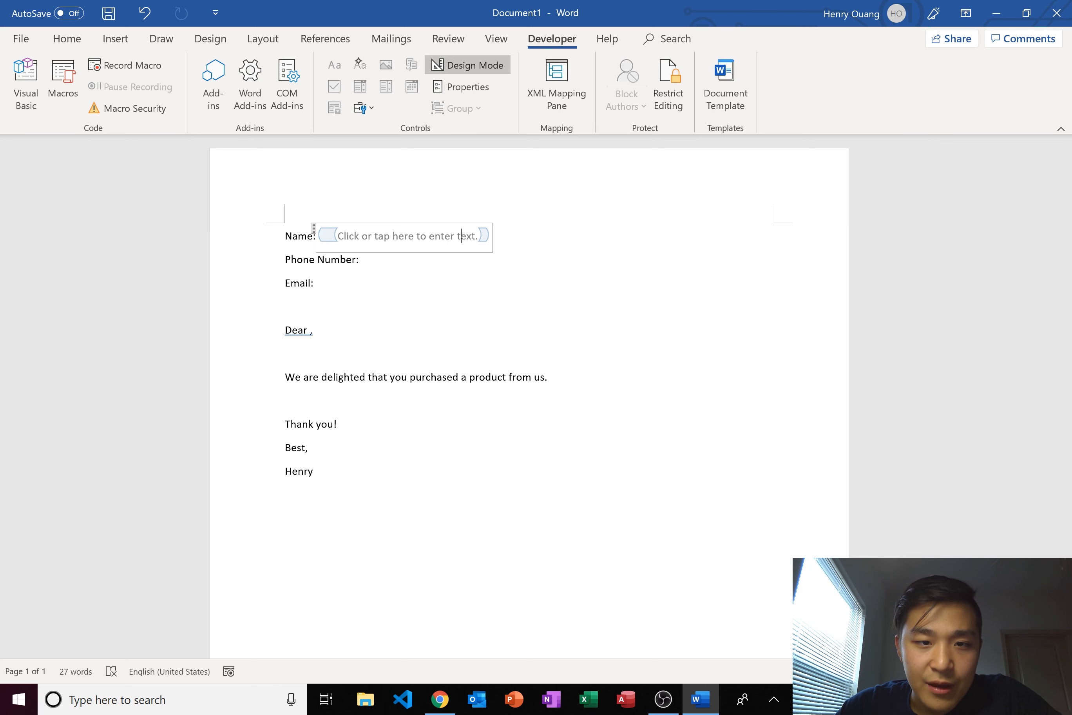
key(End)
key(BackSpace)
key(BackSpace)
key(BackSpace)
key(BackSpace)
key(BackSpace)
key(BackSpace)
key(BackSpace)
key(BackSpace)
key(BackSpace)
key(BackSpace)
key(BackSpace)
key(BackSpace)
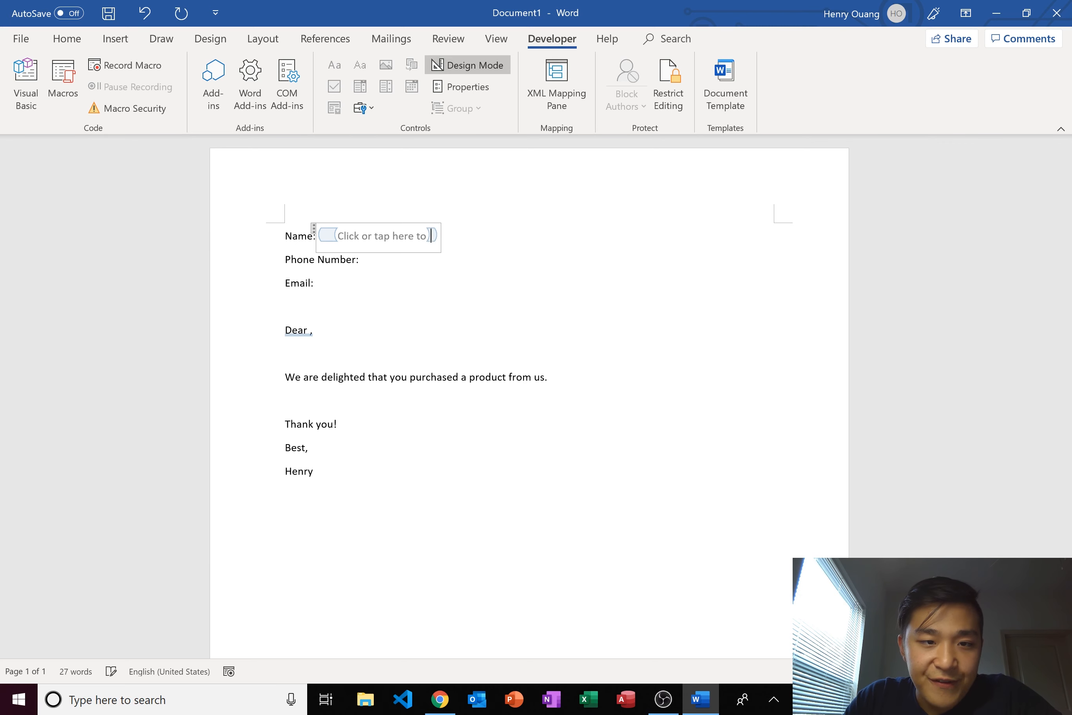
key(BackSpace)
key(BackSpace)
key(BackSpace)
key(BackSpace)
key(BackSpace)
key(BackSpace)
key(BackSpace)
key(BackSpace)
key(BackSpace)
key(BackSpace)
key(BackSpace)
key(BackSpace)
key(BackSpace)
key(BackSpace)
key(BackSpace)
key(BackSpace)
key(BackSpace)
key(BackSpace)
key(BackSpace)
key(BackSpace)
text(N)
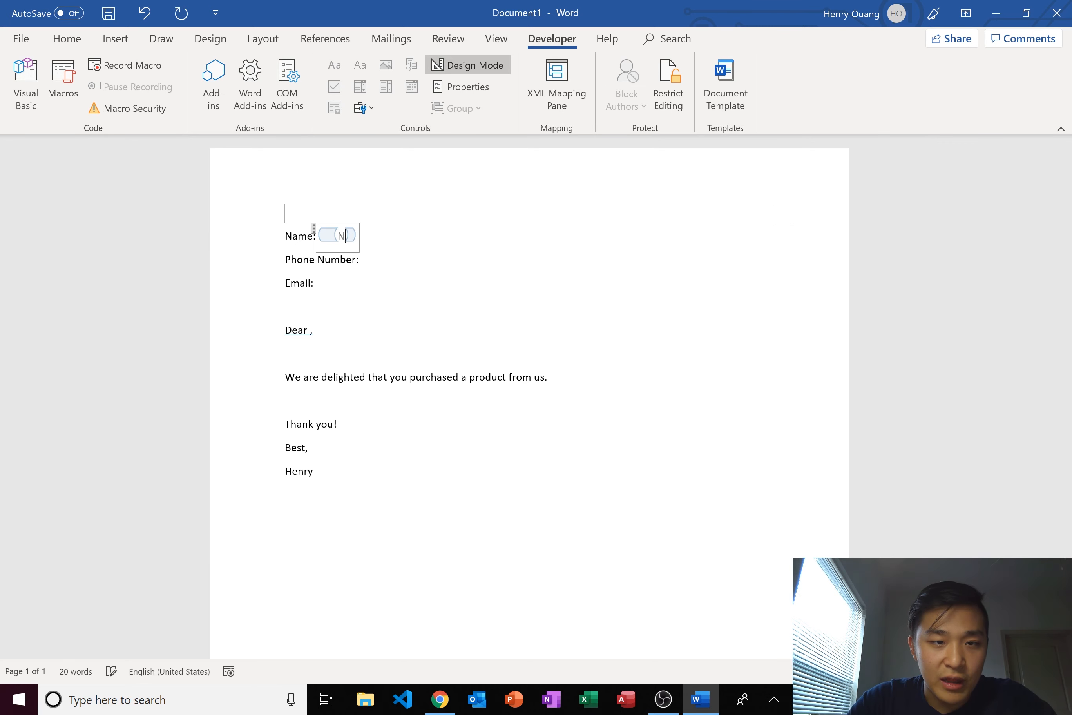
text(ame)
click(318, 236)
- Add a plain-text field after Phone Number: with placeholder 'Phone Number'
key(Left)
key(Down)
key(Right)
key(Right)
key(Right)
key(Right)
key(Right)
key(Right)
key(Right)
key(Right)
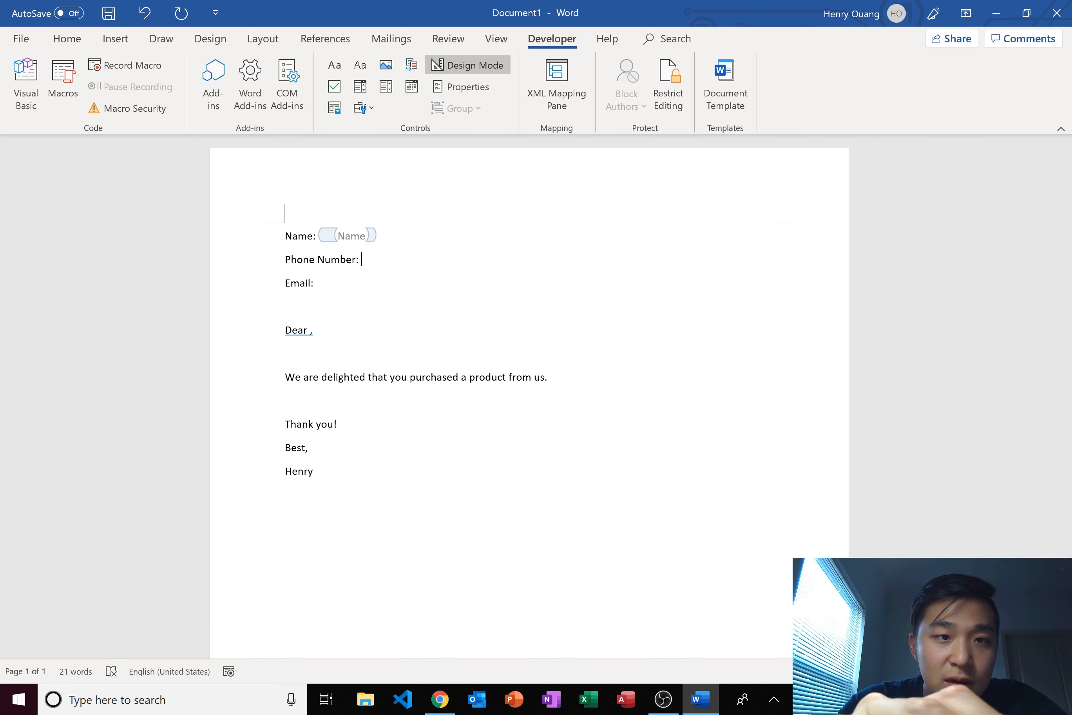
click(359, 65)
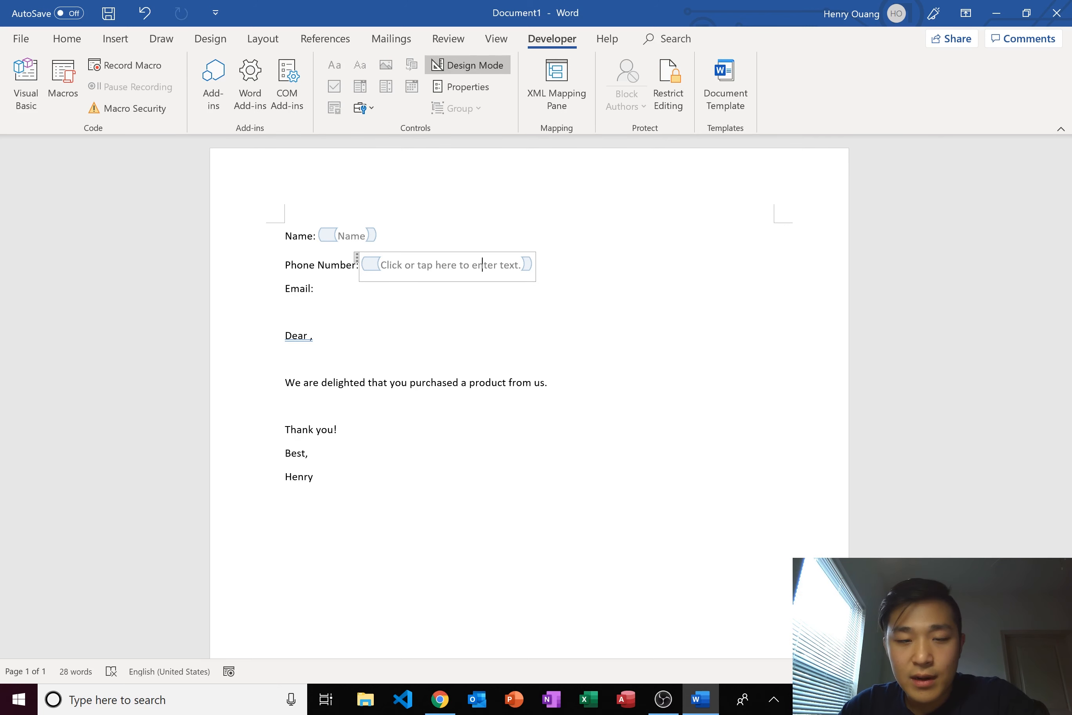
key(Down)
key(Up)
key(BackSpace)
key(BackSpace)
key(BackSpace)
key(BackSpace)
key(BackSpace)
key(BackSpace)
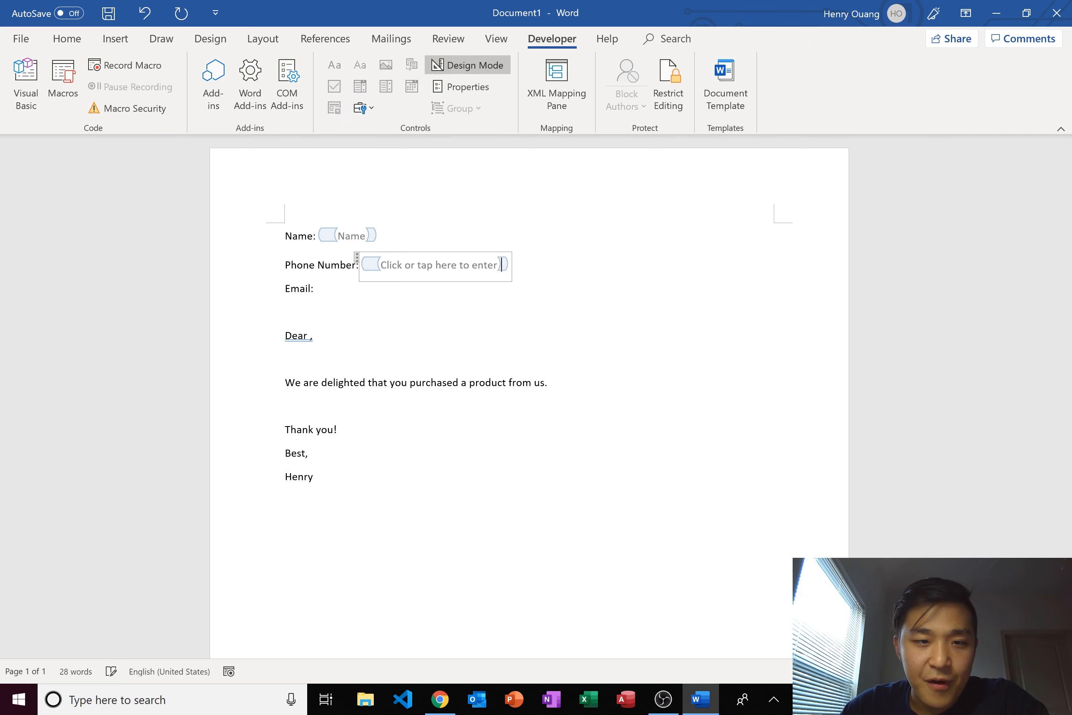
key(BackSpace)
key(BackSpace)
key(BackSpace)
key(BackSpace)
key(BackSpace)
key(BackSpace)
key(BackSpace)
key(BackSpace)
key(BackSpace)
key(BackSpace)
key(BackSpace)
key(BackSpace)
key(BackSpace)
key(BackSpace)
key(BackSpace)
key(BackSpace)
key(BackSpace)
key(BackSpace)
key(BackSpace)
key(BackSpace)
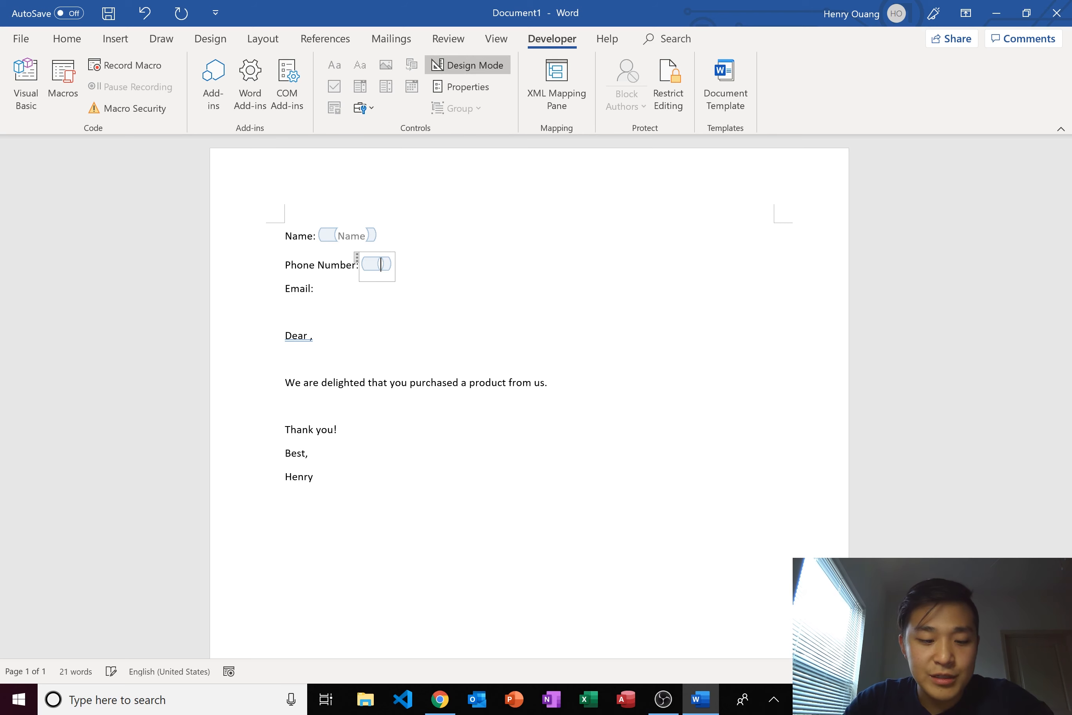
text(Phone Number)
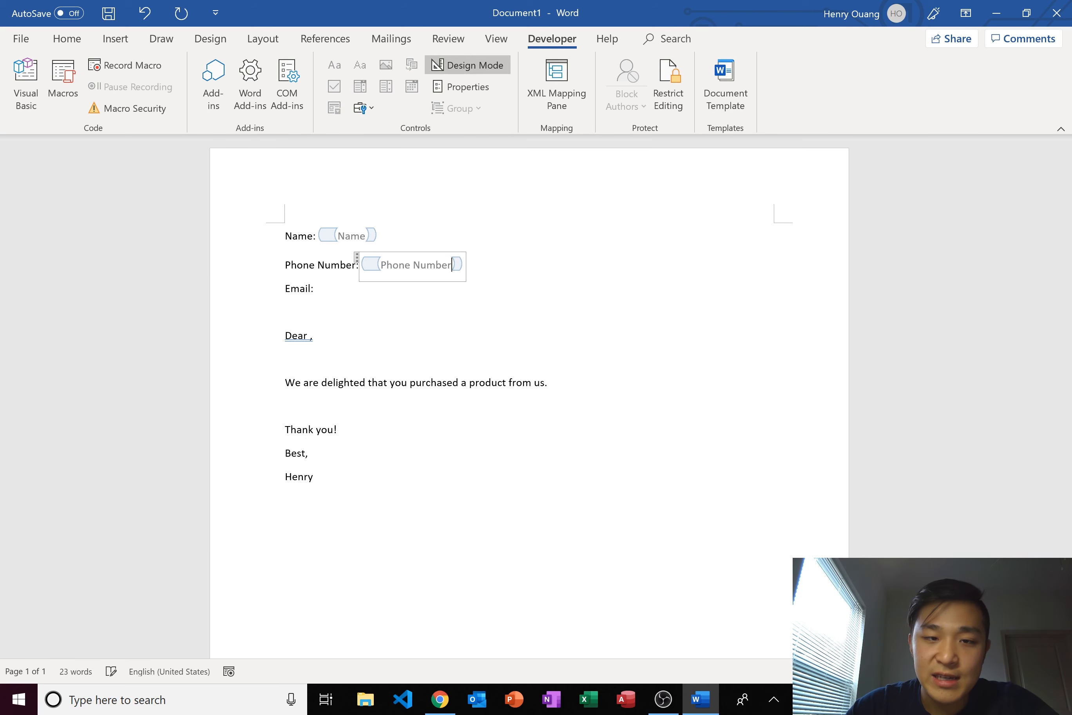
click(308, 335)
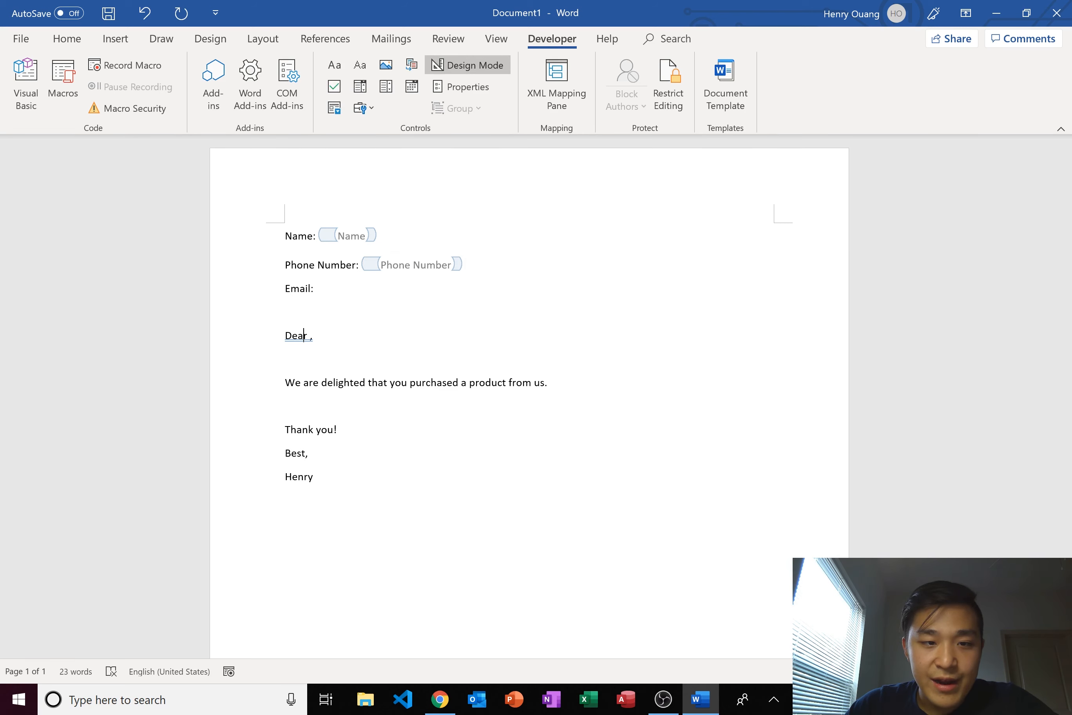
- Add a plain-text field after Email: with placeholder 'Email'
click(318, 288)
click(360, 65)
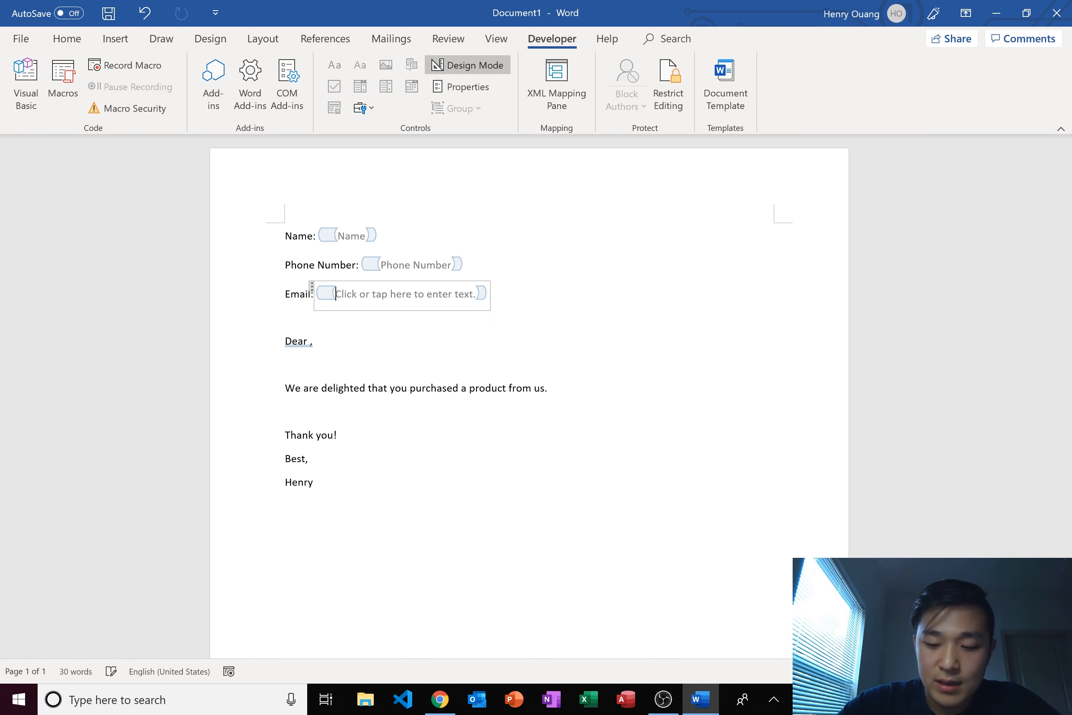
click(489, 294)
key(BackSpace)
key(BackSpace)
key(BackSpace)
key(BackSpace)
key(BackSpace)
key(BackSpace)
key(BackSpace)
key(BackSpace)
key(BackSpace)
key(BackSpace)
key(BackSpace)
key(BackSpace)
key(BackSpace)
key(BackSpace)
key(BackSpace)
key(BackSpace)
key(BackSpace)
key(BackSpace)
key(BackSpace)
key(BackSpace)
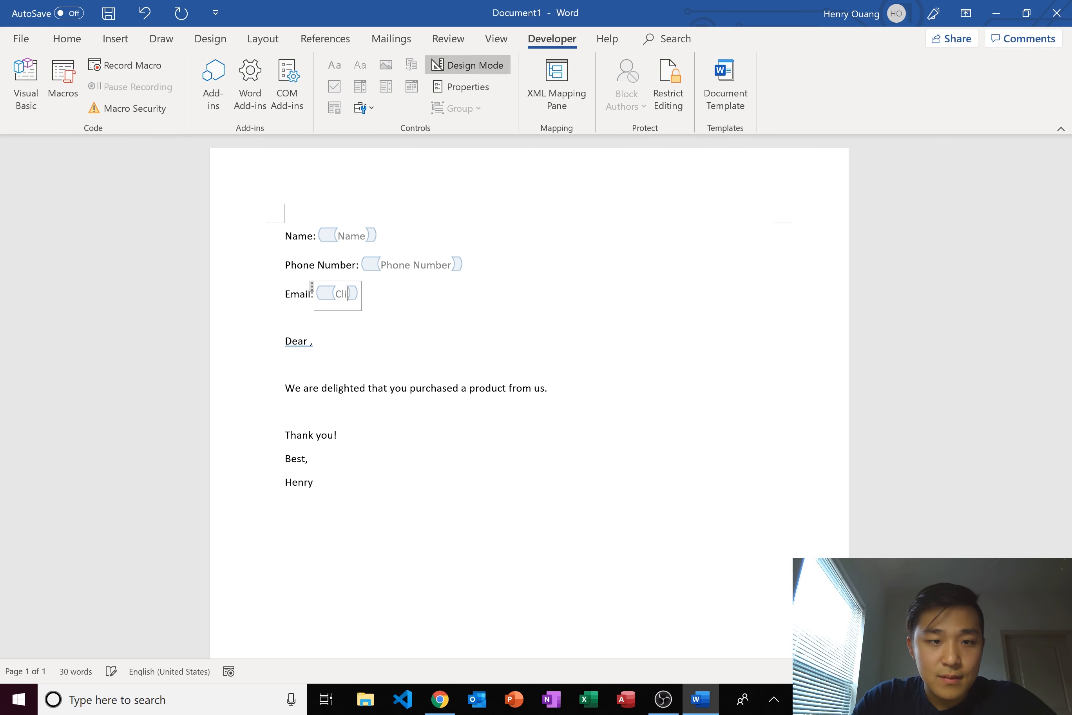
key(BackSpace)
key(BackSpace)
key(BackSpace)
text(Email)
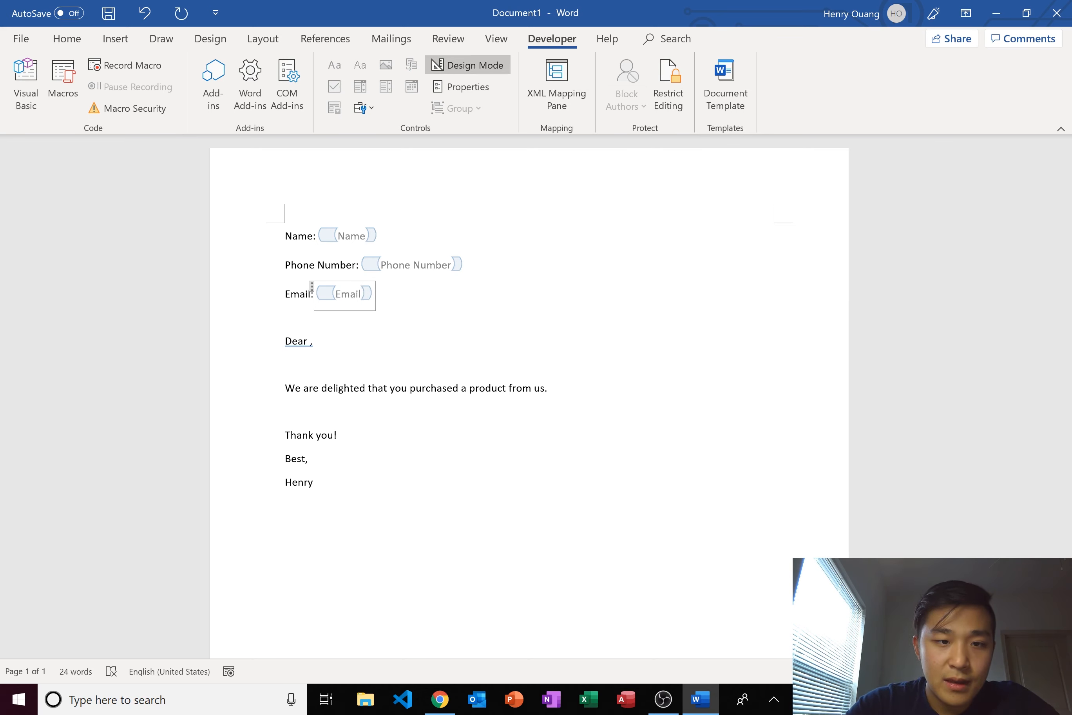
click(312, 341)
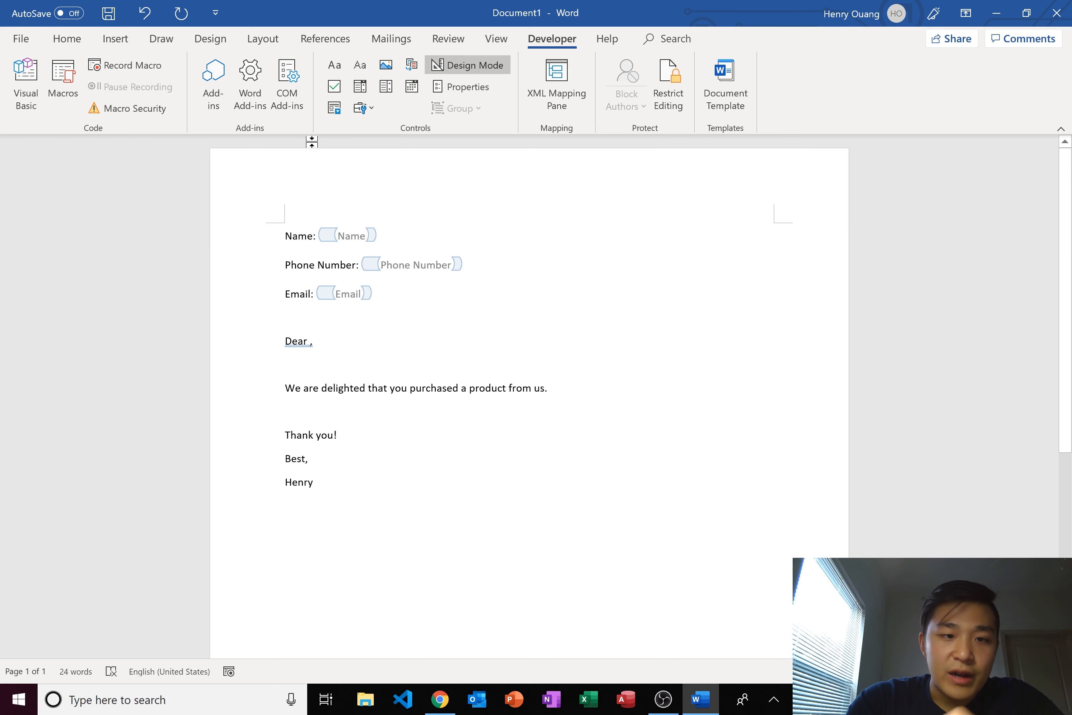
- Insert a plain-text field between 'Dear' and its comma with placeholder text 'Name'
text(,)
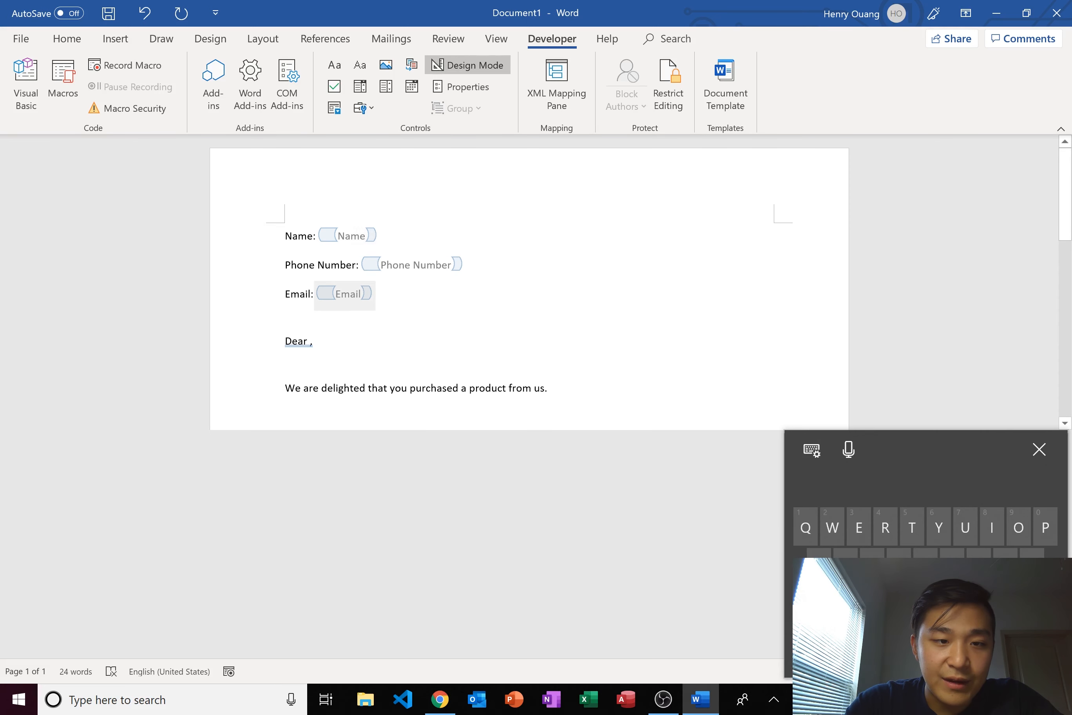
key(Left)
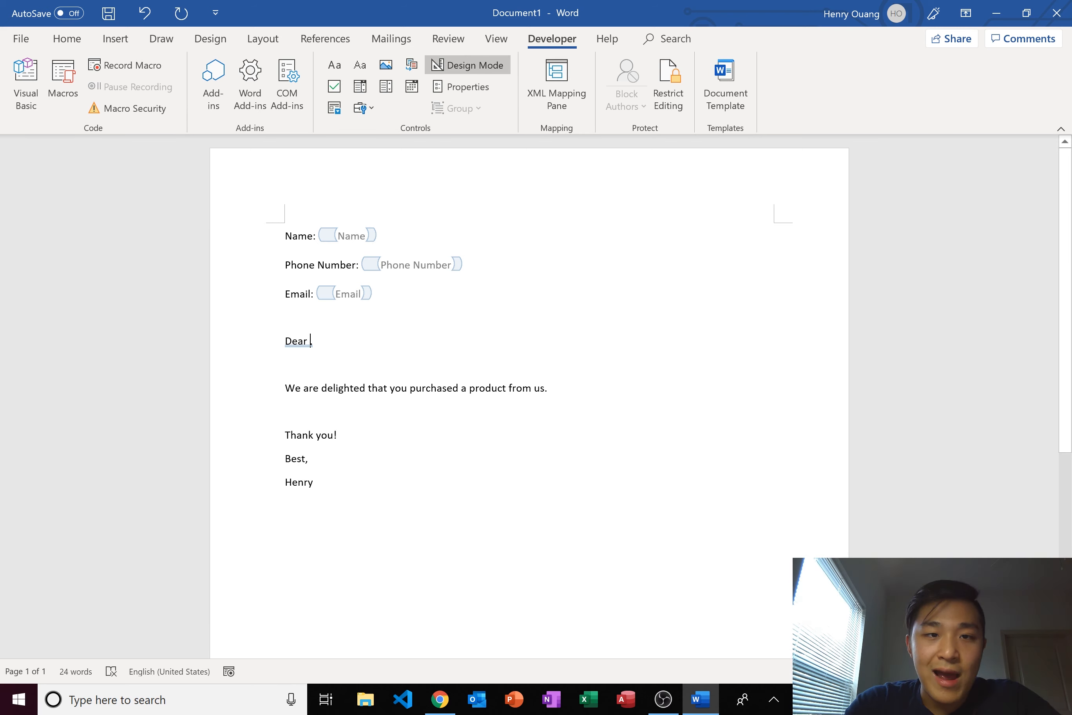
click(360, 65)
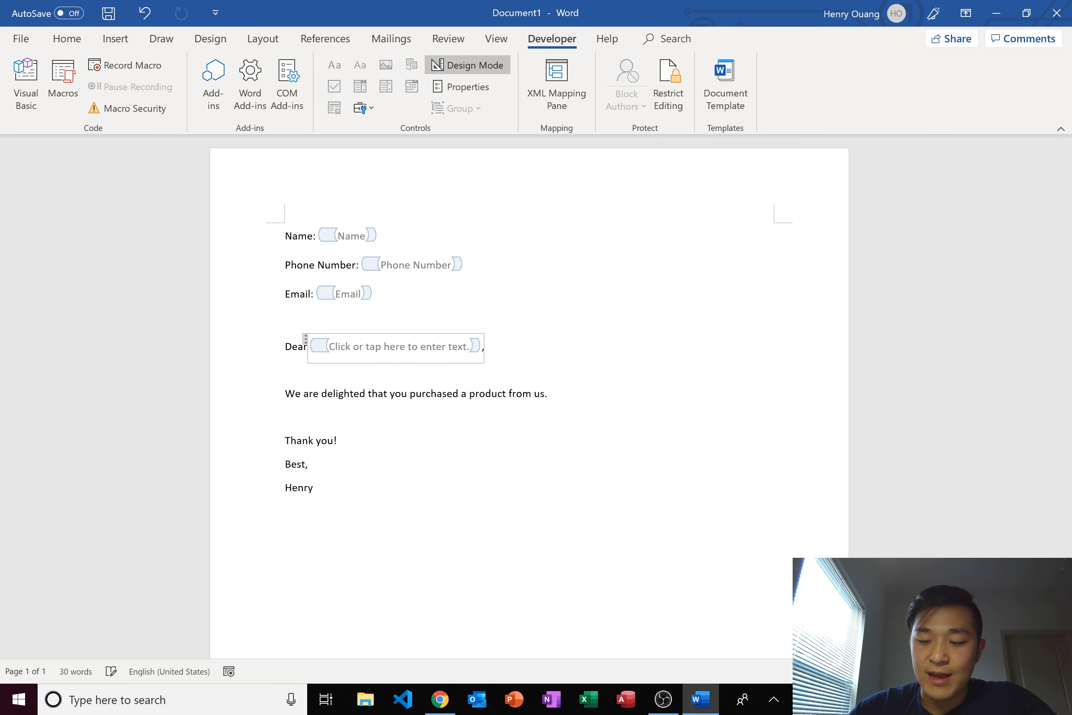
key(Right)
key(Right)
key(Right)
key(Right)
key(Right)
key(Right)
key(Right)
key(Right)
key(Right)
key(Right)
key(Right)
key(Right)
key(Right)
key(Right)
key(Right)
key(Right)
key(Right)
key(Right)
key(Right)
key(Right)
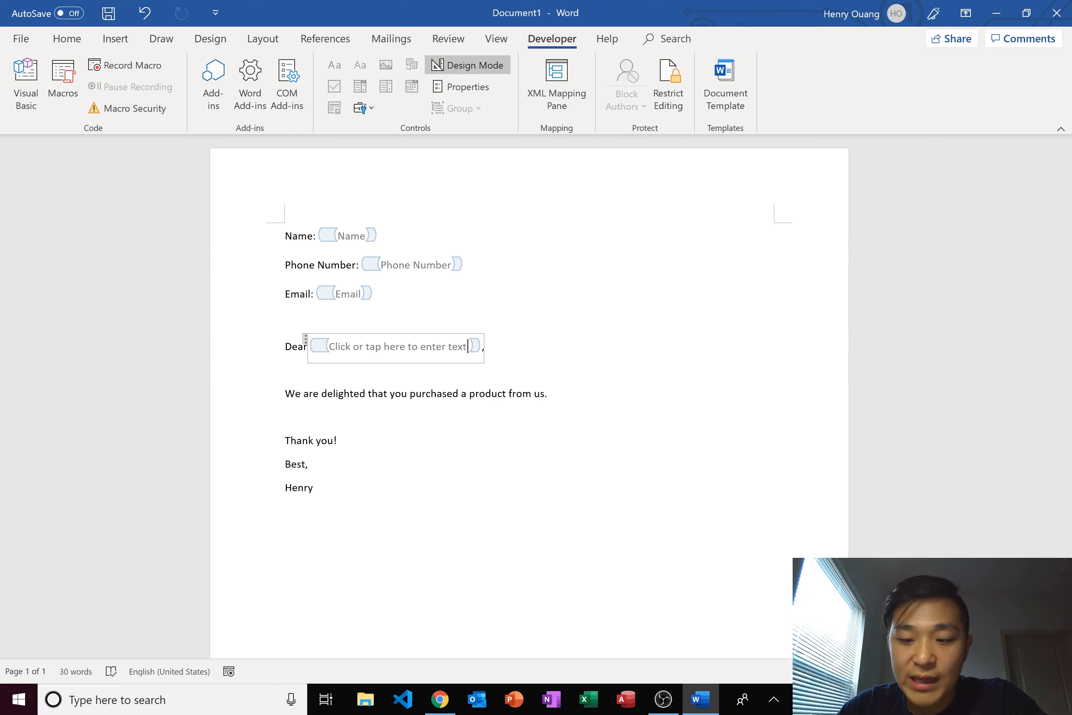
key(BackSpace)
key(BackSpace)
key(BackSpace)
key(BackSpace)
key(BackSpace)
key(BackSpace)
key(BackSpace)
key(BackSpace)
key(BackSpace)
key(BackSpace)
key(BackSpace)
key(BackSpace)
key(BackSpace)
key(BackSpace)
key(BackSpace)
key(BackSpace)
key(BackSpace)
key(BackSpace)
key(BackSpace)
key(BackSpace)
key(BackSpace)
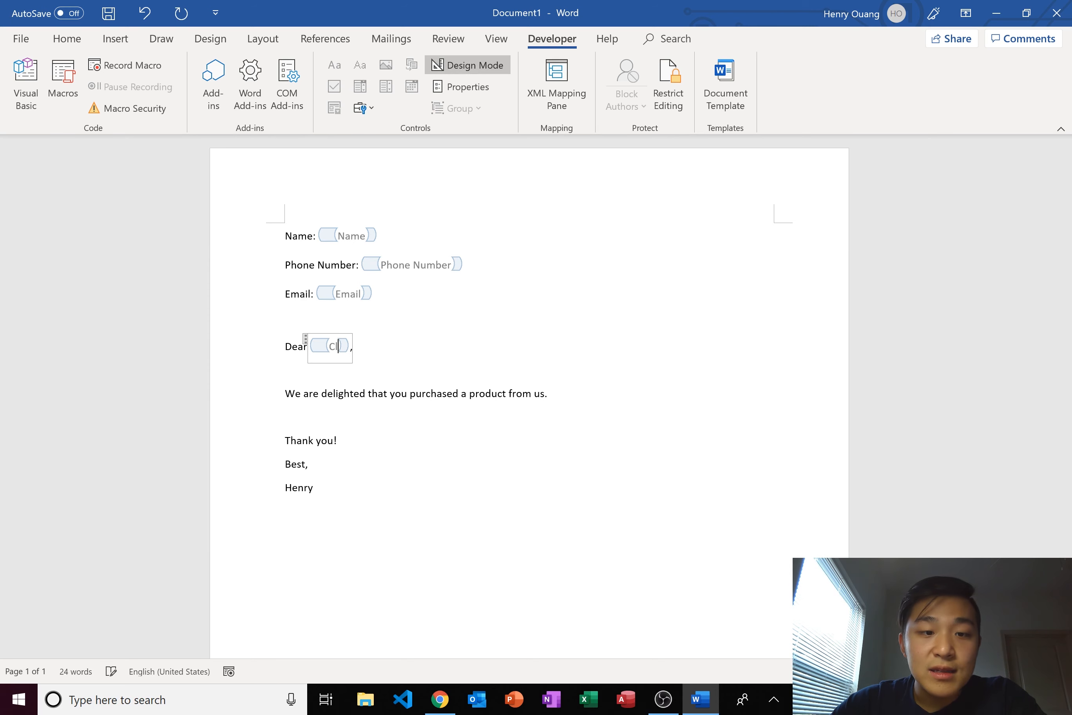
text(Name)
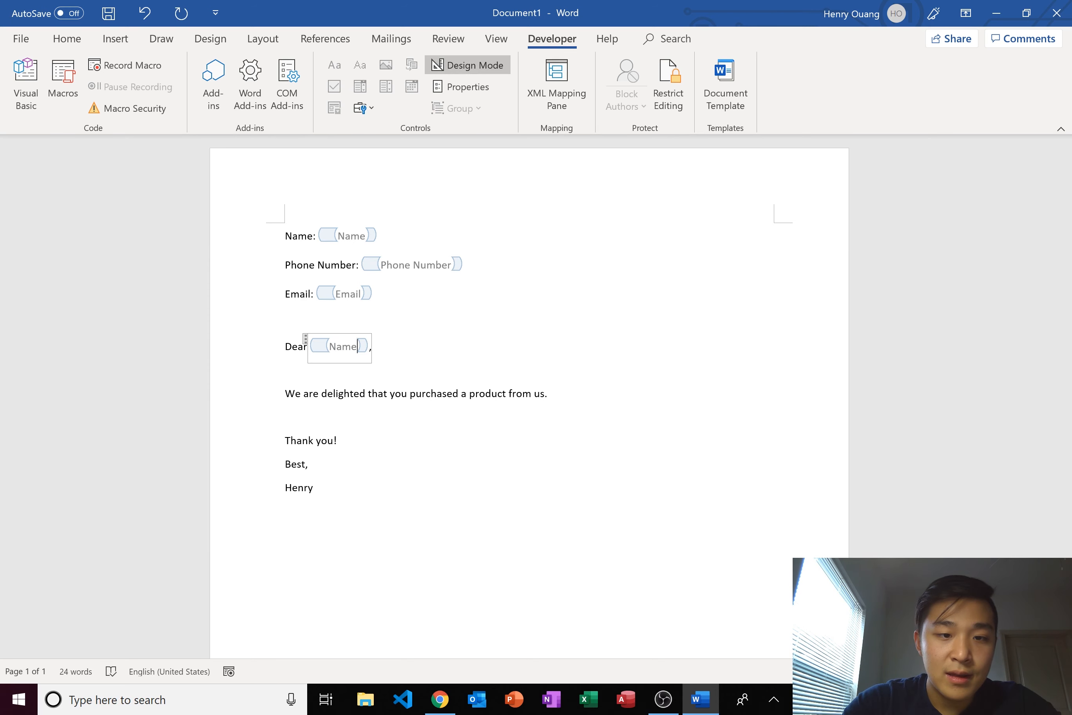
key(End)
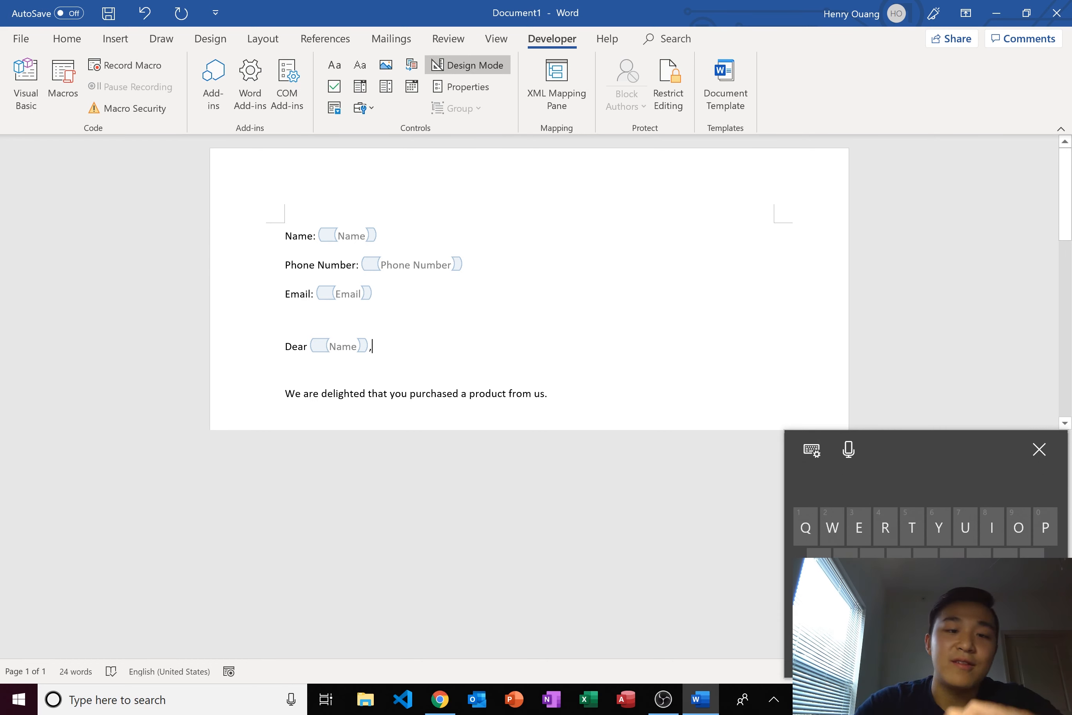
click(1039, 449)
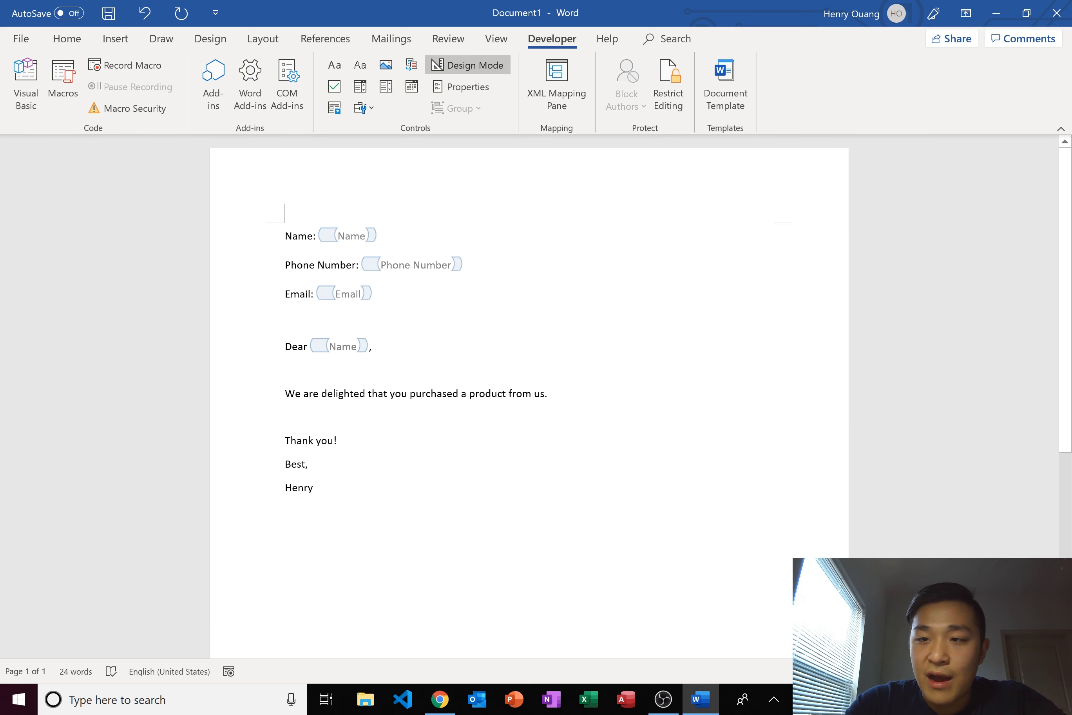
click(548, 393)
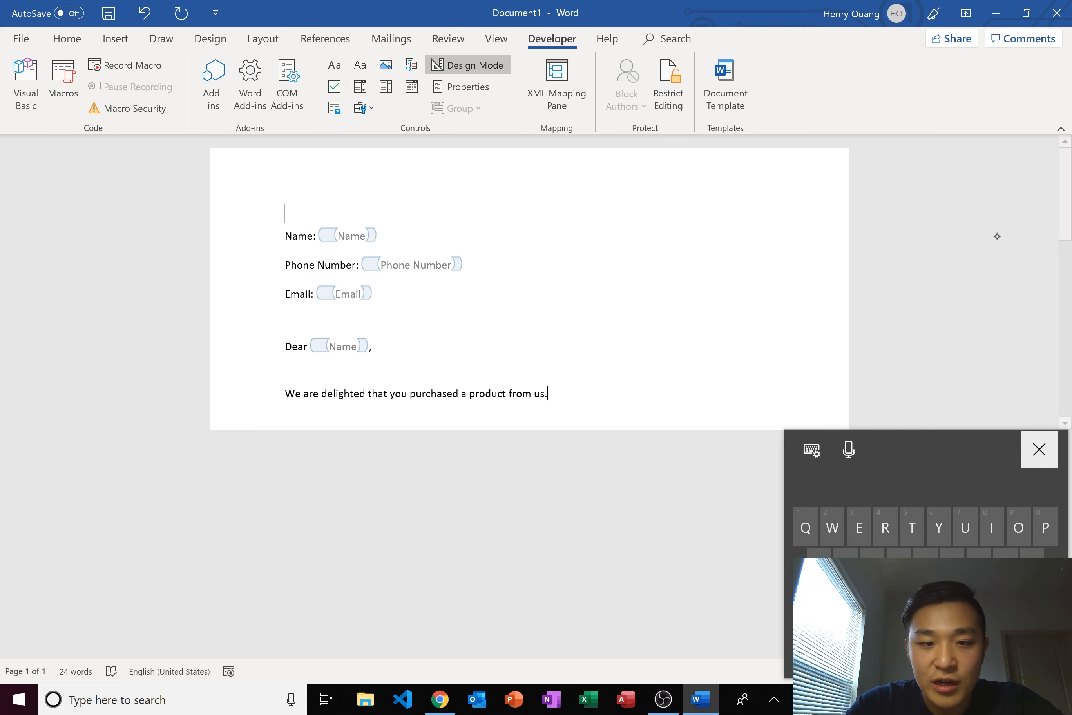
click(1039, 448)
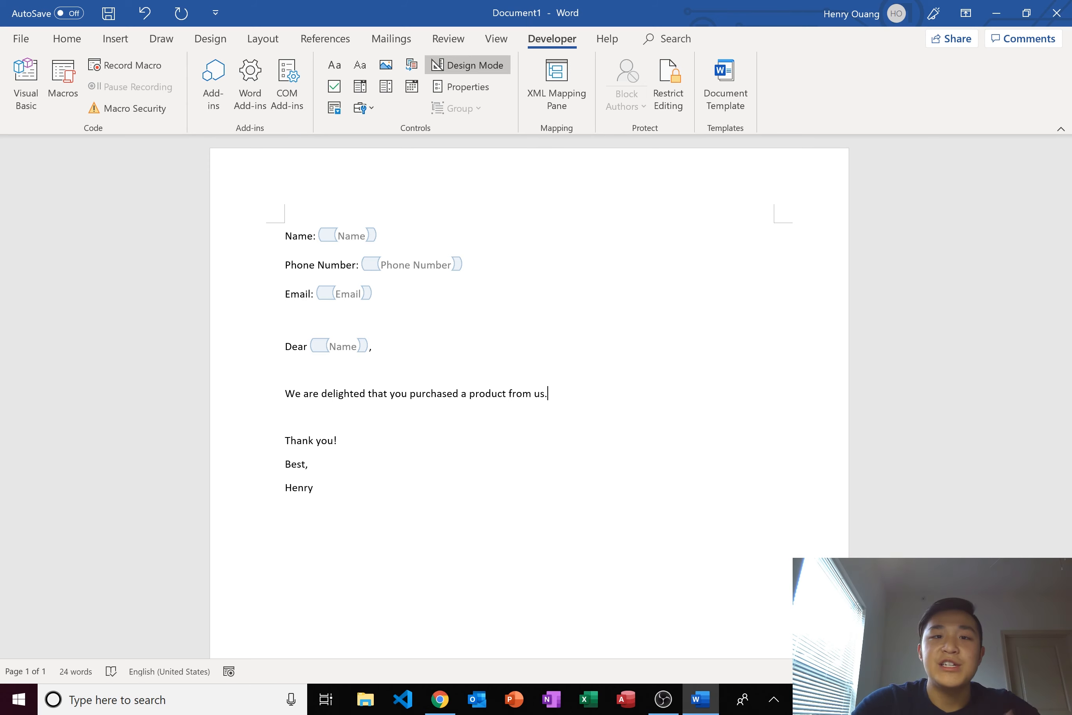
click(26, 83)
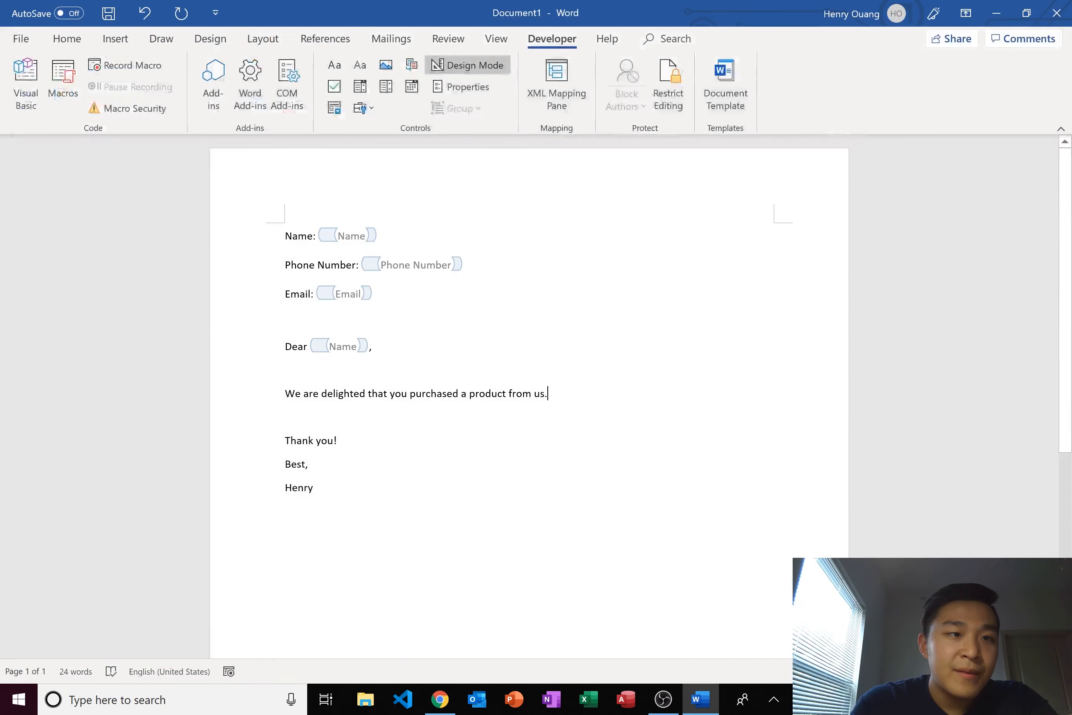
- Save the letter as Name.docx in the AUTOMATES Template folder
click(19, 38)
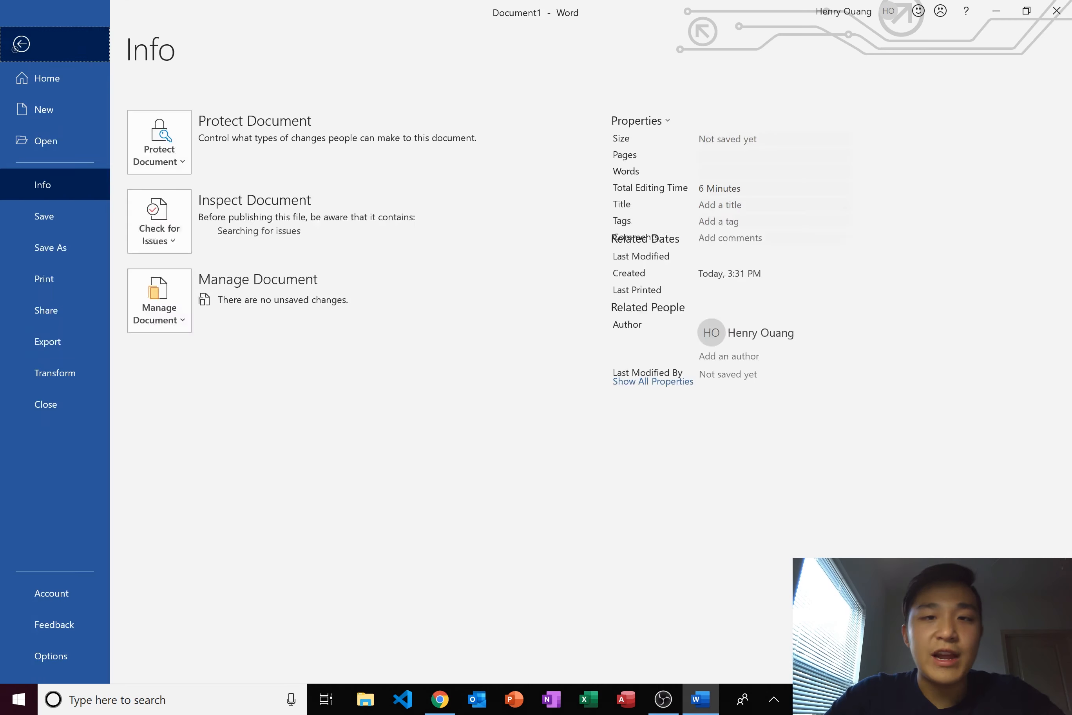
click(20, 44)
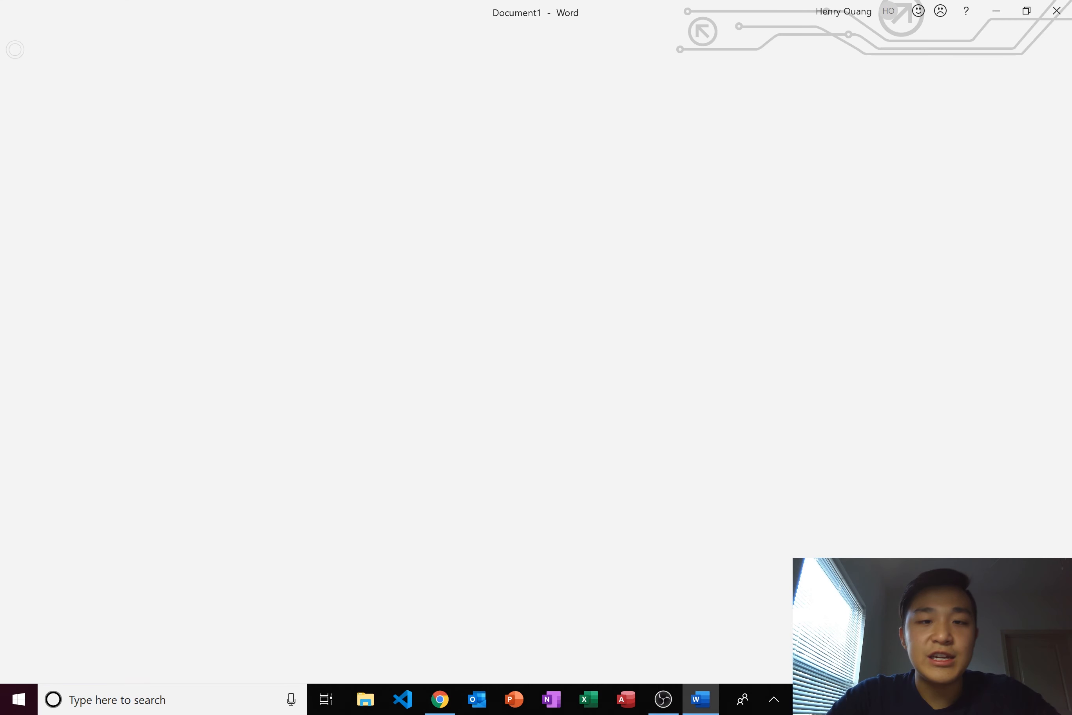
click(21, 39)
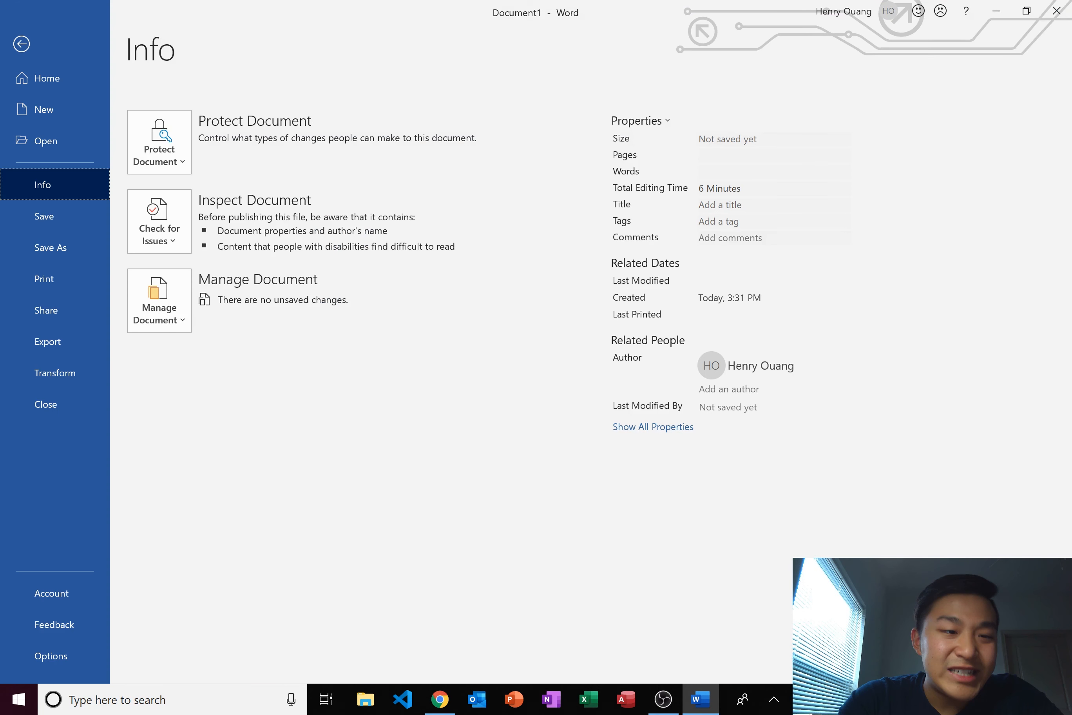
click(50, 248)
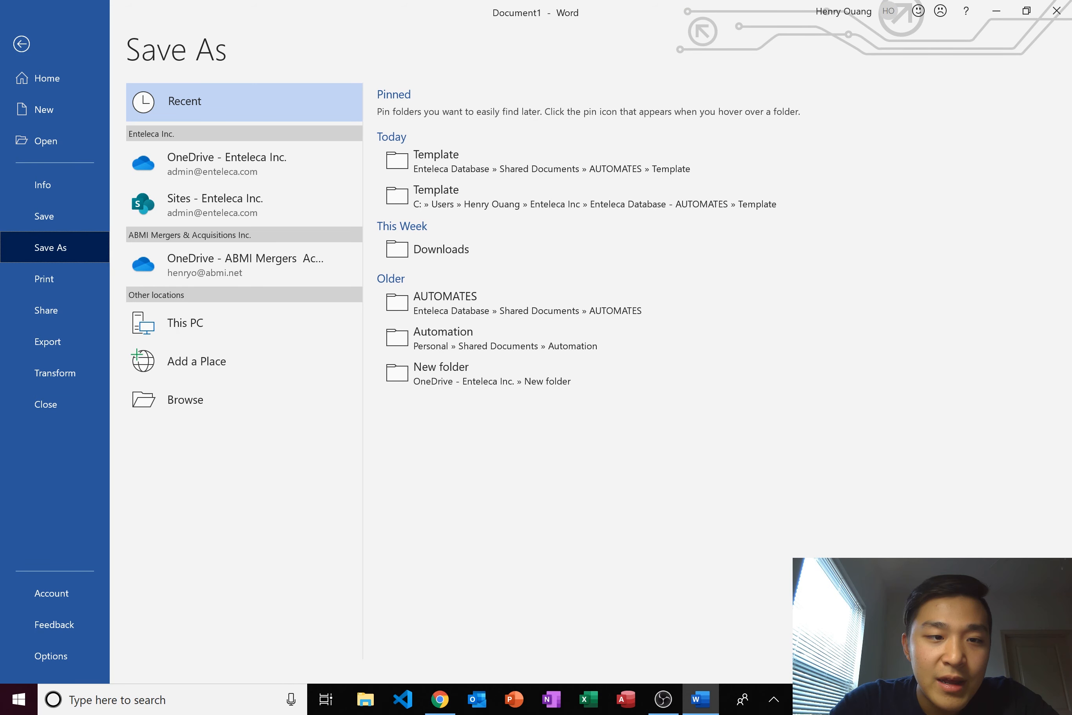
key(F12)
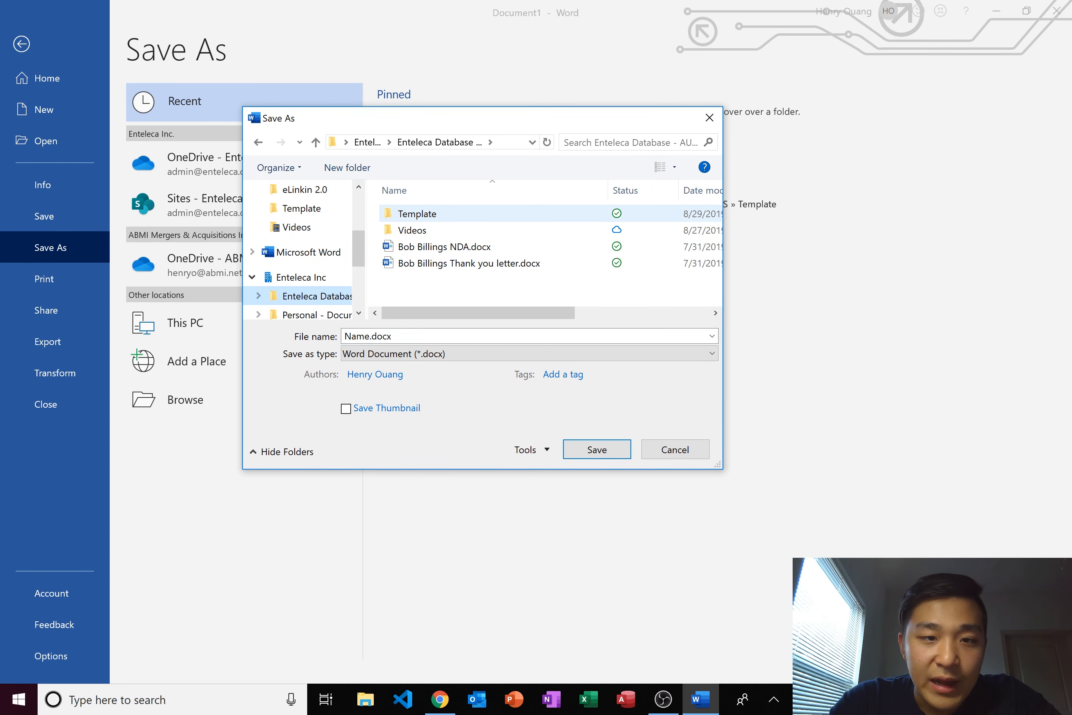
double_click(417, 214)
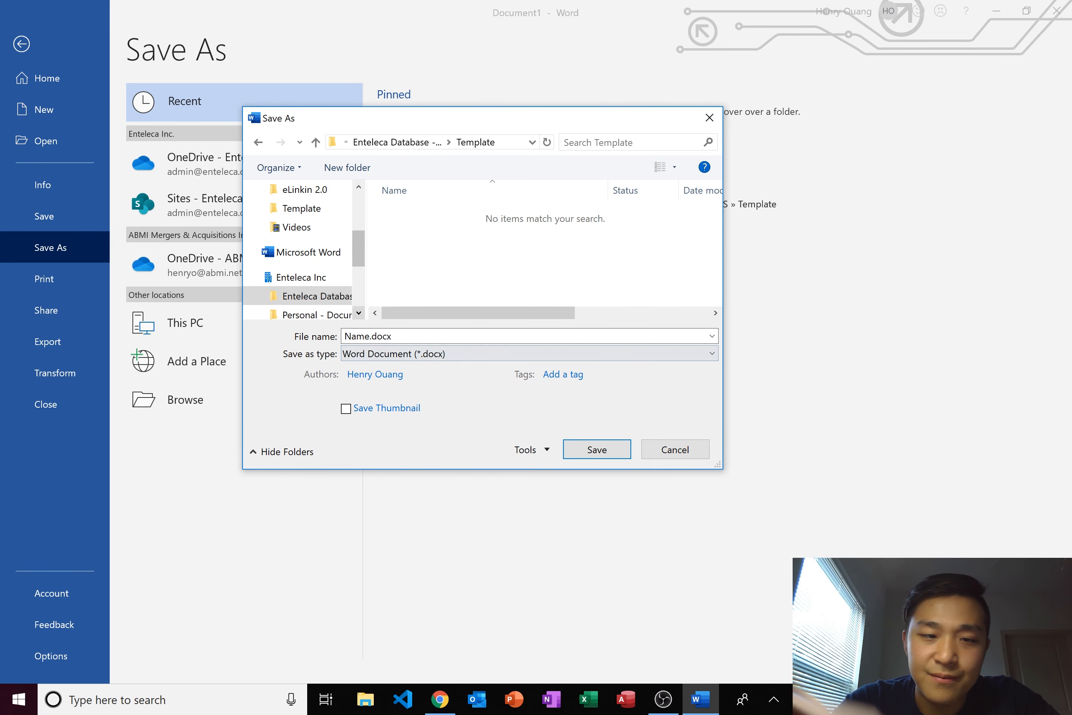
key(Return)
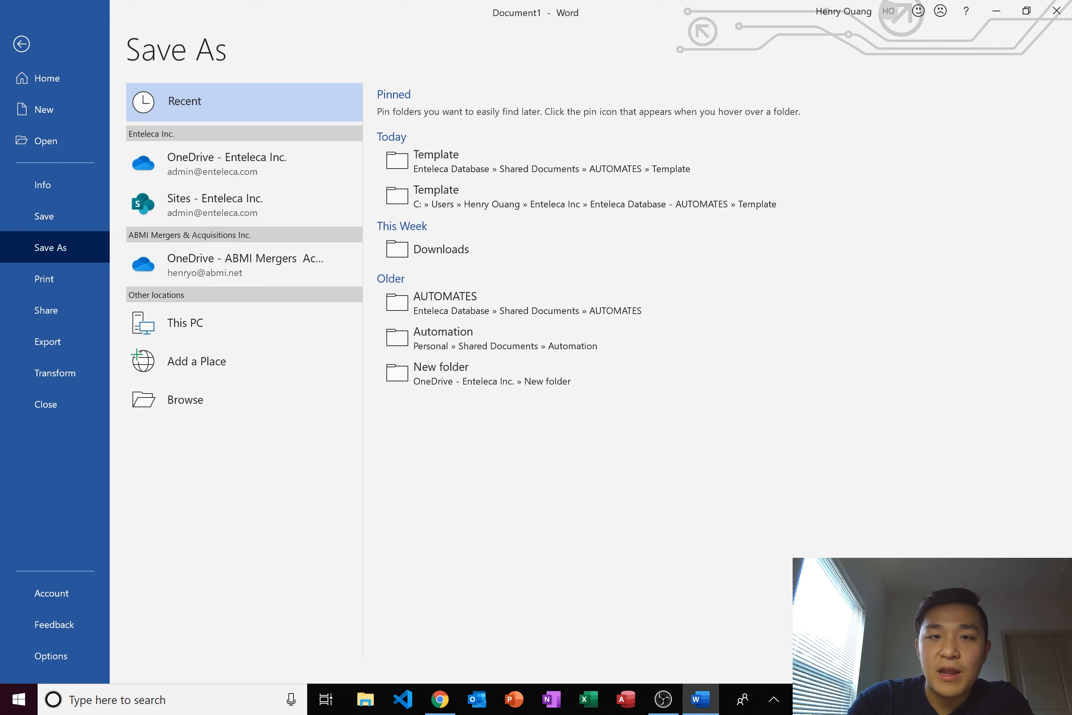
key(Escape)
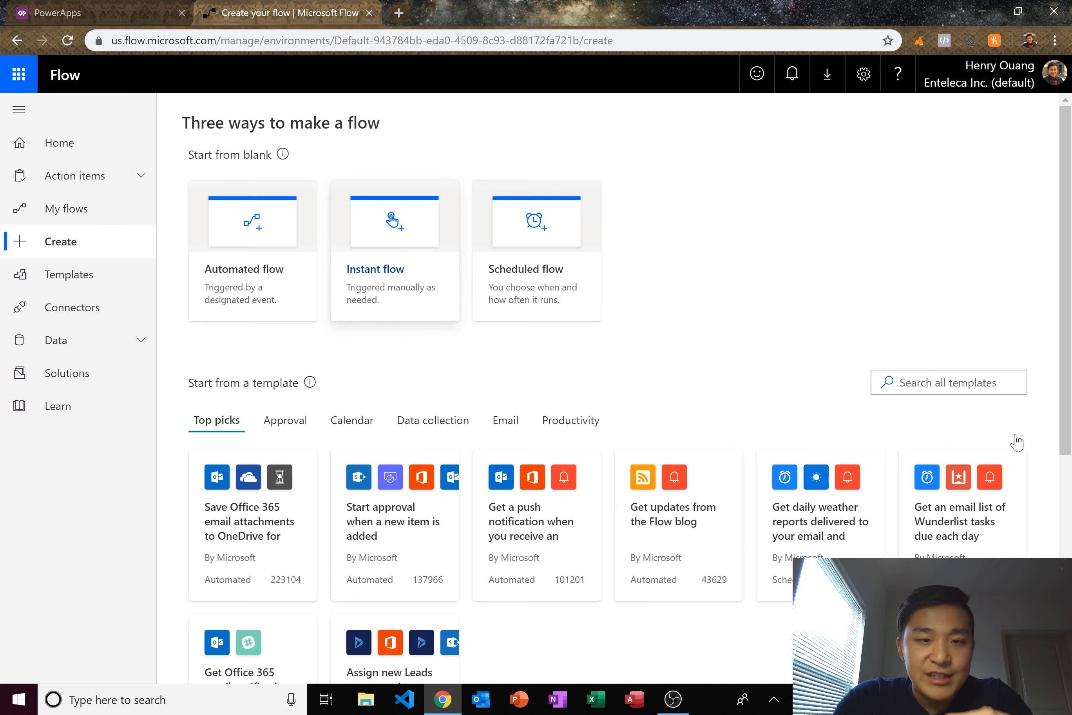
- Start a new instant flow from the Flow Create page
key(Return)
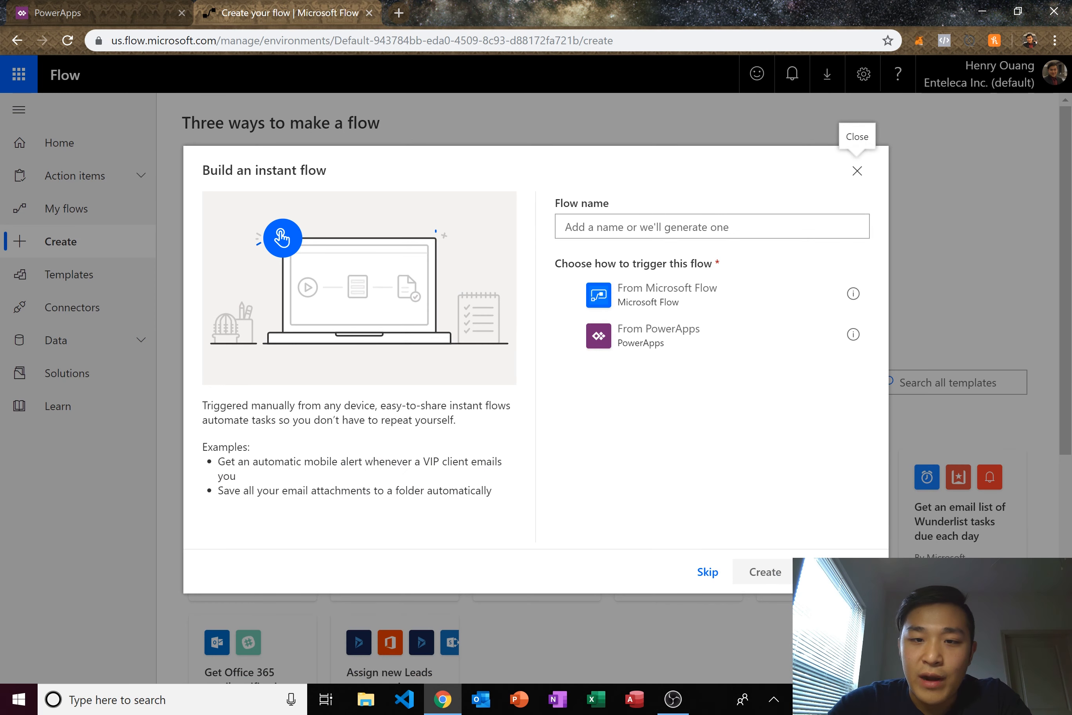
- Create the instant flow 'Auto-Fill Templates' with a From PowerApps trigger
click(658, 335)
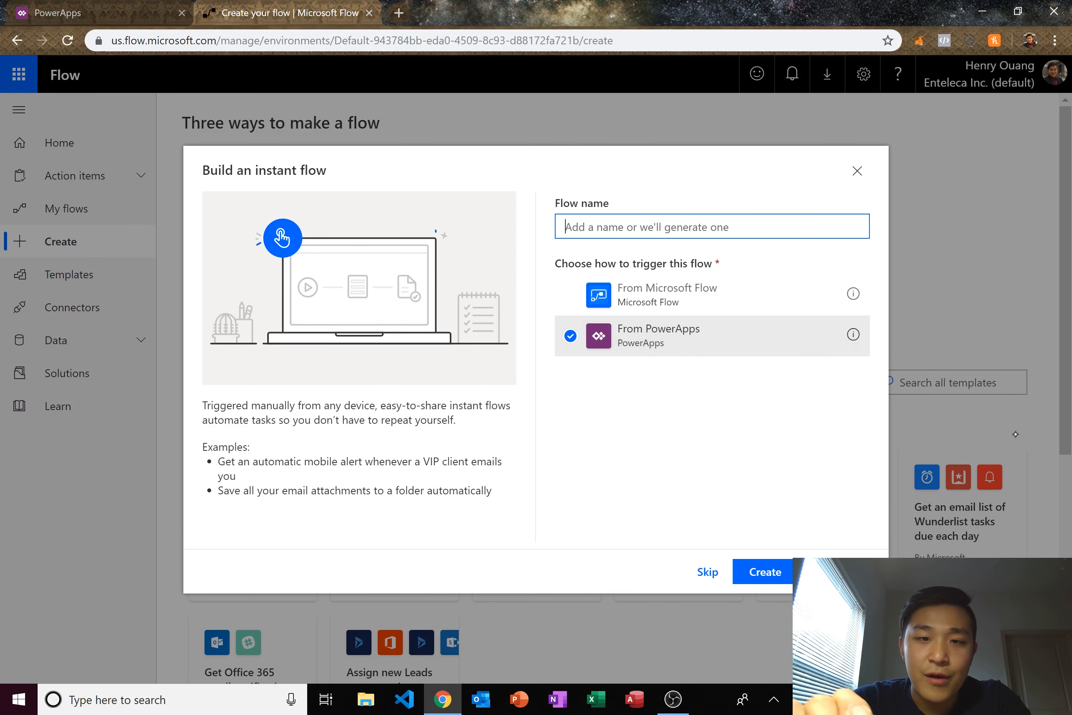
click(646, 226)
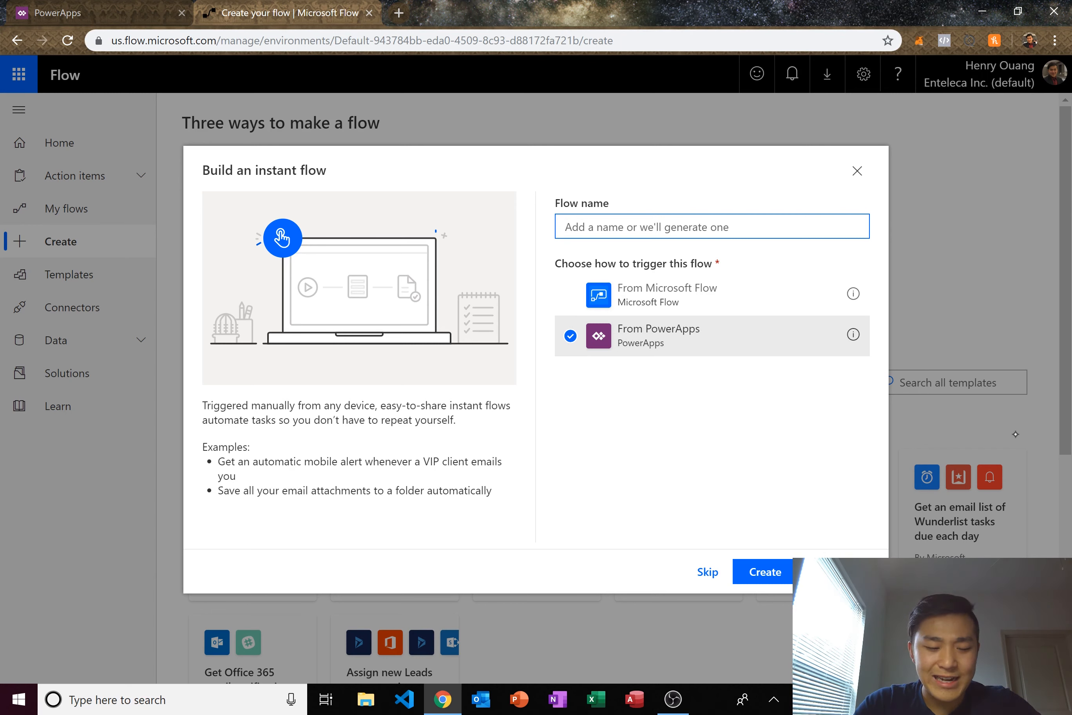
text(Auto-Fill Te)
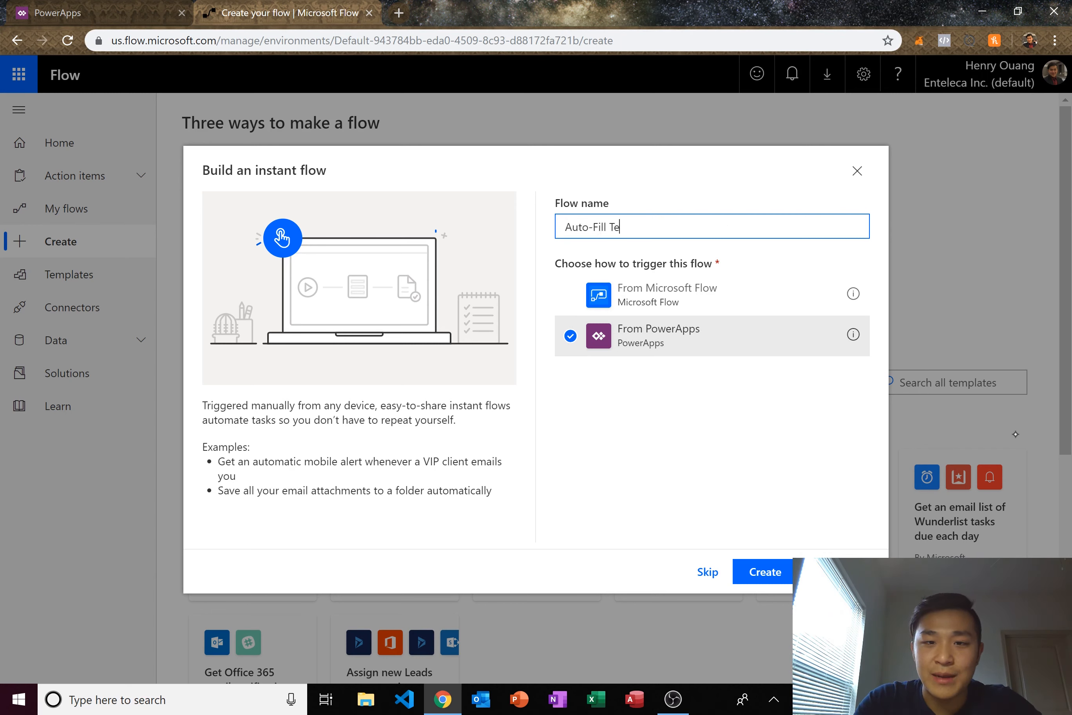
text(mplates)
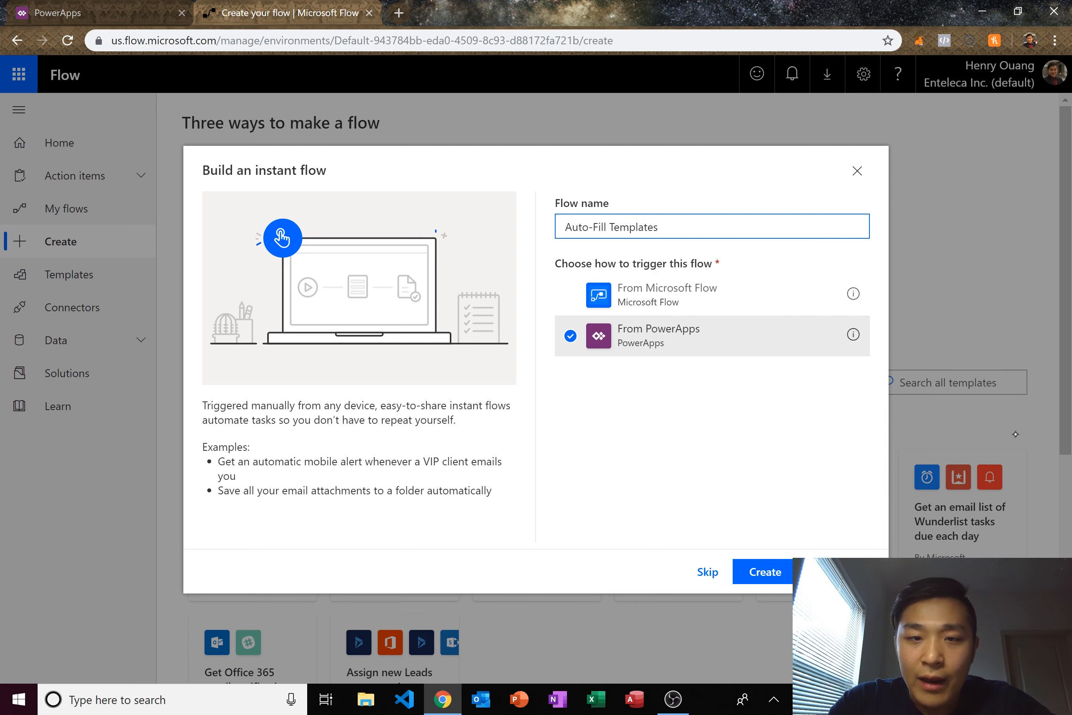
click(1017, 442)
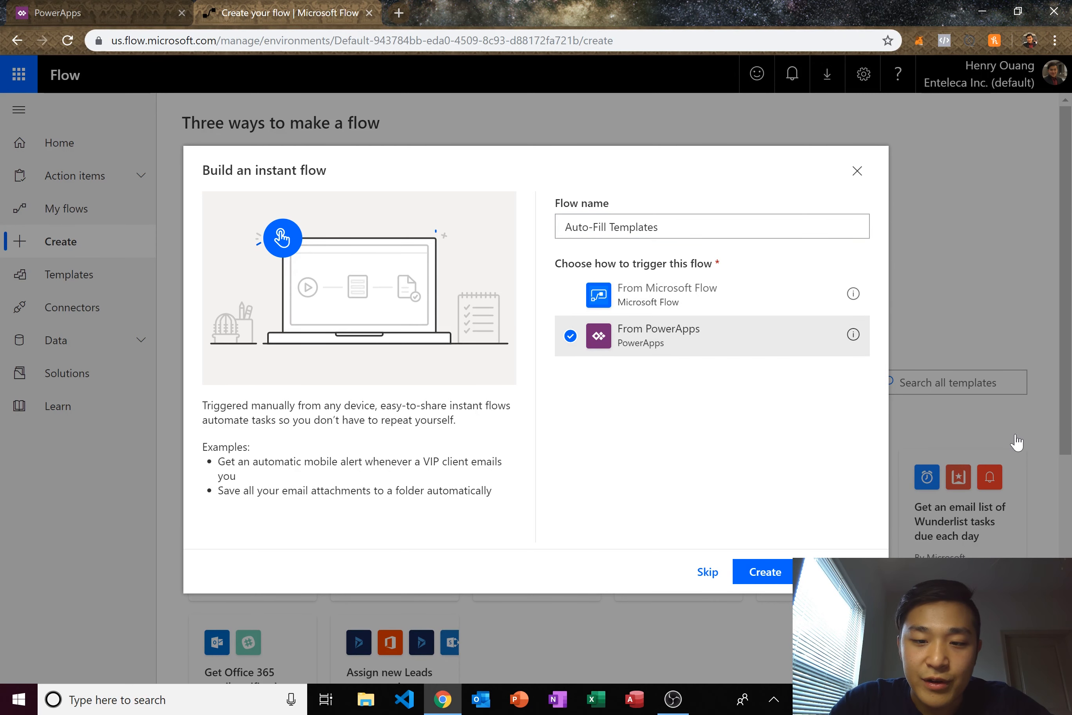
click(763, 571)
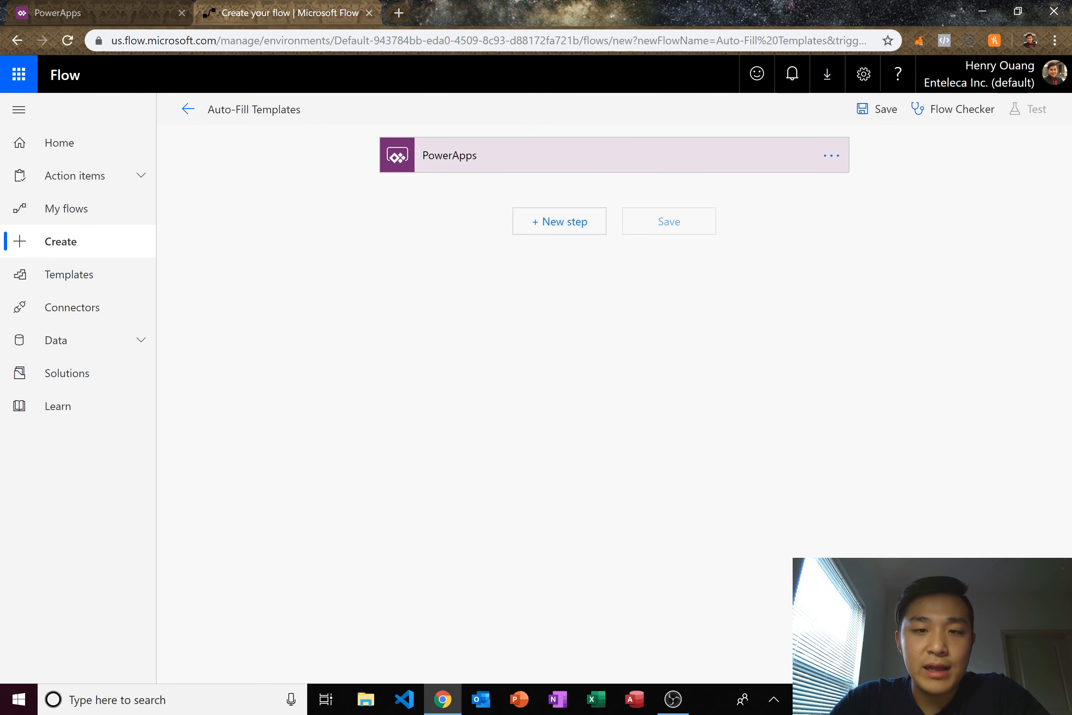
- Add a Populate a Microsoft Word template action after the trigger, found by searching 'populate'
click(559, 222)
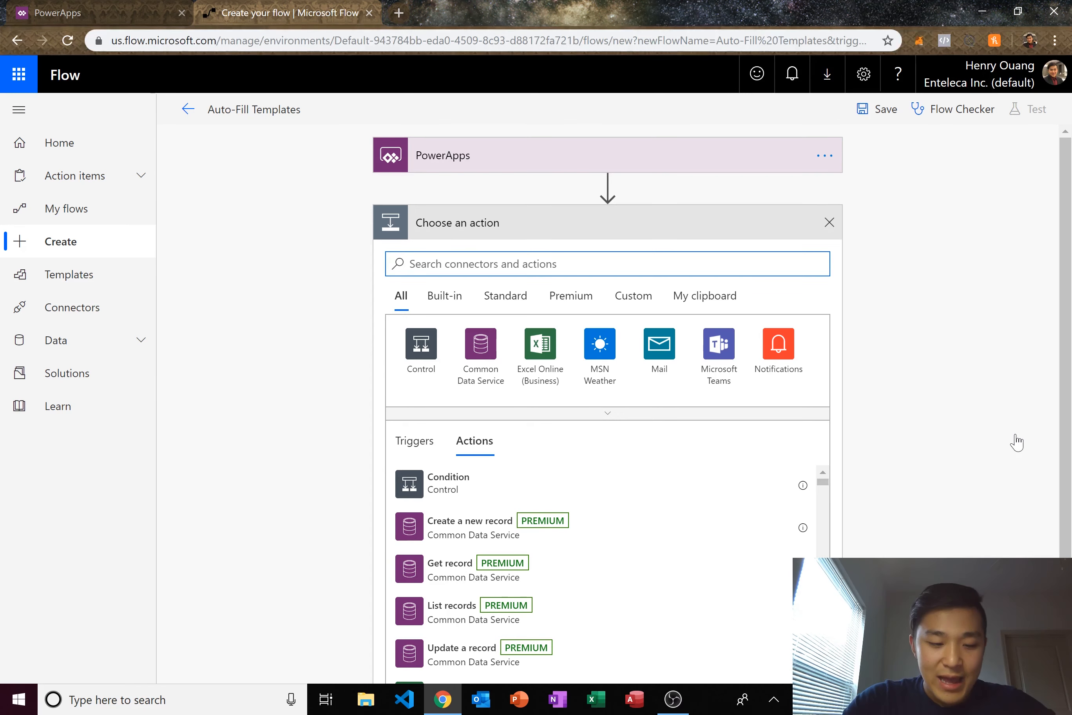
text(populate)
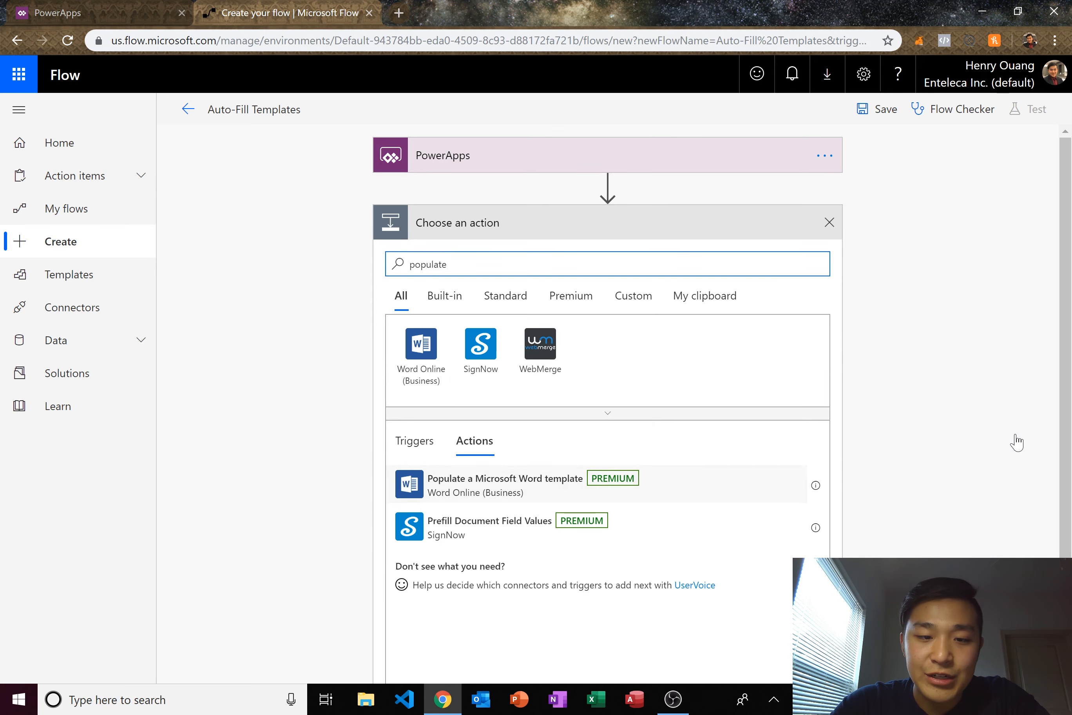
key(Down)
key(Return)
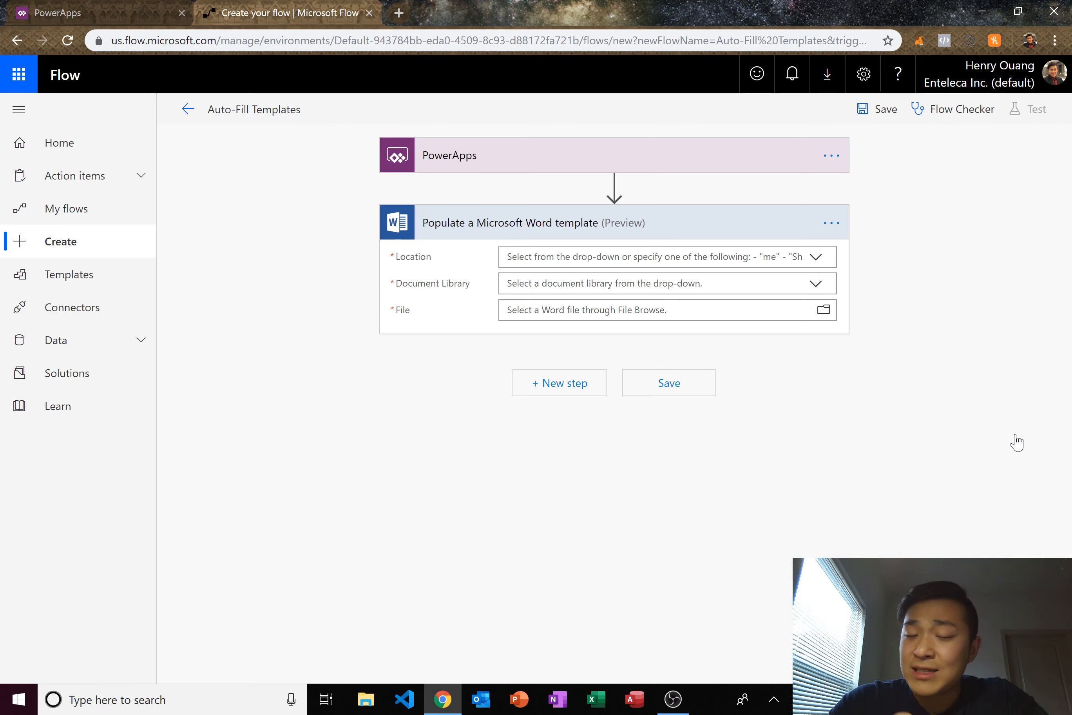
- Set Location to Enteleca Database, library to Documents, and File to AUTOMATES/Template/Name.docx
click(815, 256)
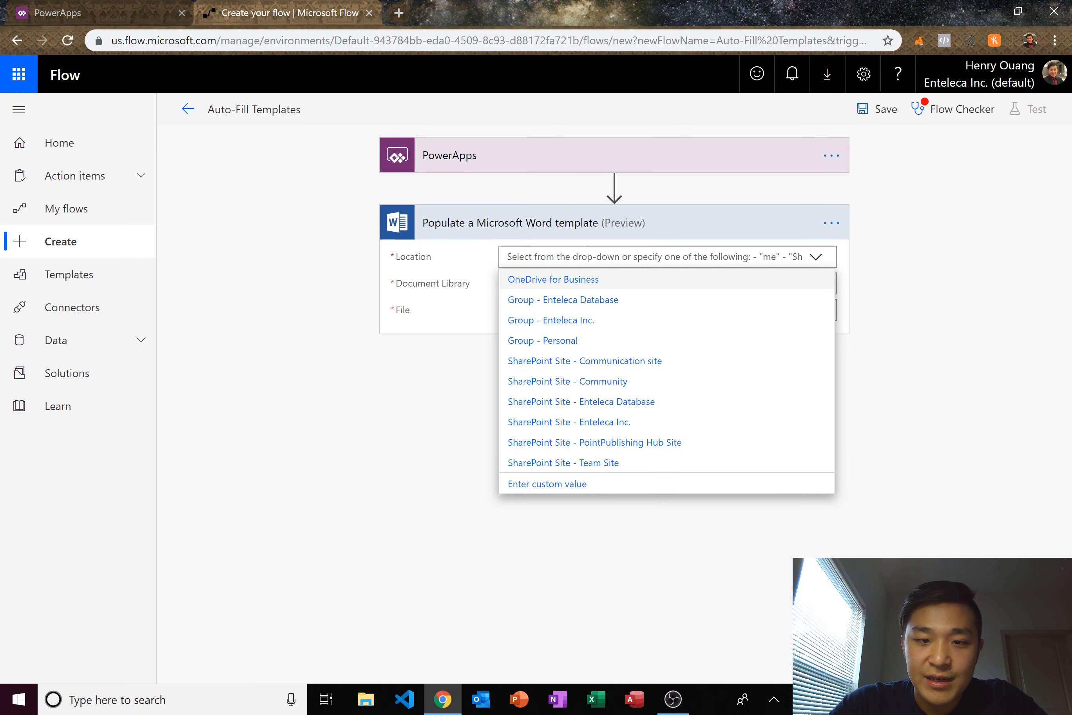
click(581, 401)
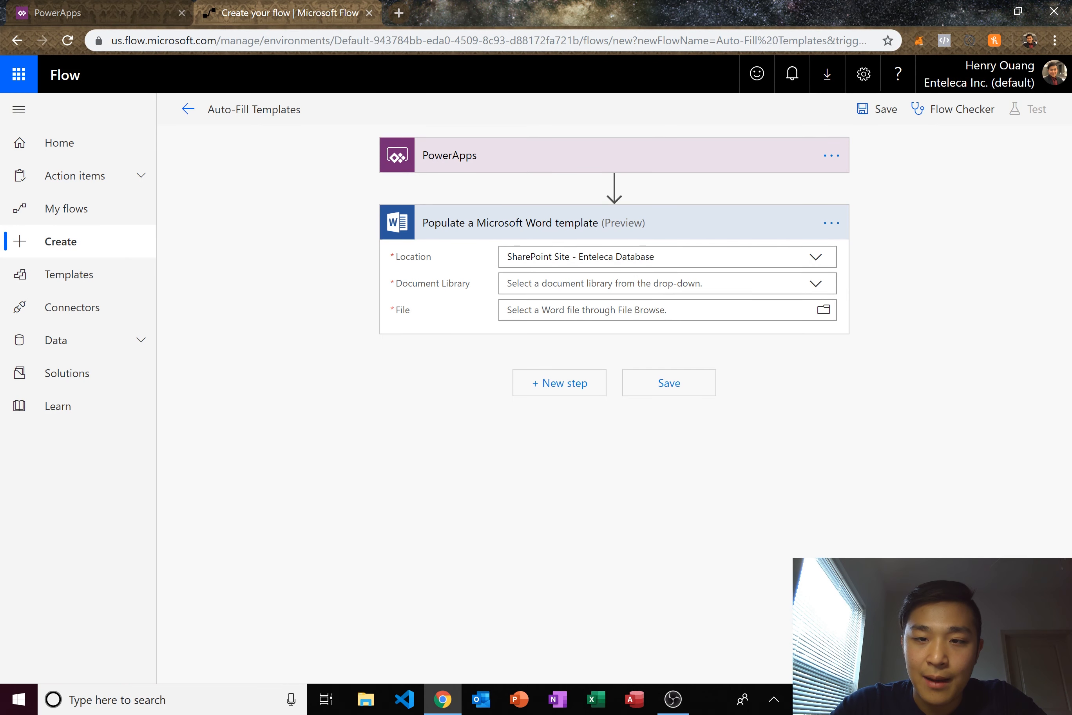
click(815, 283)
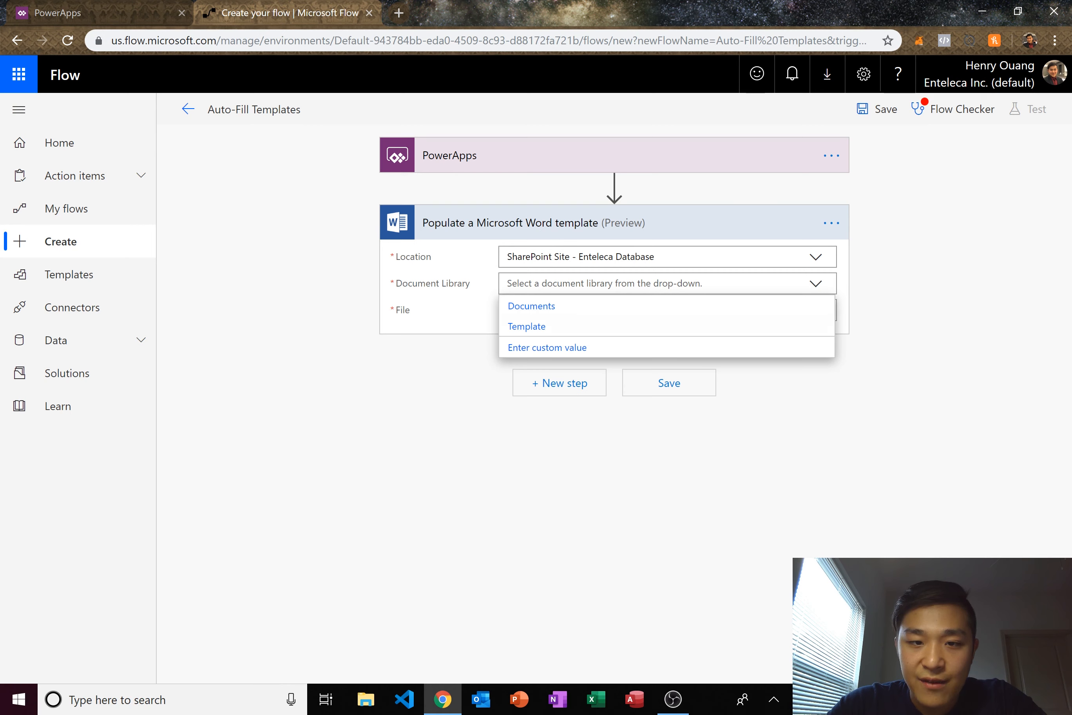
click(532, 305)
click(825, 310)
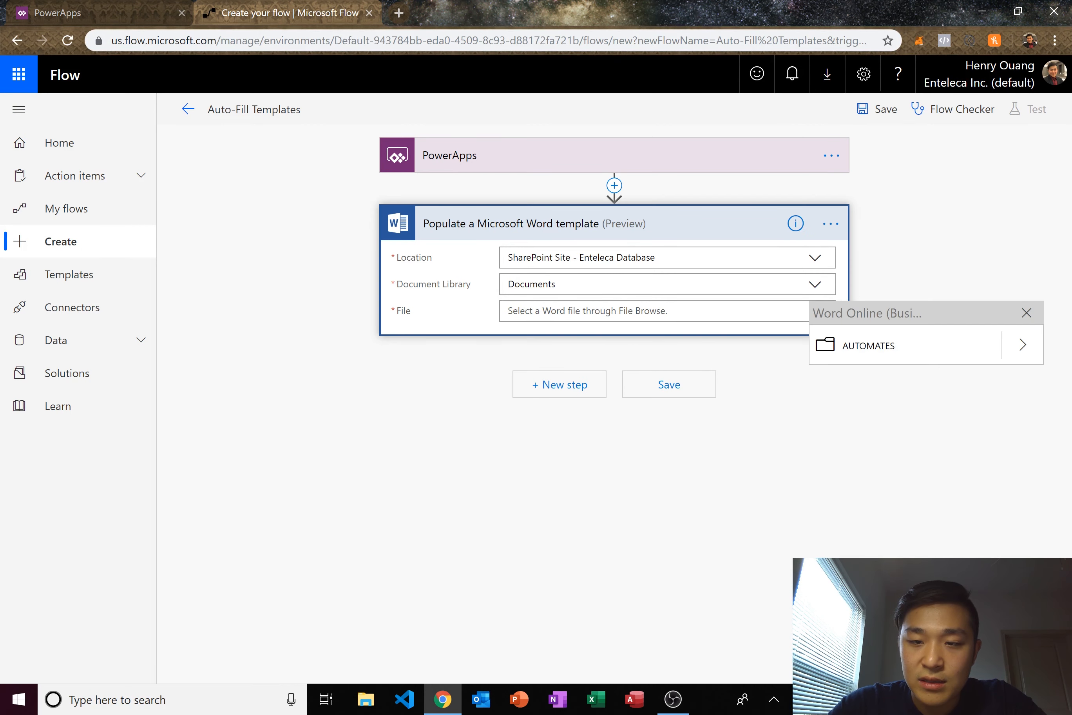
click(1023, 345)
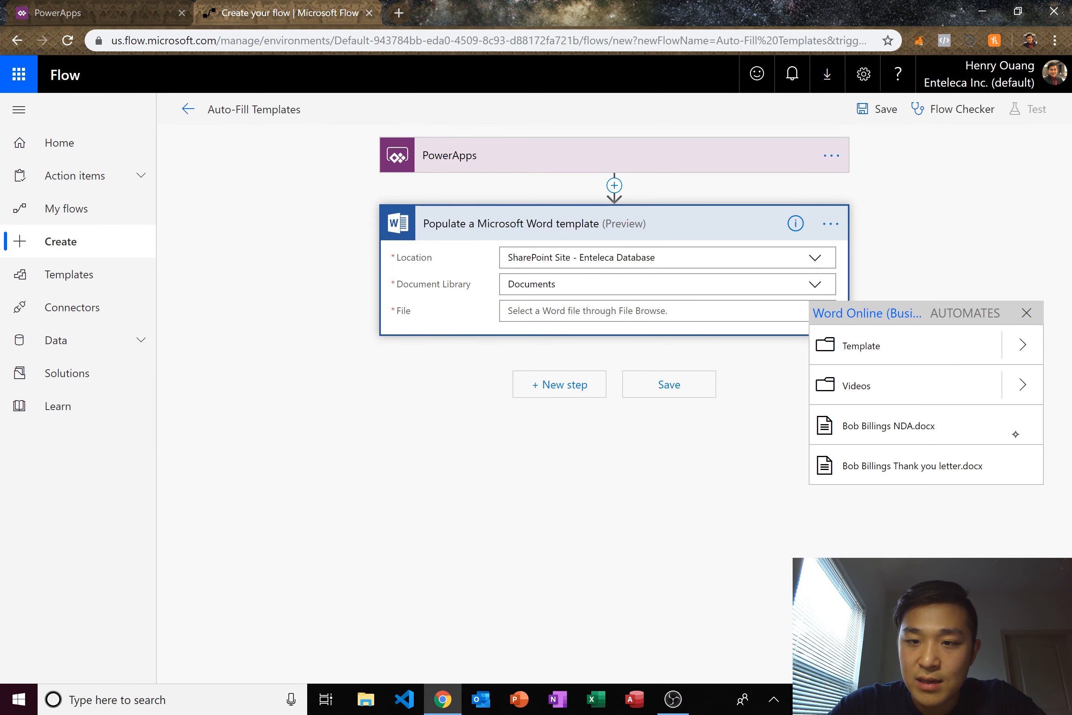
click(1023, 345)
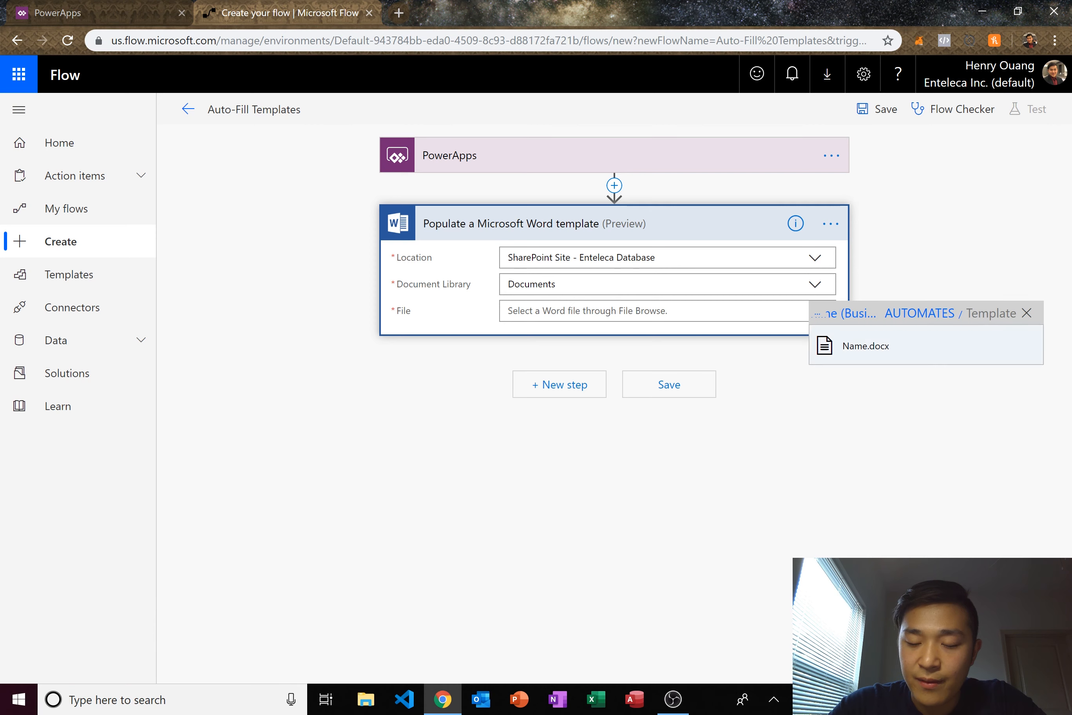
click(1019, 346)
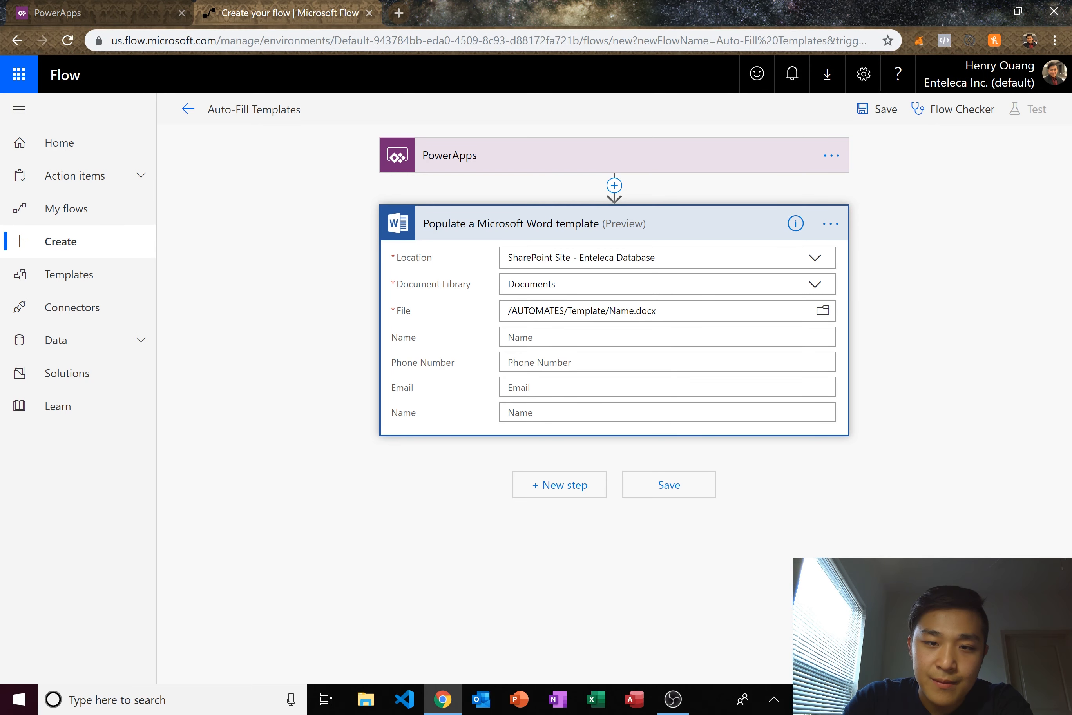
click(508, 337)
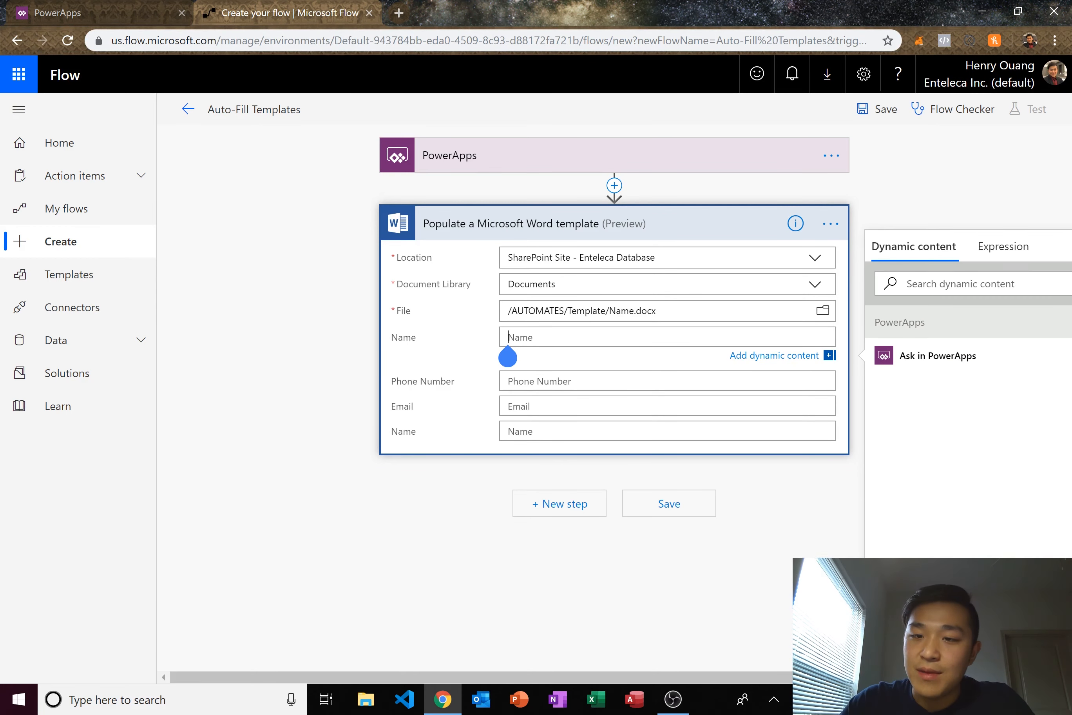
- Fill Name and Phone Number with their Ask in PowerApps values, replacing Phone Number's wrong token
click(938, 355)
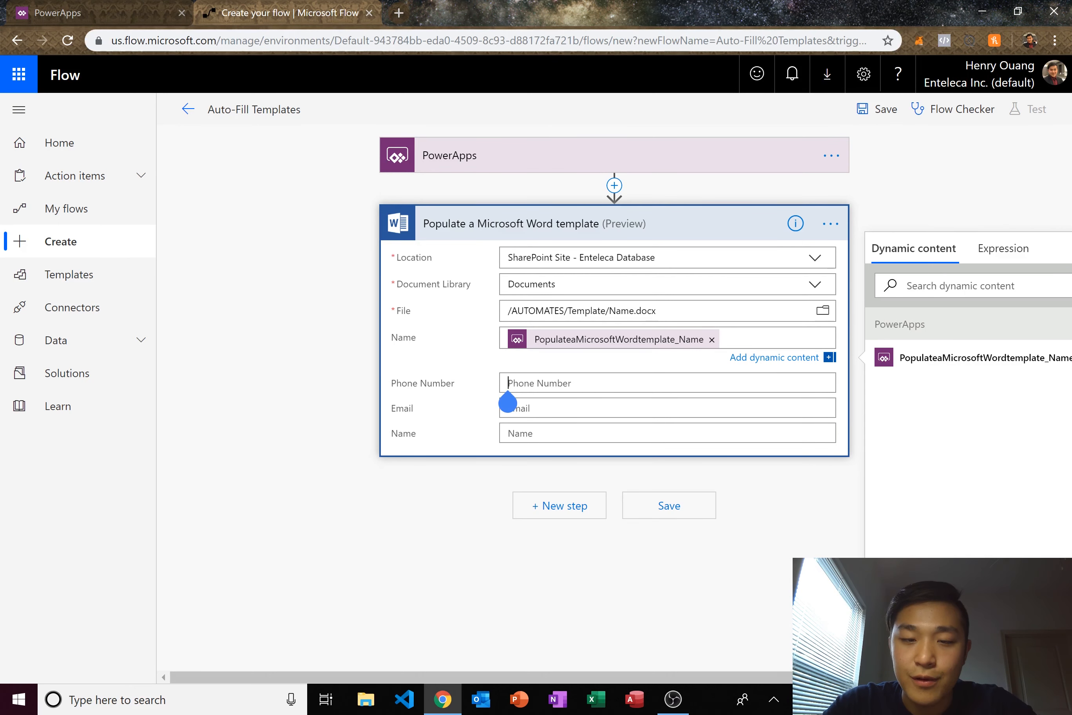
click(508, 382)
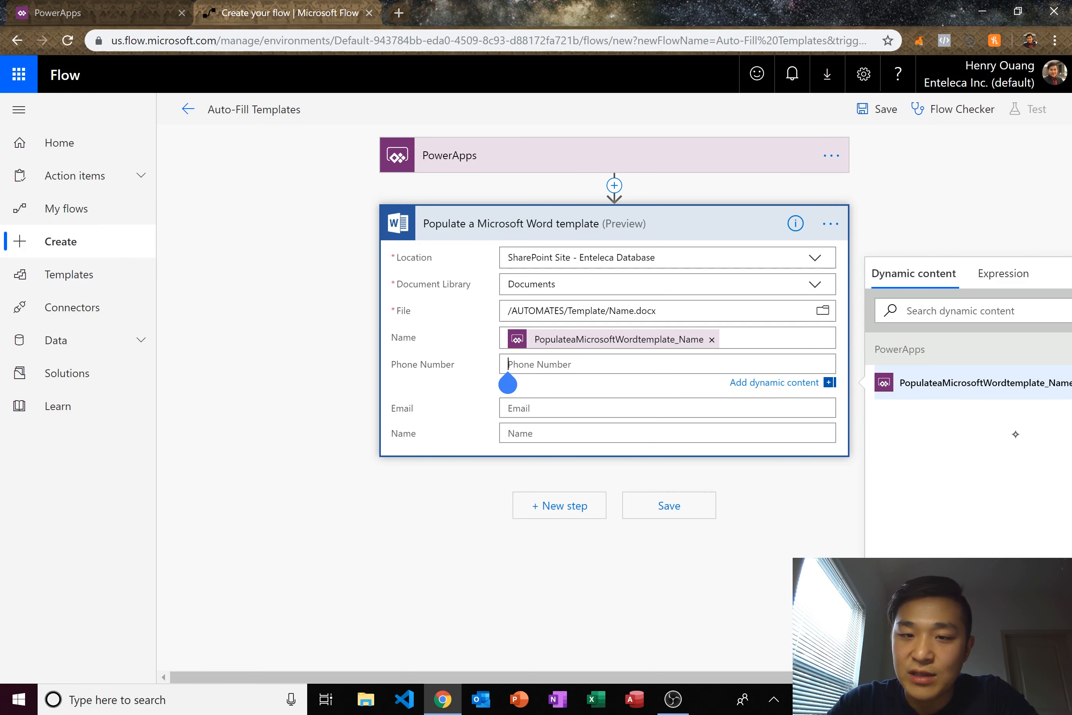
click(1018, 443)
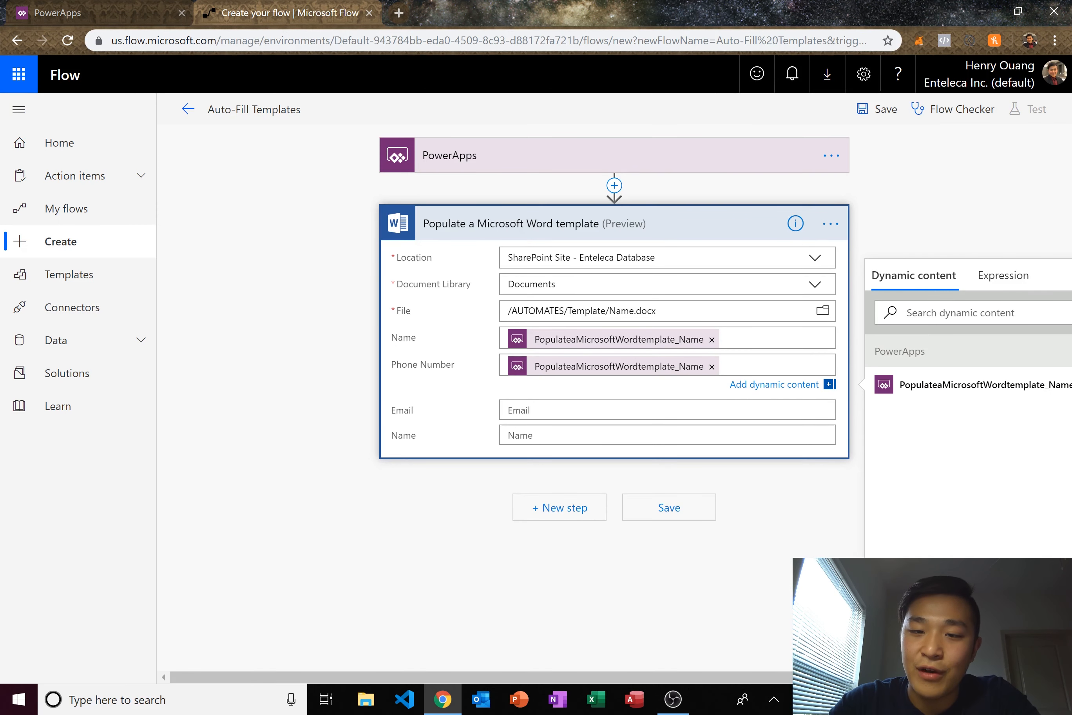
click(712, 366)
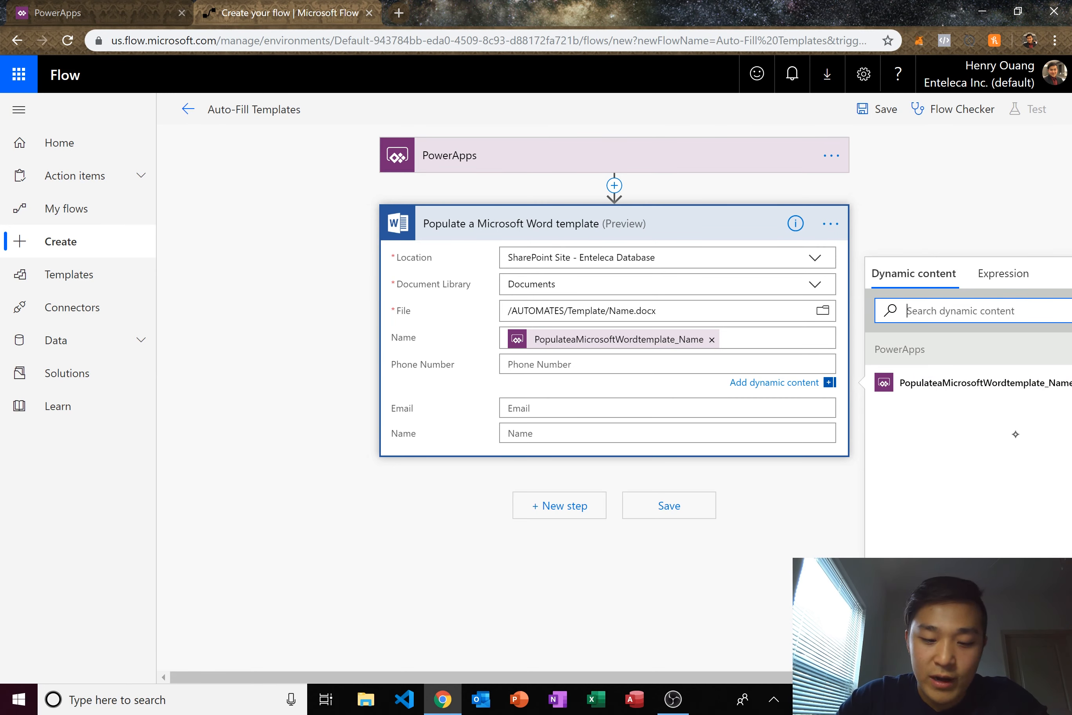
text(ask)
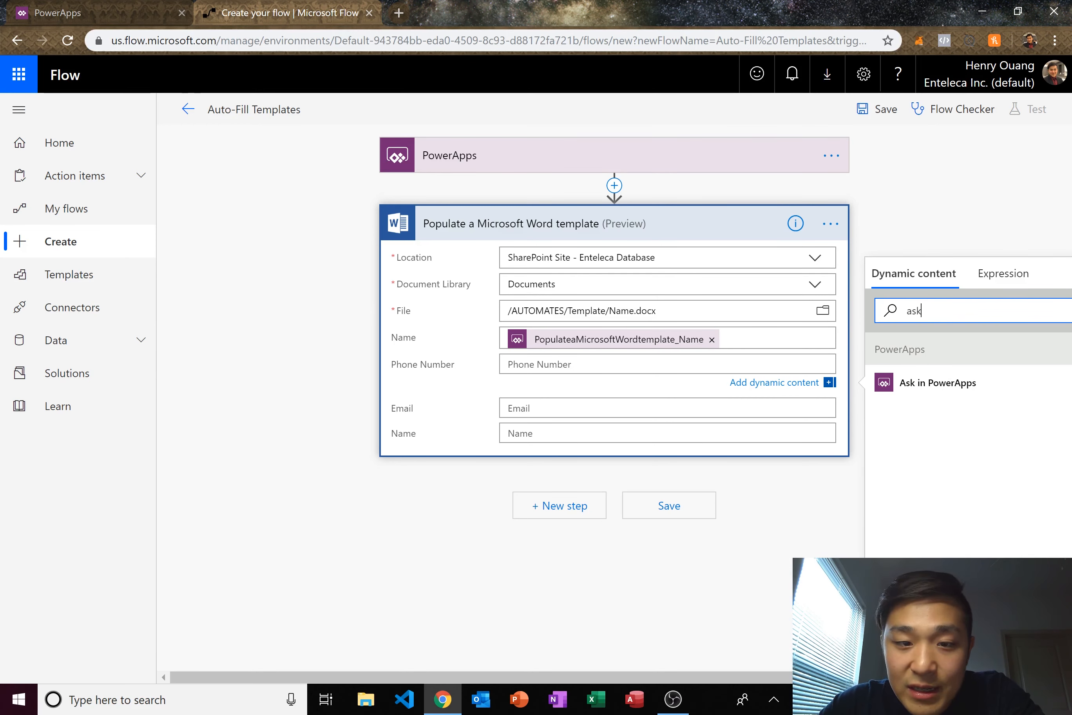
click(991, 383)
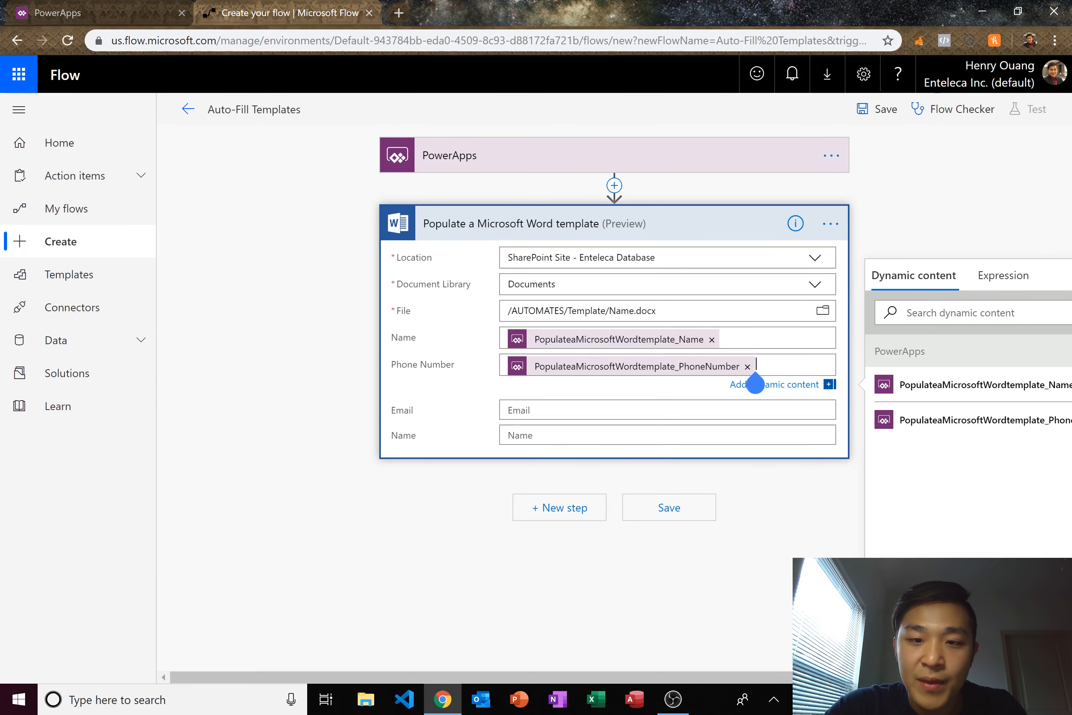
- Fill the Email field with its Ask in PowerApps value
click(519, 410)
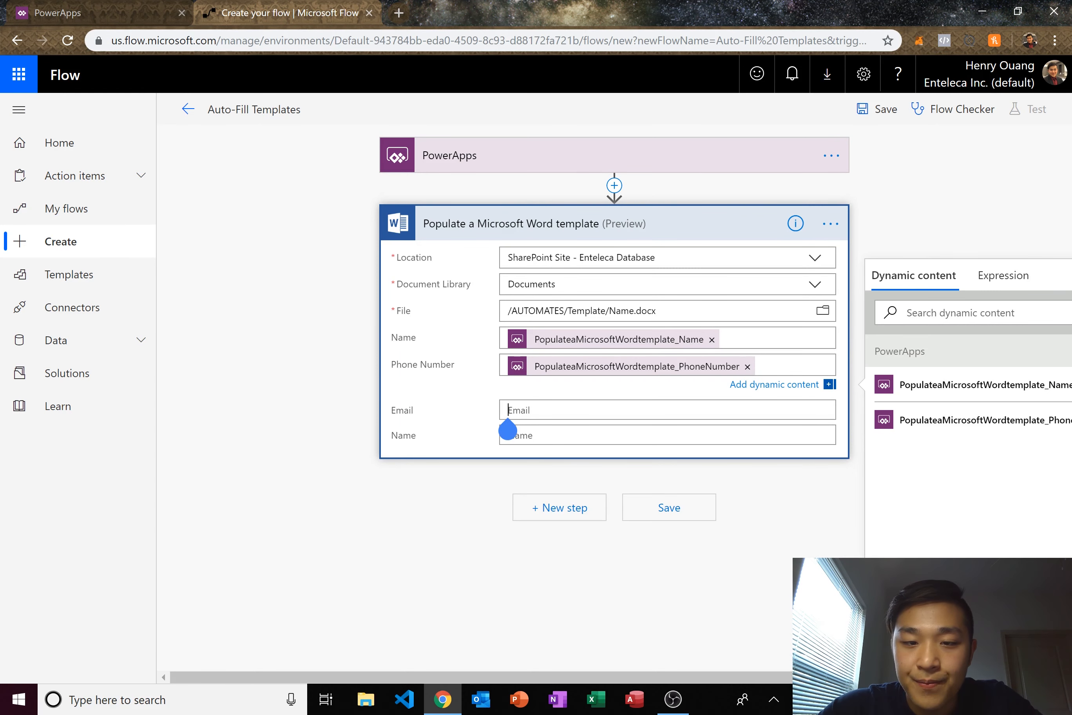
click(930, 341)
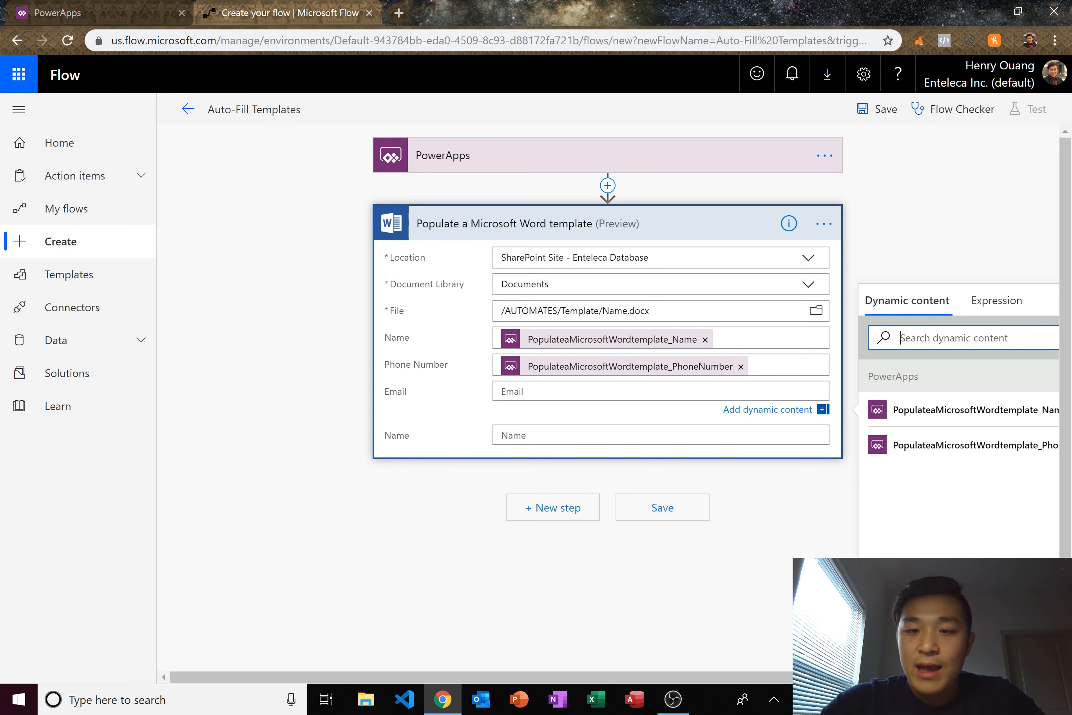
text(ask)
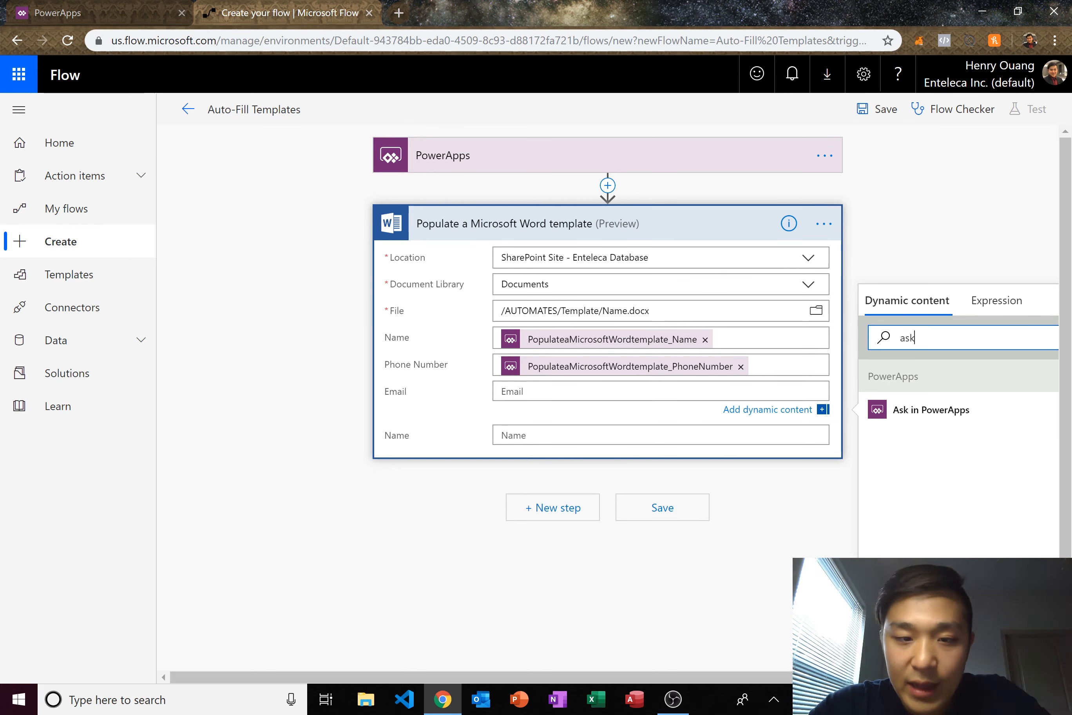
click(502, 391)
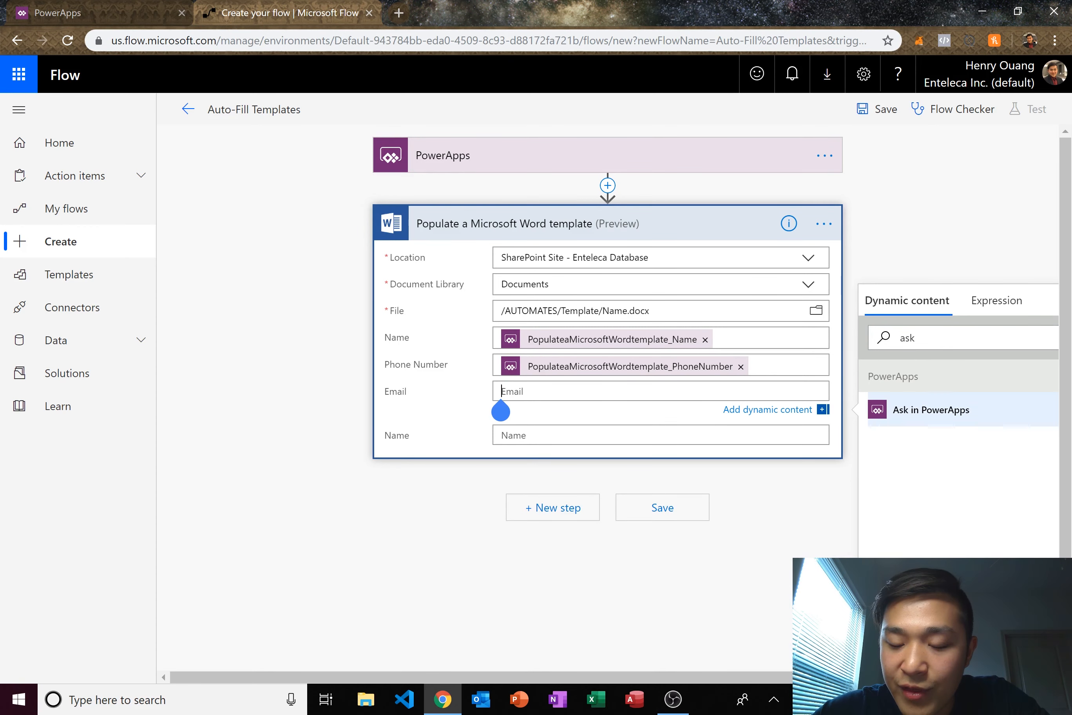
click(1015, 413)
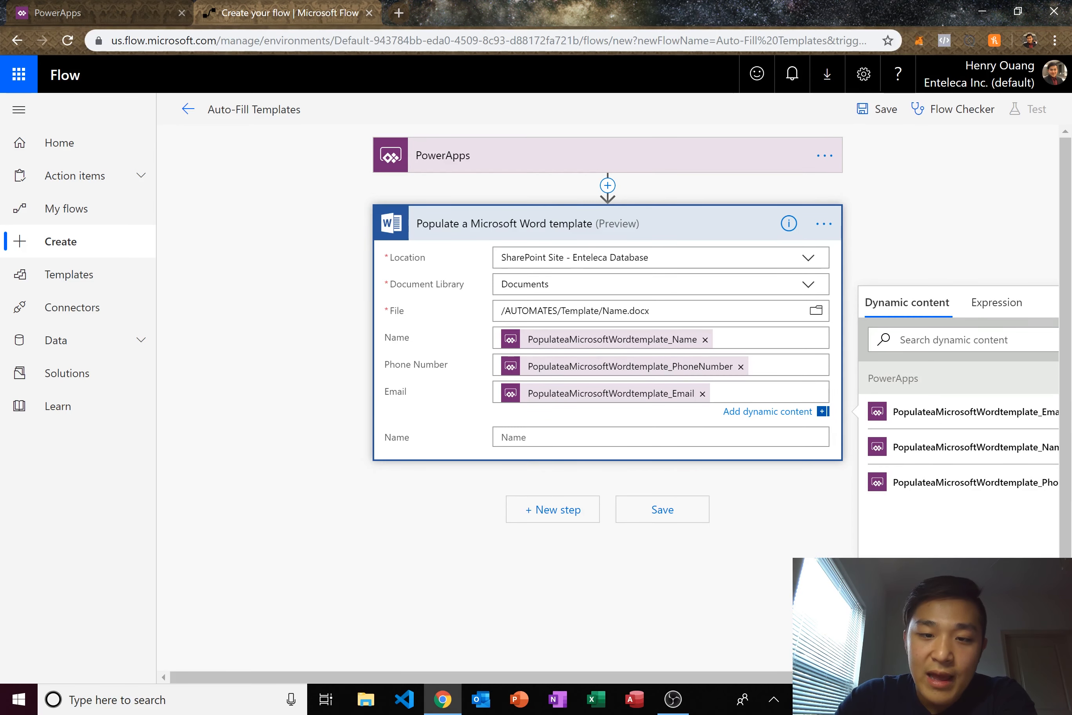
- Fill the second Name field with the PowerApps Name value
click(502, 436)
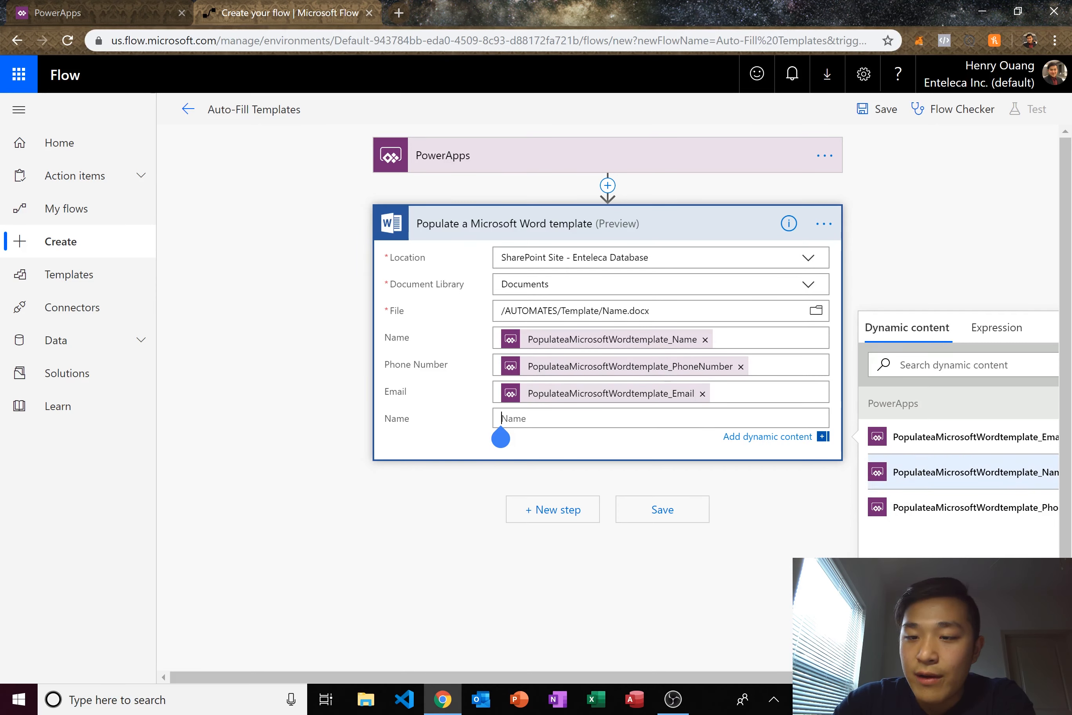
click(1015, 472)
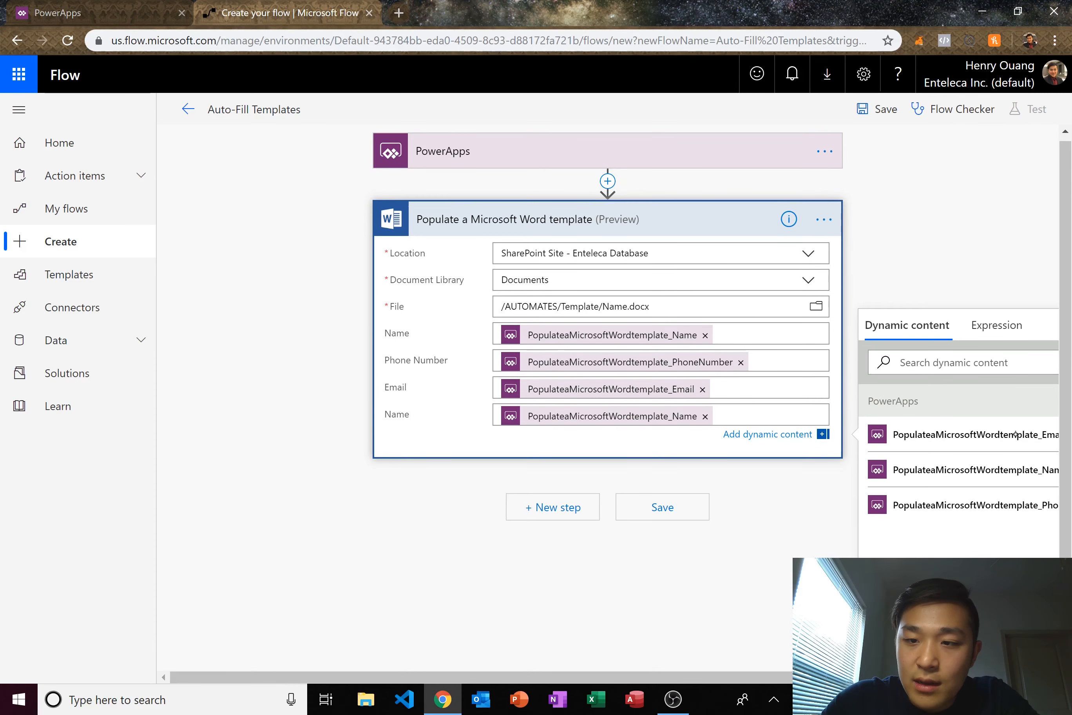
click(1016, 441)
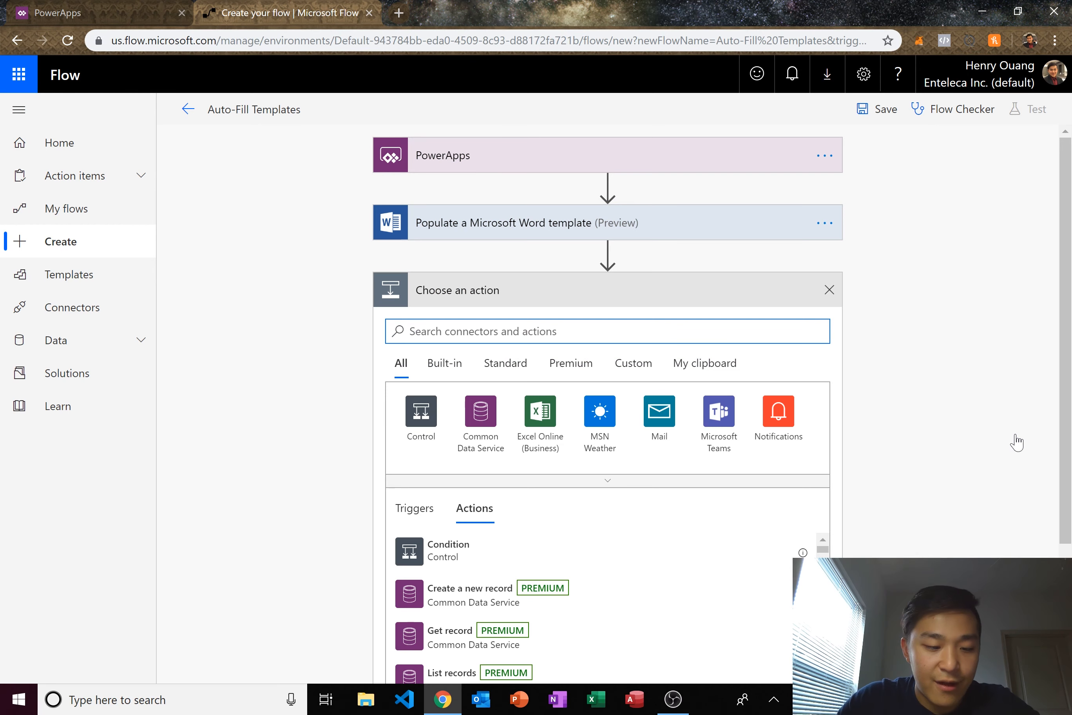
- Search 'create' and add the SharePoint Create file action to the flow
text(create)
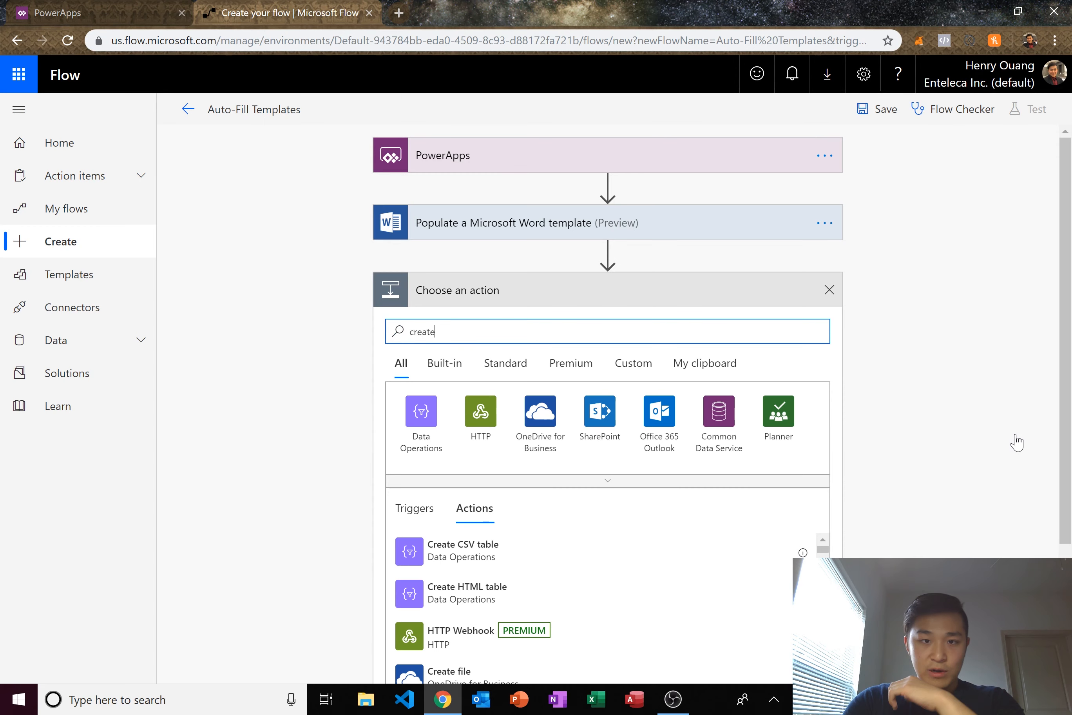
scroll(1015, 434, down, 2)
scroll(1015, 434, up, 2)
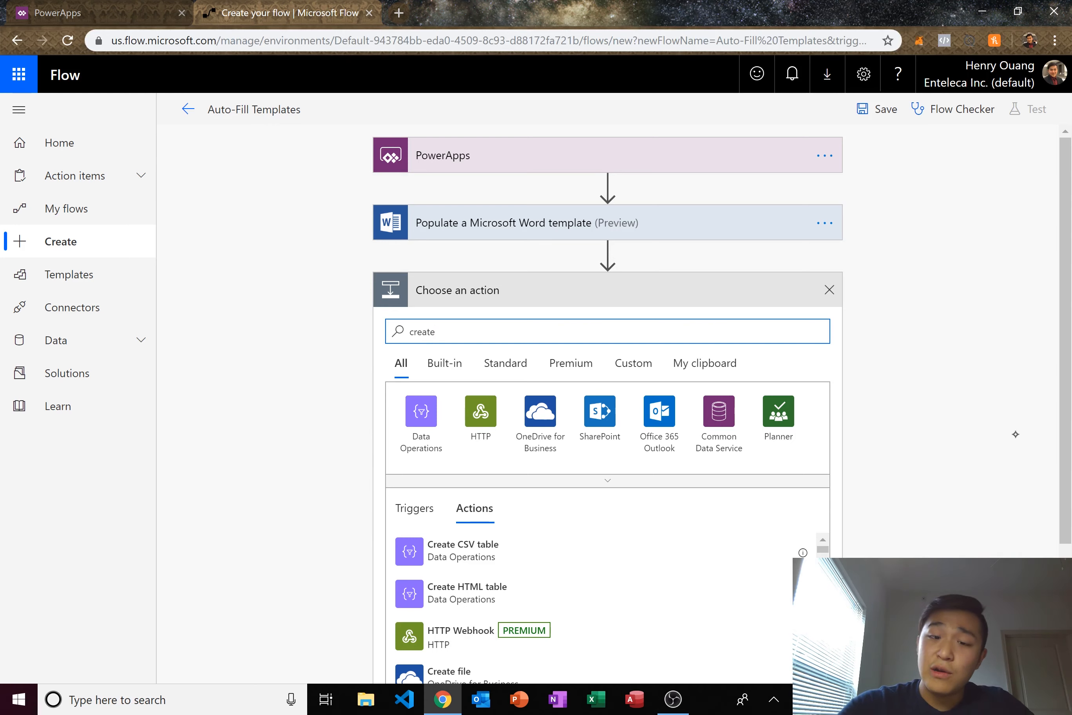
click(600, 411)
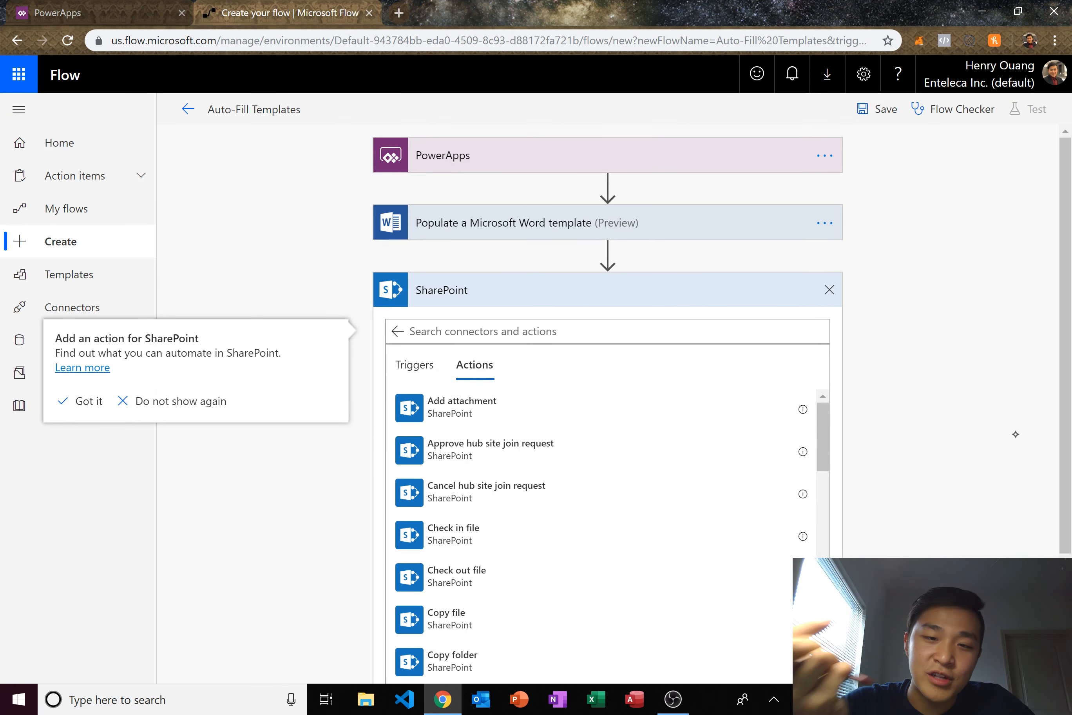
scroll(599, 484, down, 7)
scroll(599, 507, down, 5)
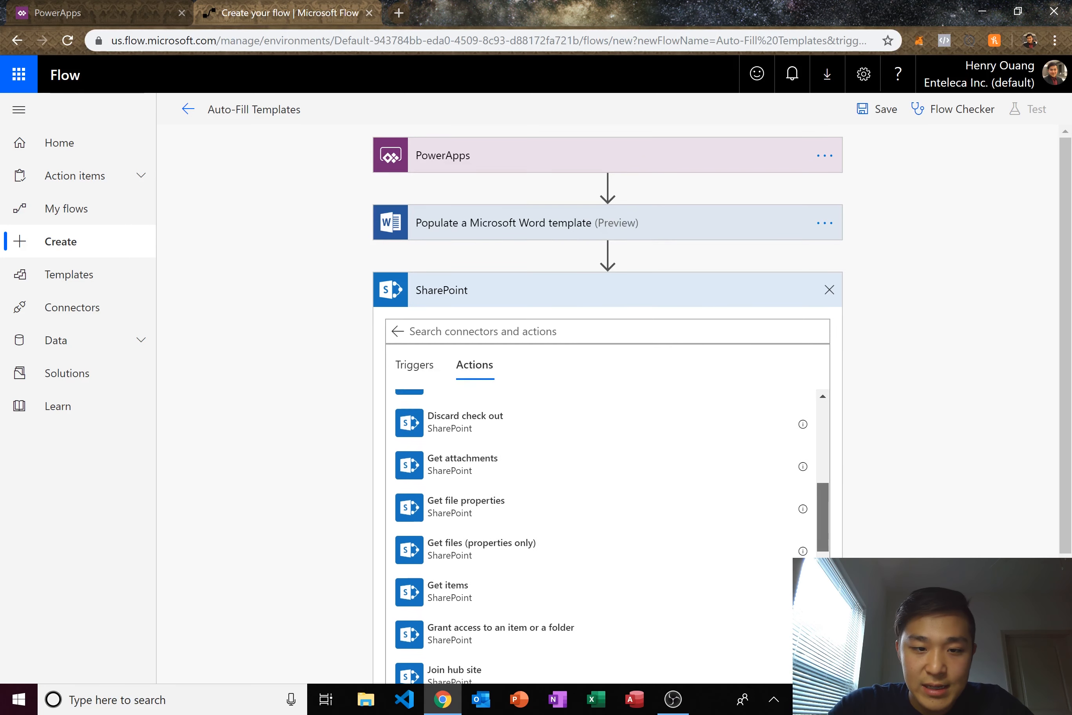
scroll(599, 507, up, 10)
scroll(599, 507, down, 4)
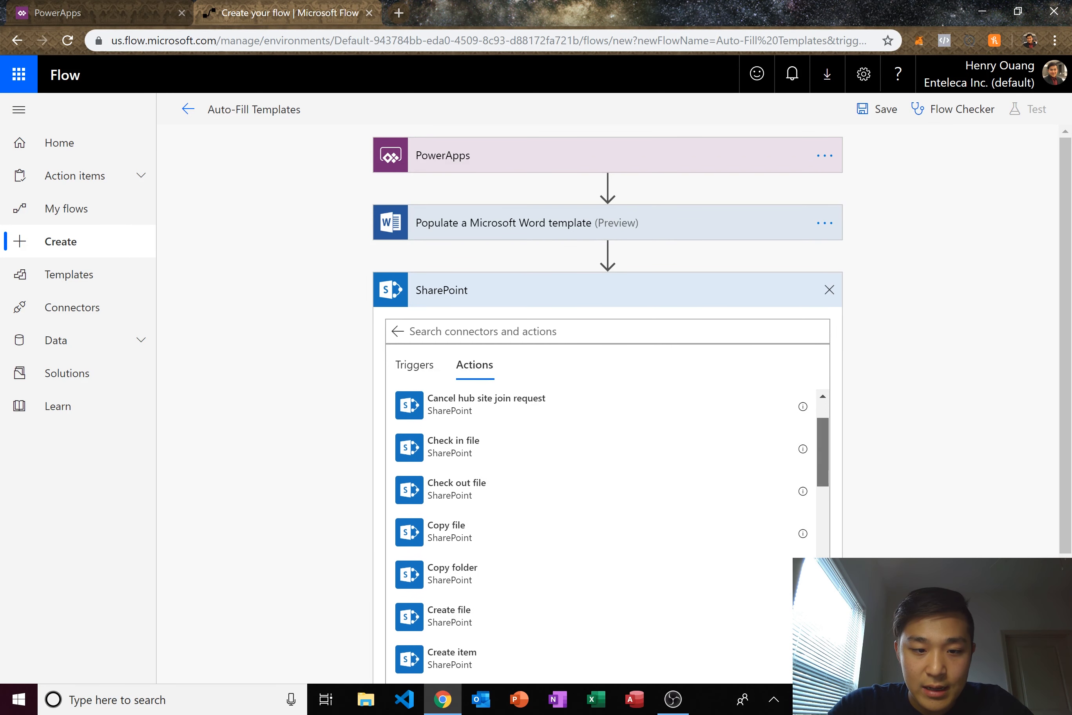
key(Up)
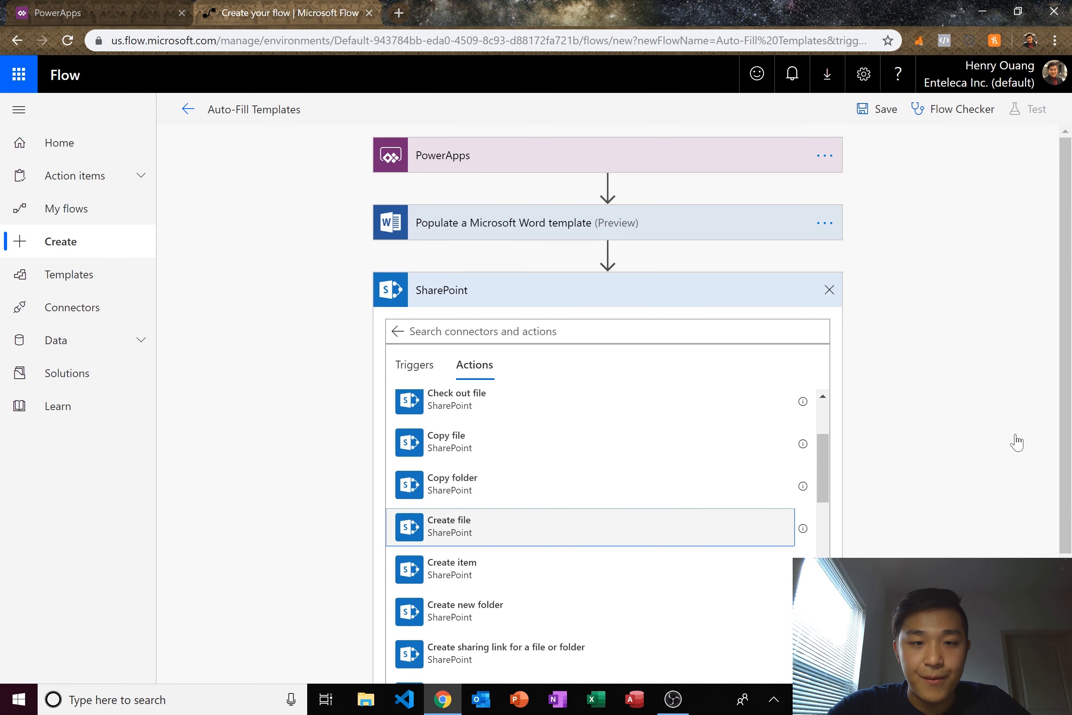
key(Return)
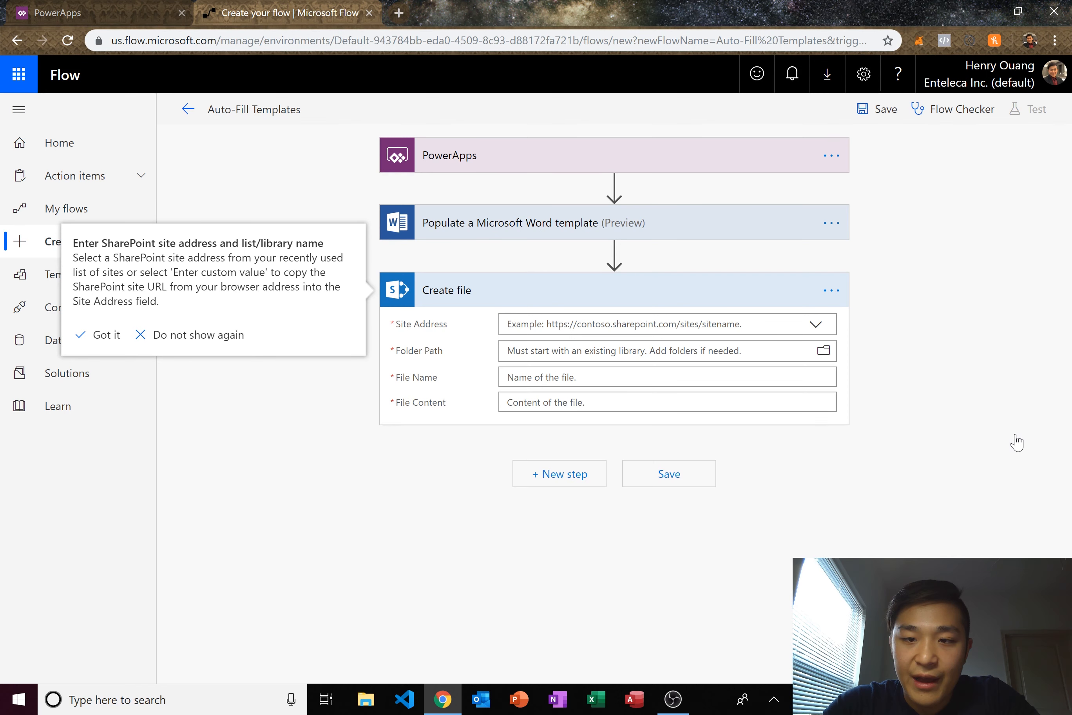
- Set Site Address to Enteleca Database and Folder Path to /Shared Documents/AUTOMATES
key(Tab)
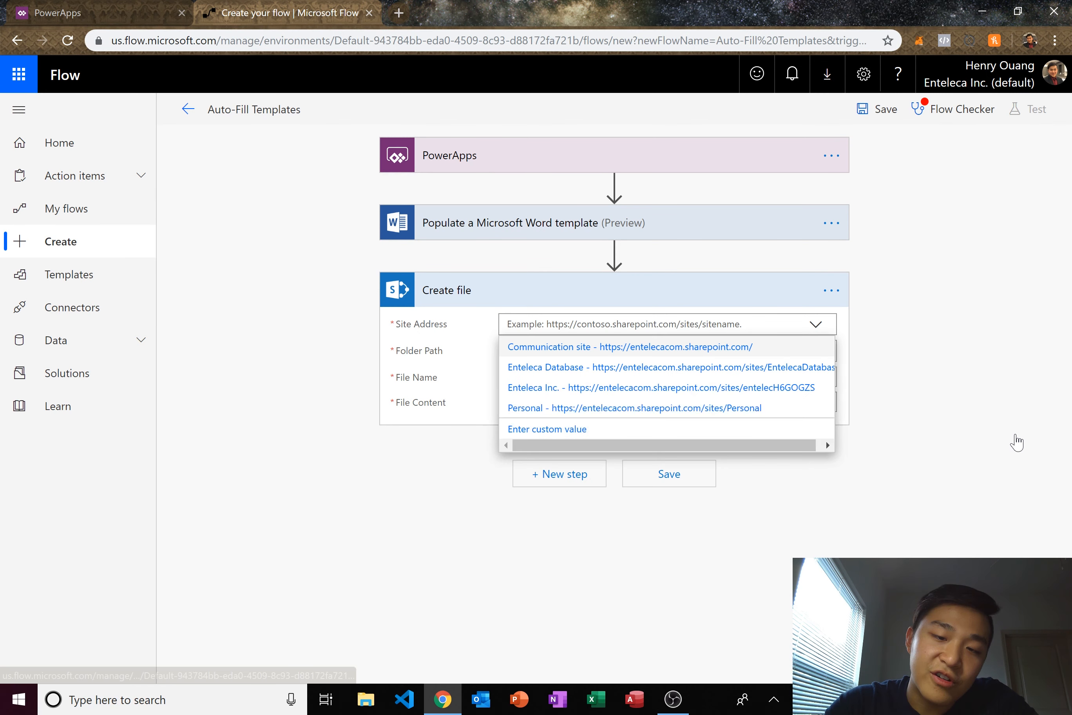
key(Down)
key(Return)
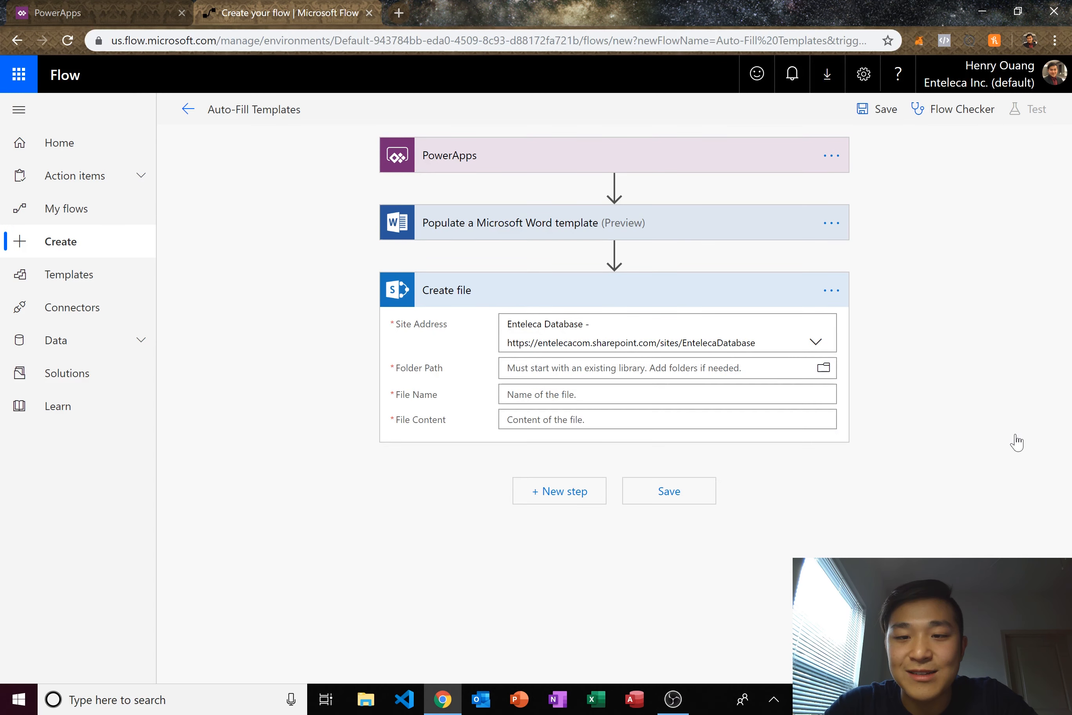
key(Tab)
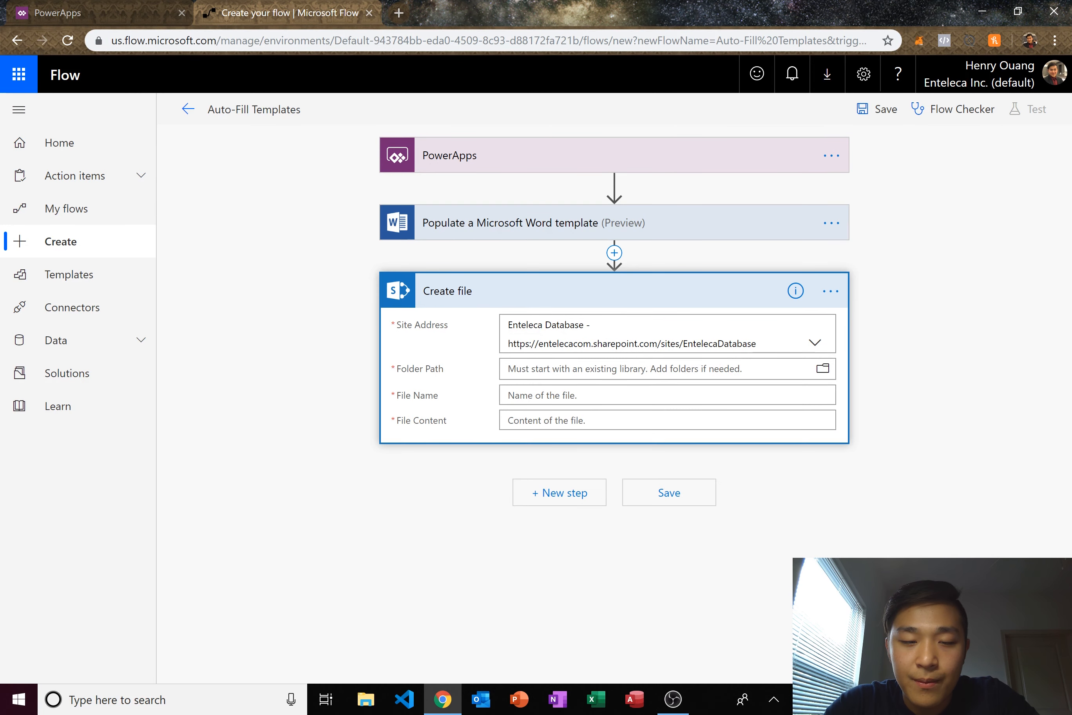
click(823, 368)
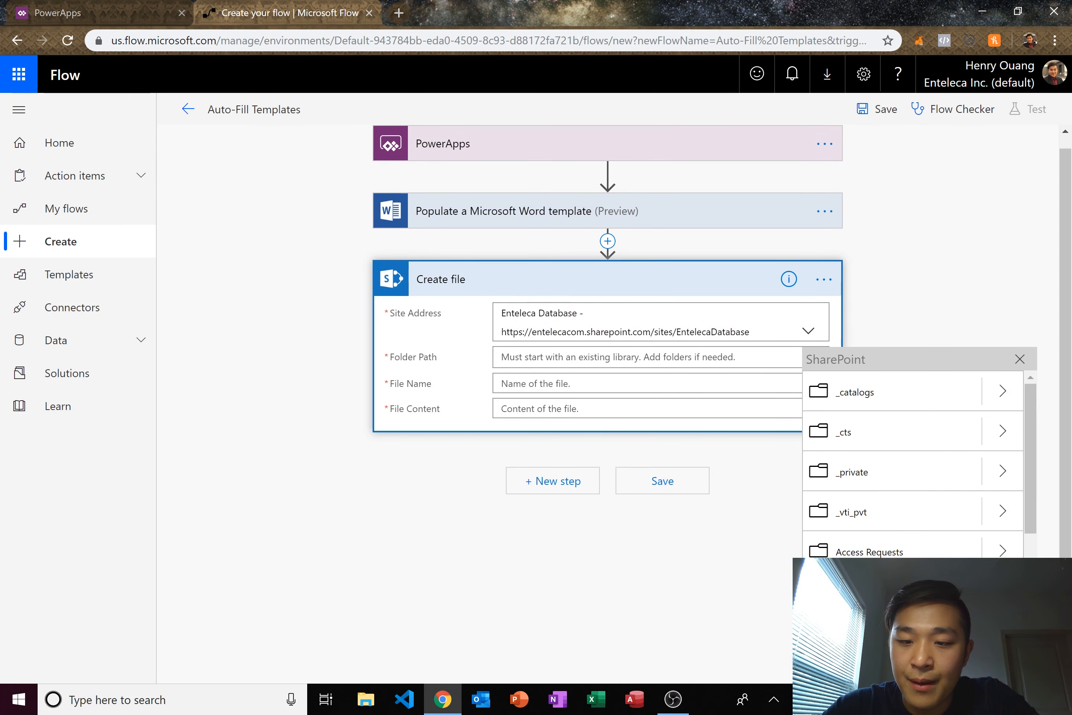
scroll(1016, 442, down, 5)
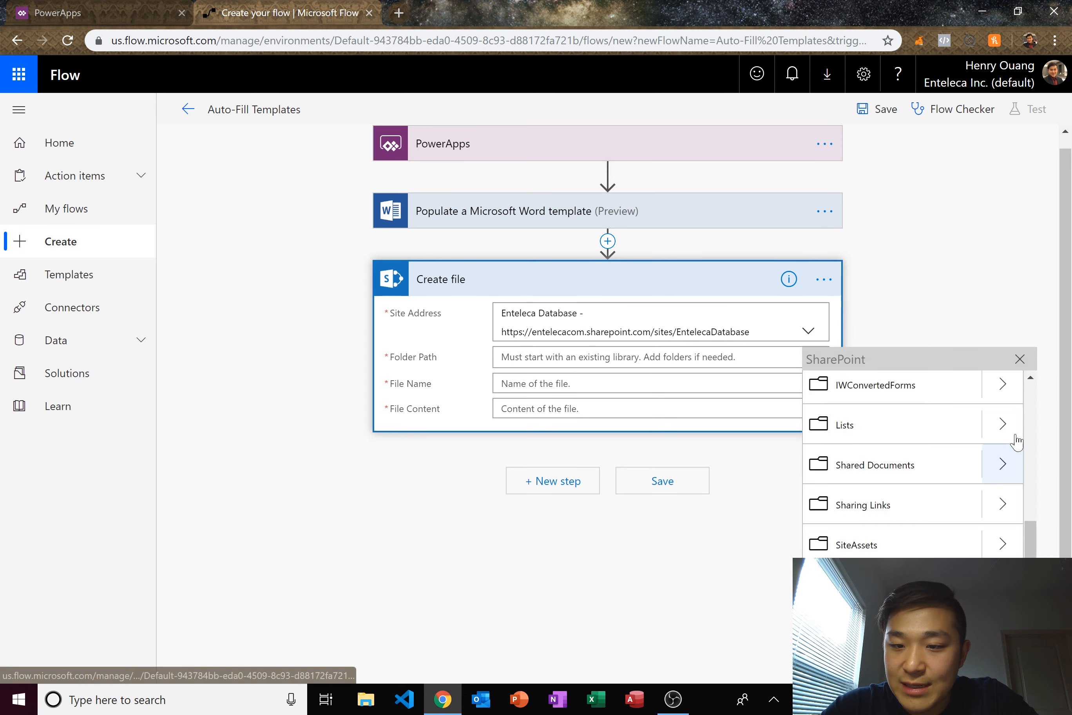
click(1010, 449)
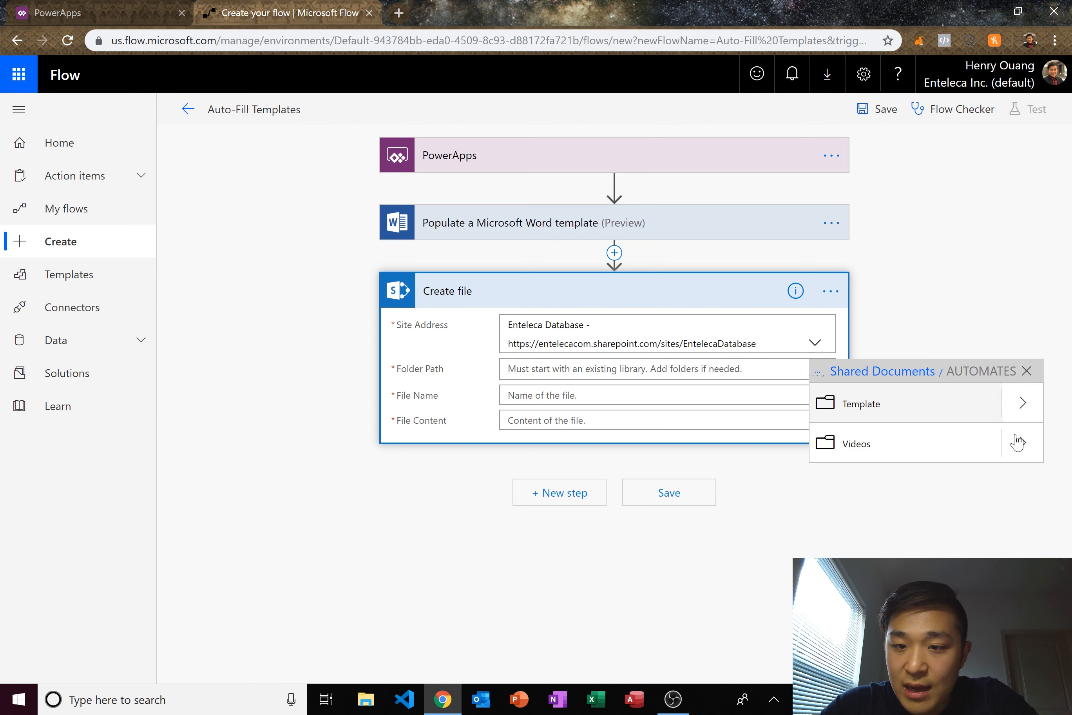
click(882, 371)
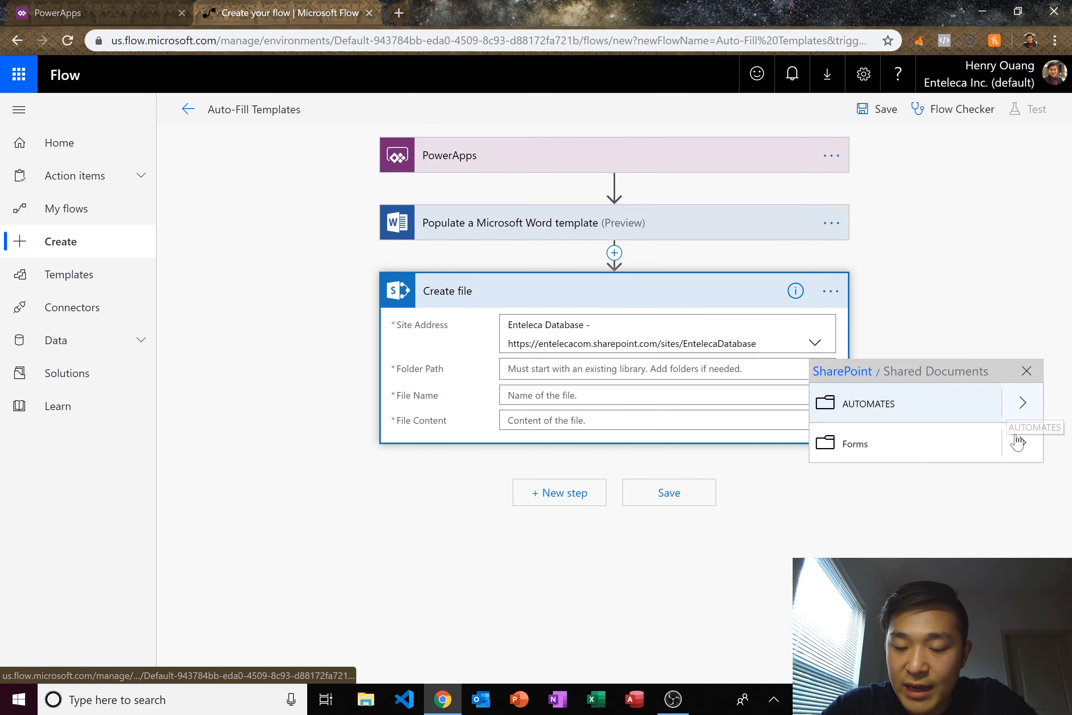
click(1022, 403)
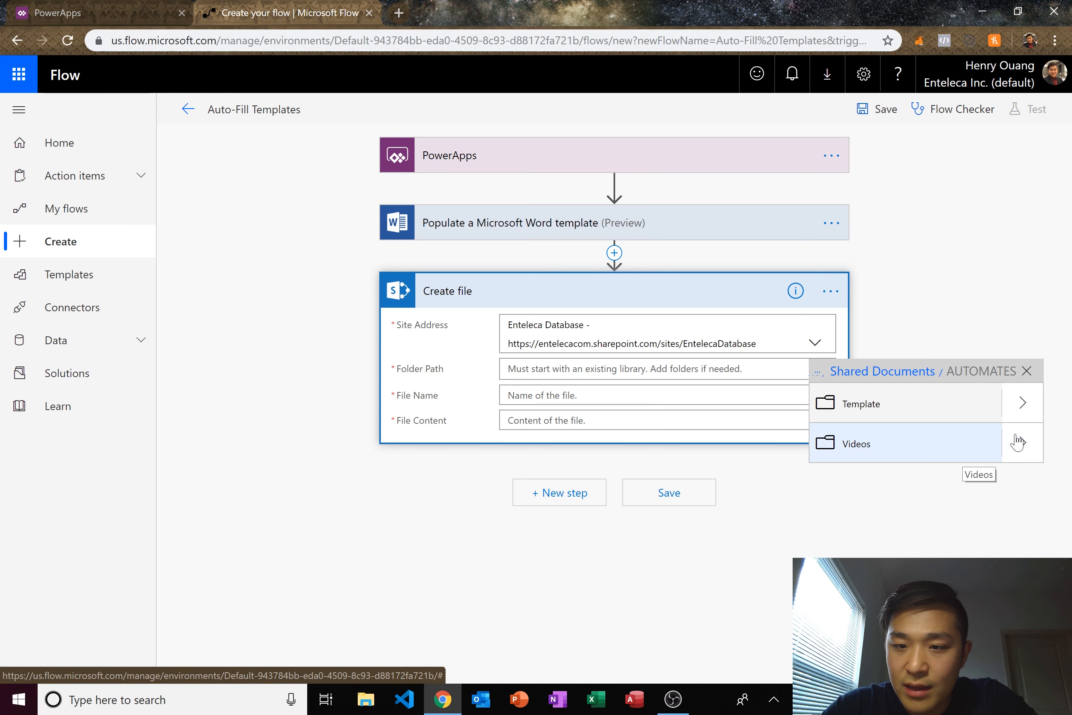
click(882, 371)
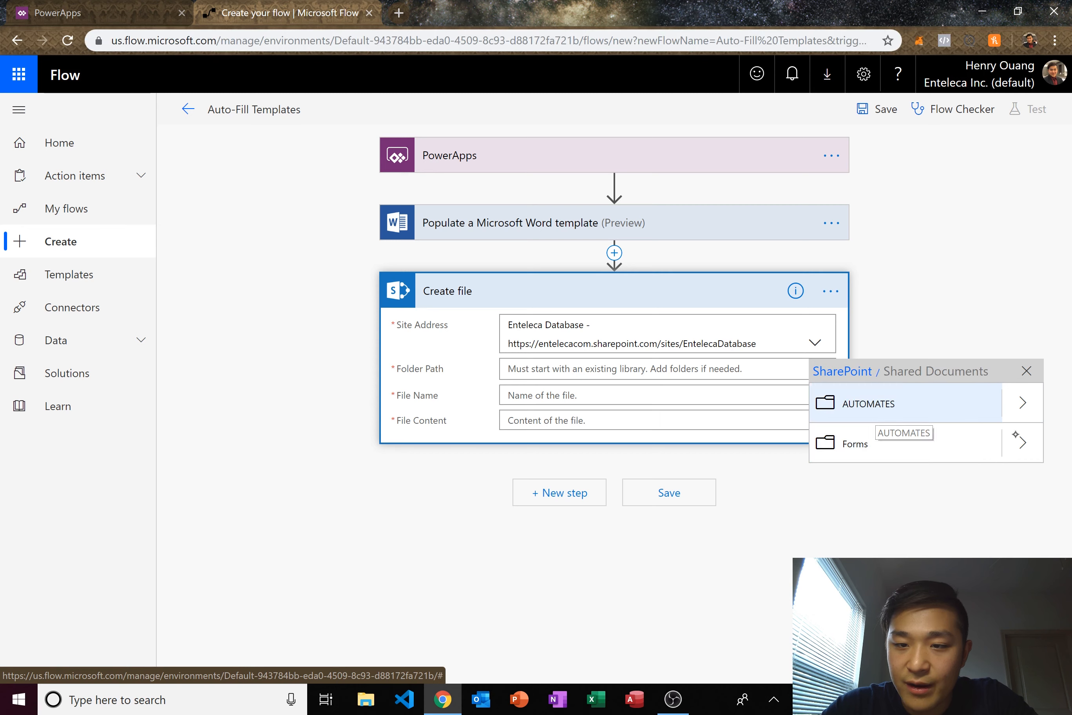
click(868, 404)
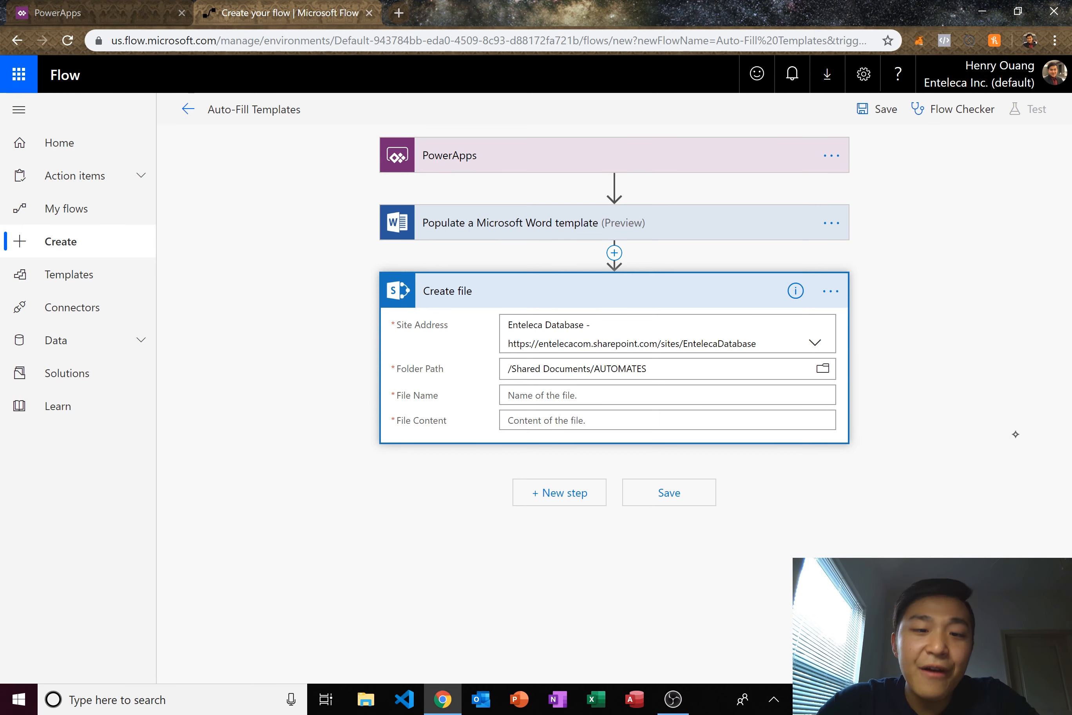
- Set File Name to the submitted Name plus 'Thank You Note', and File Content to the Word document
click(507, 397)
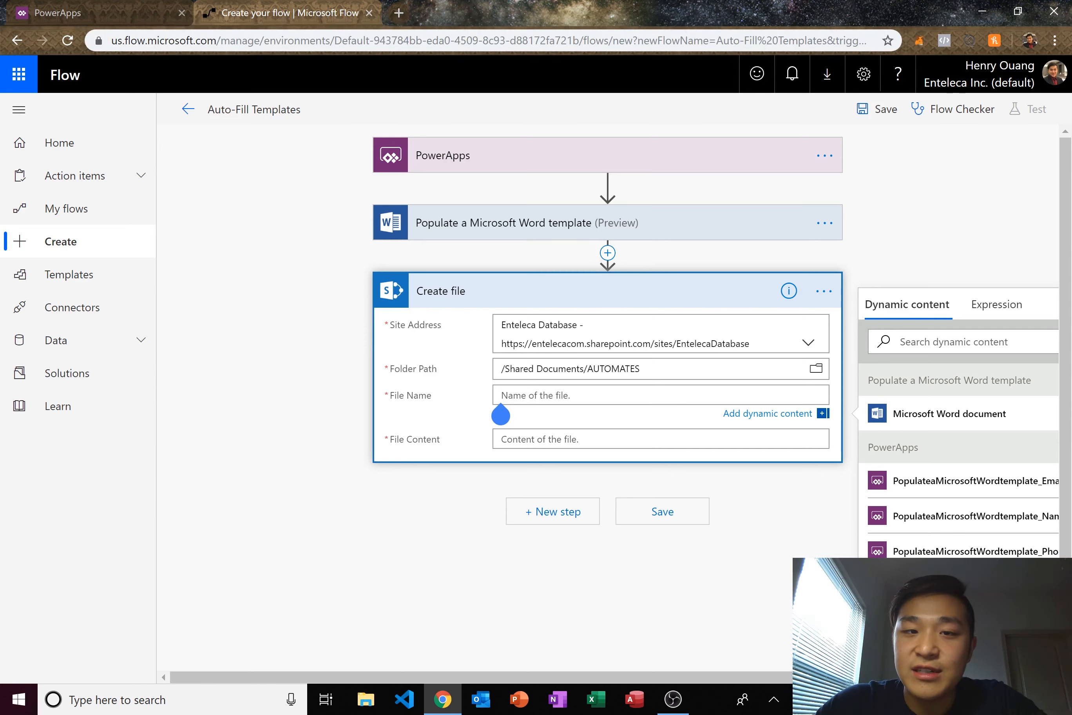
drag(1065, 342, 1065, 341)
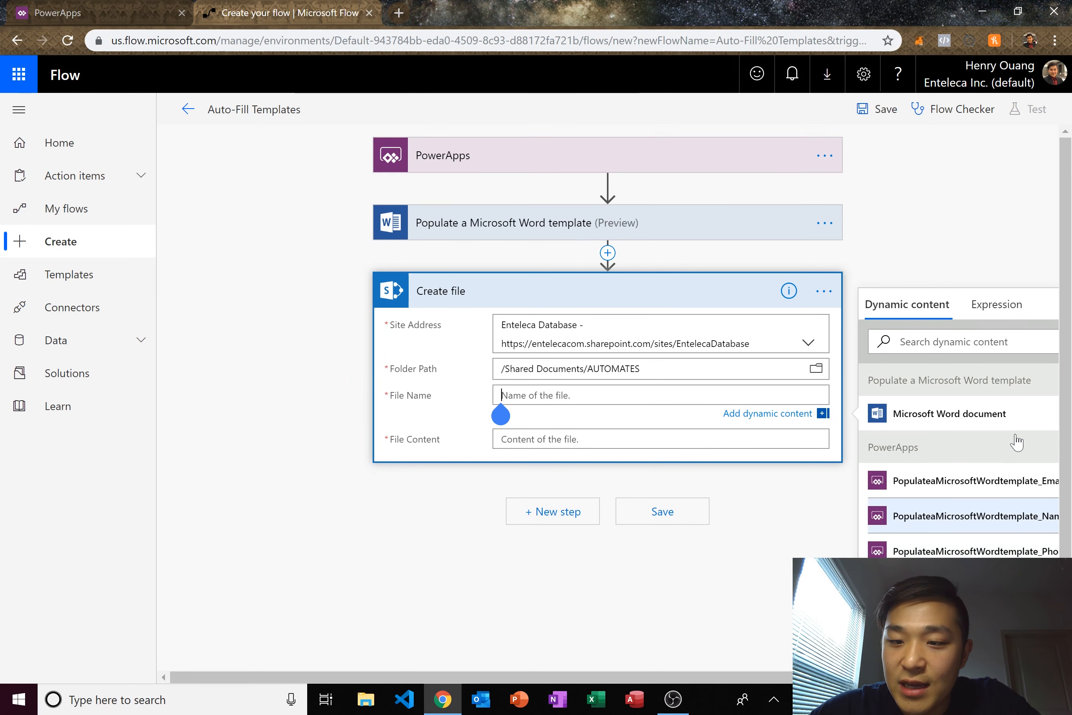
click(968, 515)
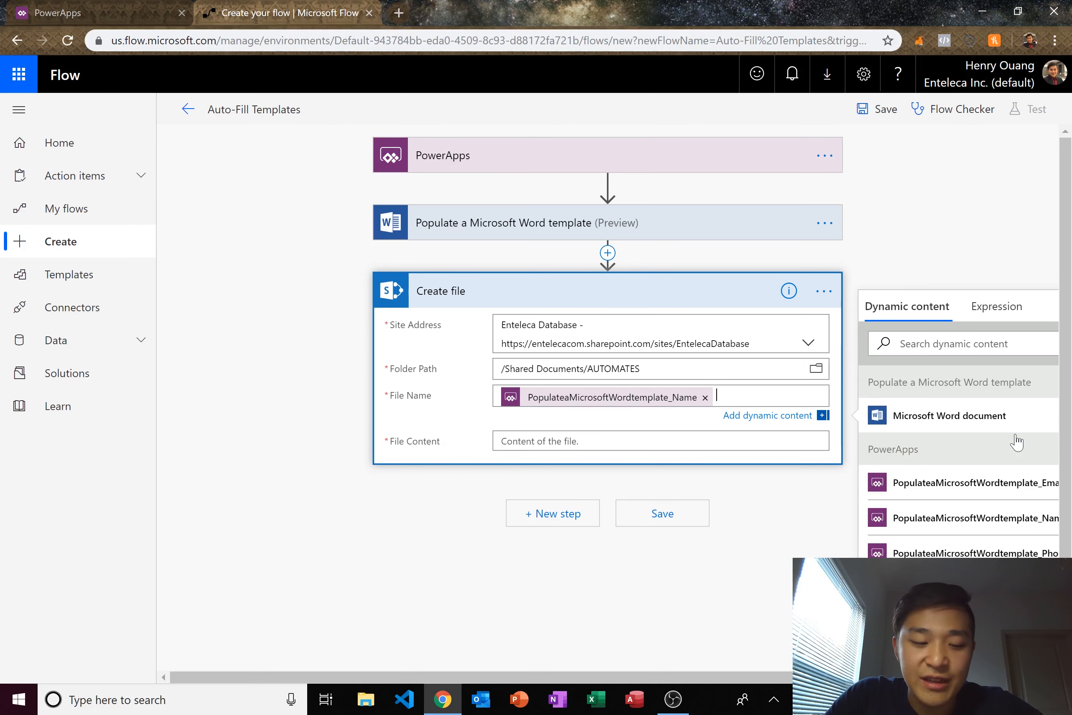
text(Thank)
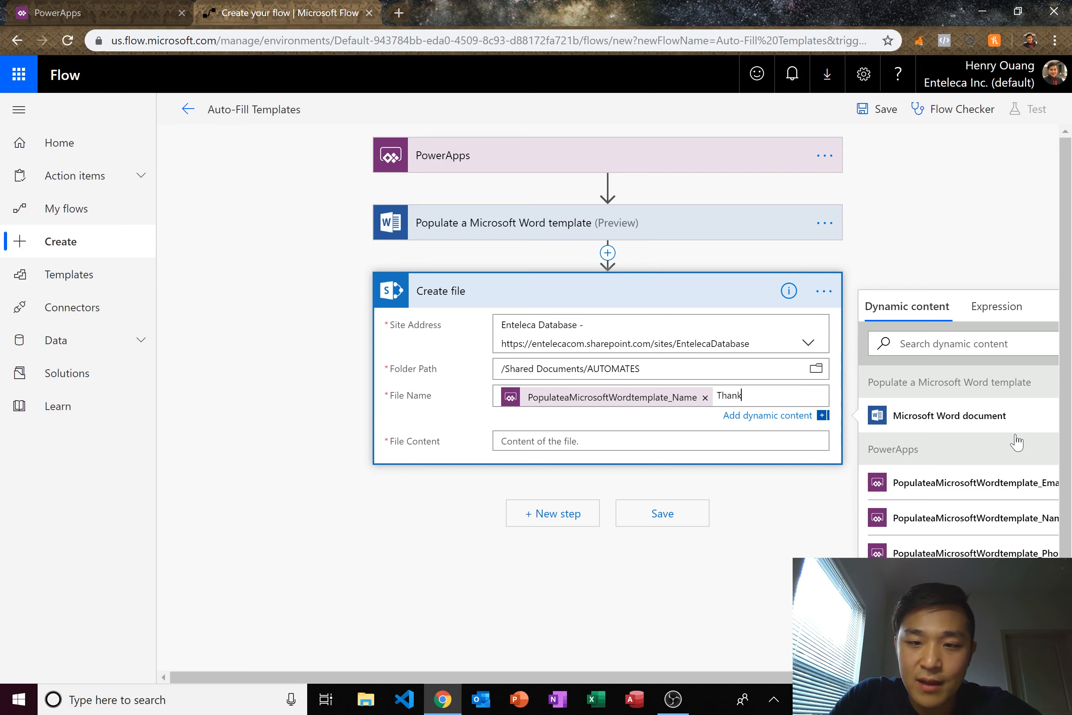
text( You Note)
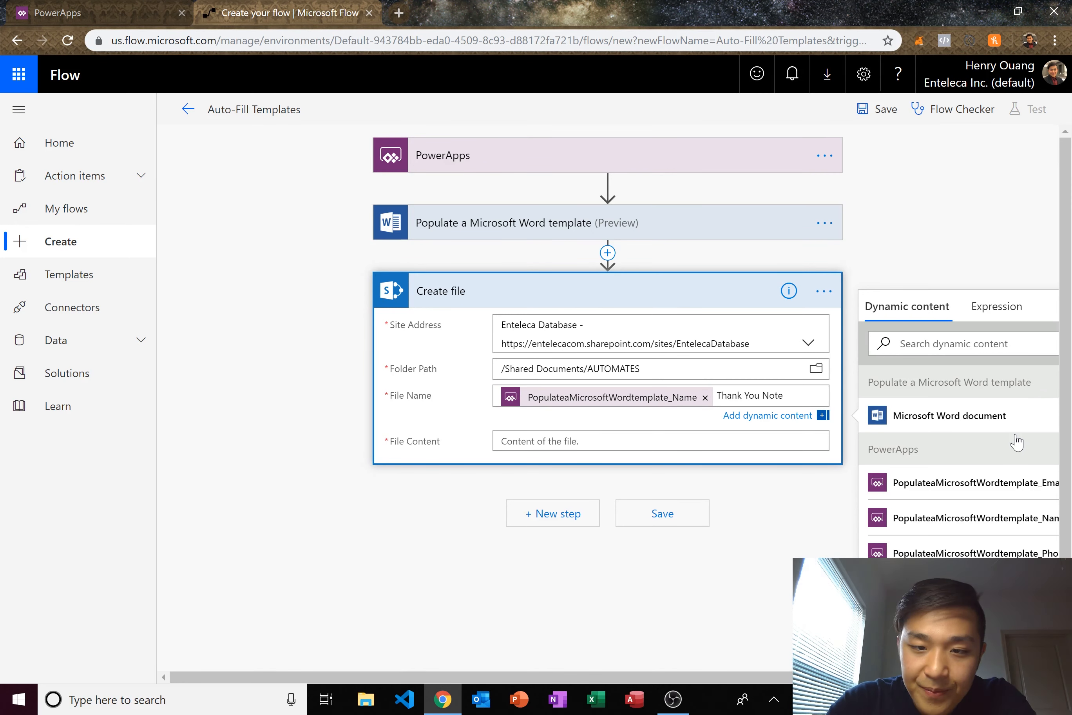
click(500, 441)
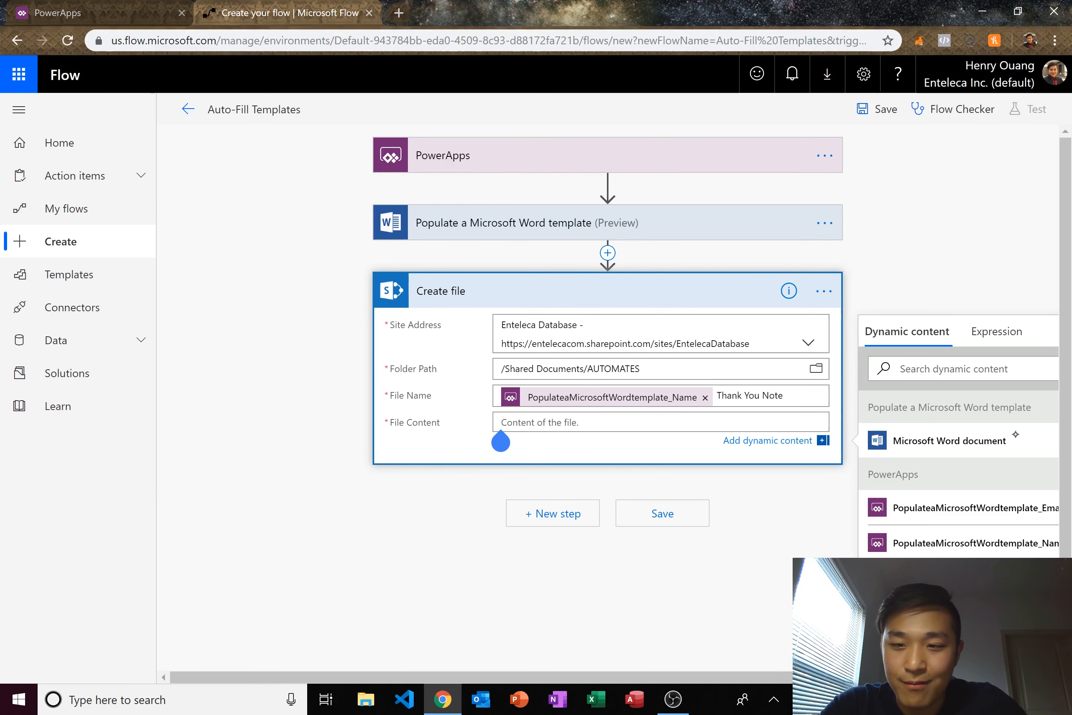
click(1014, 440)
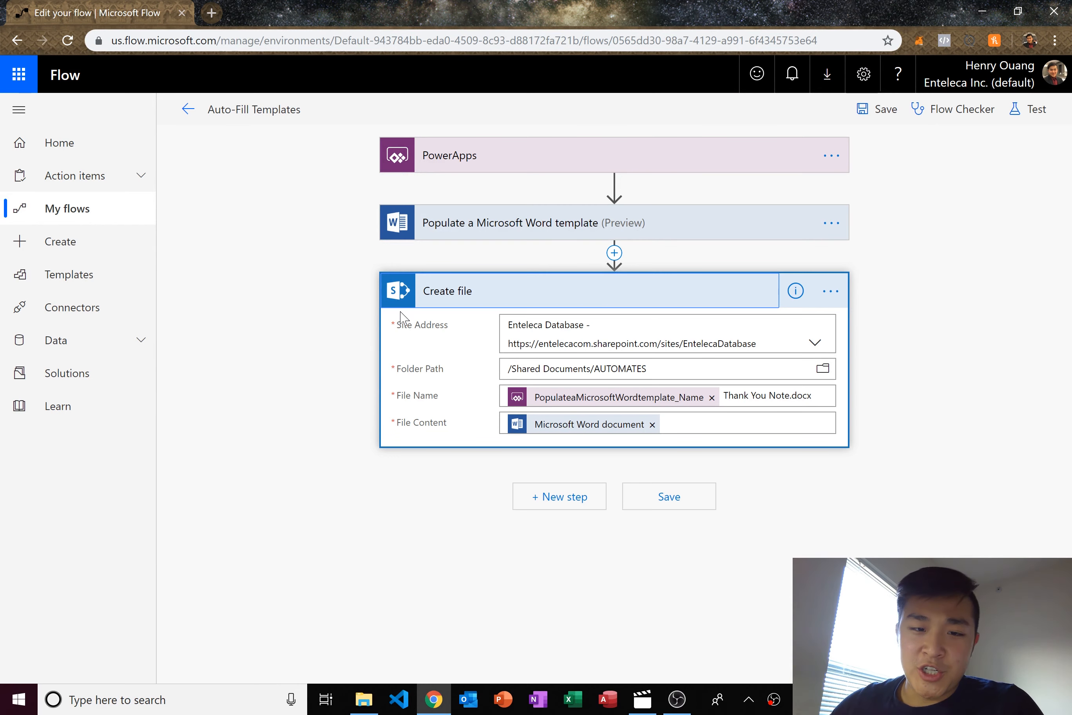
- Highlight the .docx extension in File Name, then close the Dynamic content panel
mouse_move(796, 395)
mouse_down()
mouse_move(806, 396)
mouse_move(785, 396)
mouse_up()
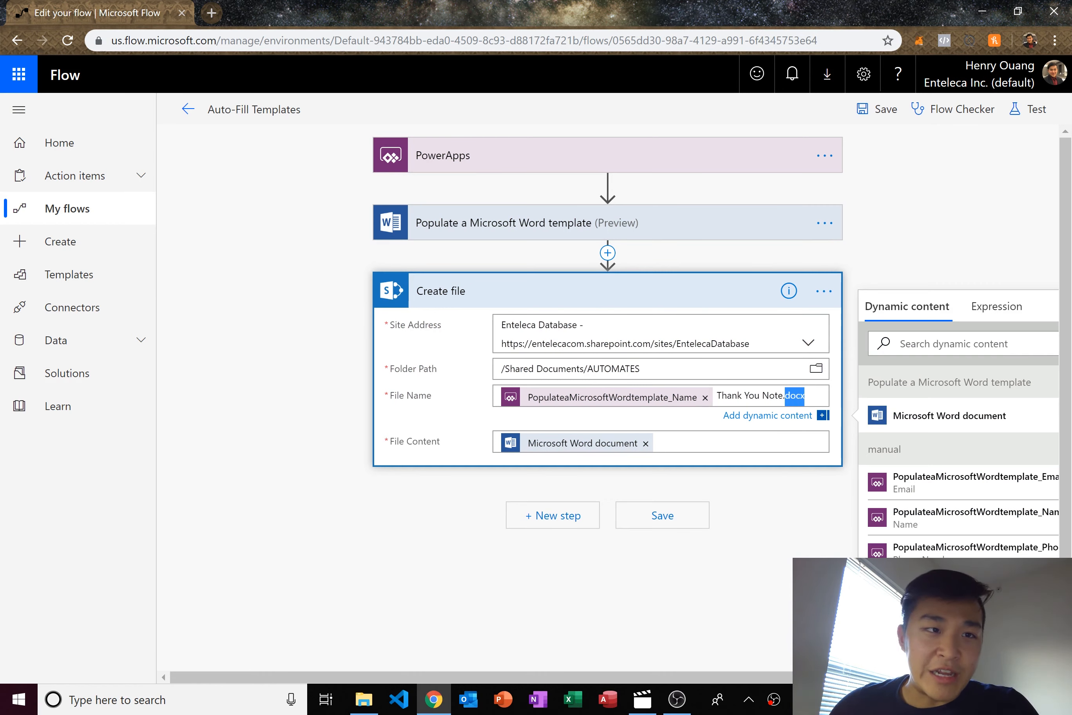
click(783, 395)
drag(783, 395, 805, 396)
click(805, 394)
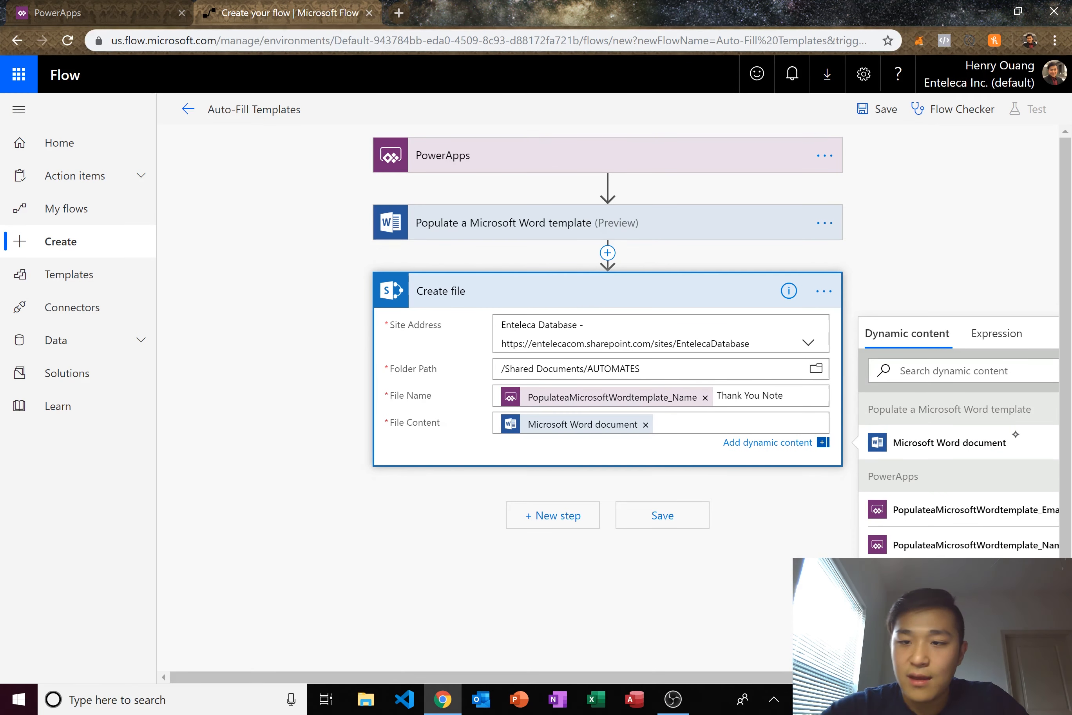
click(1015, 433)
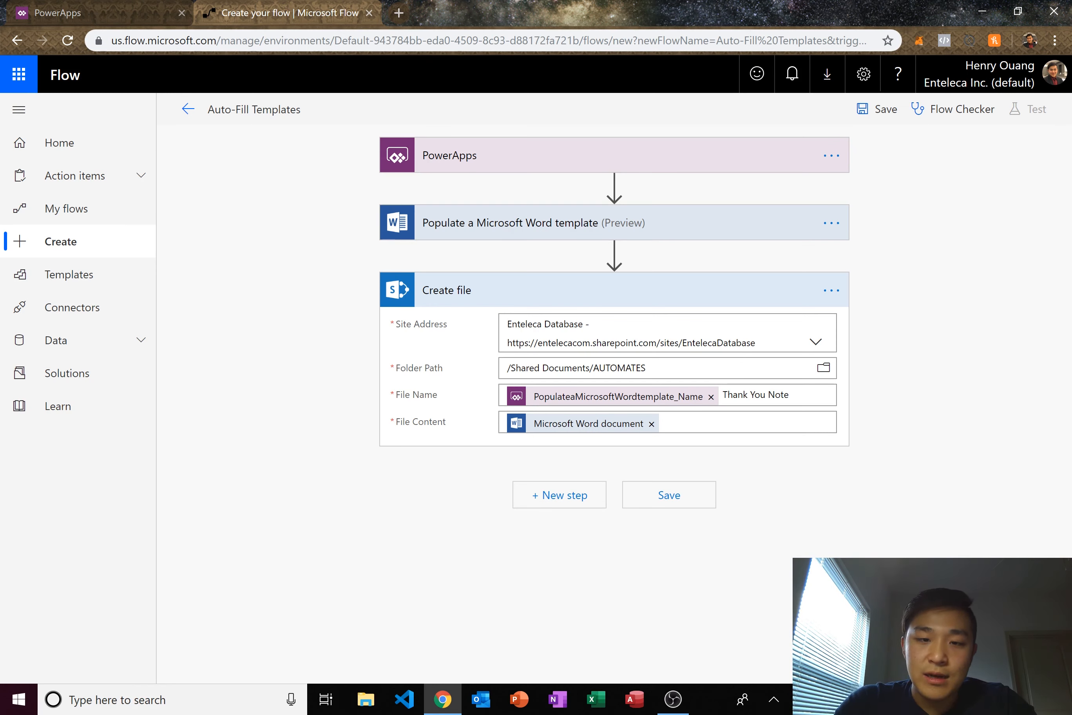
click(1016, 442)
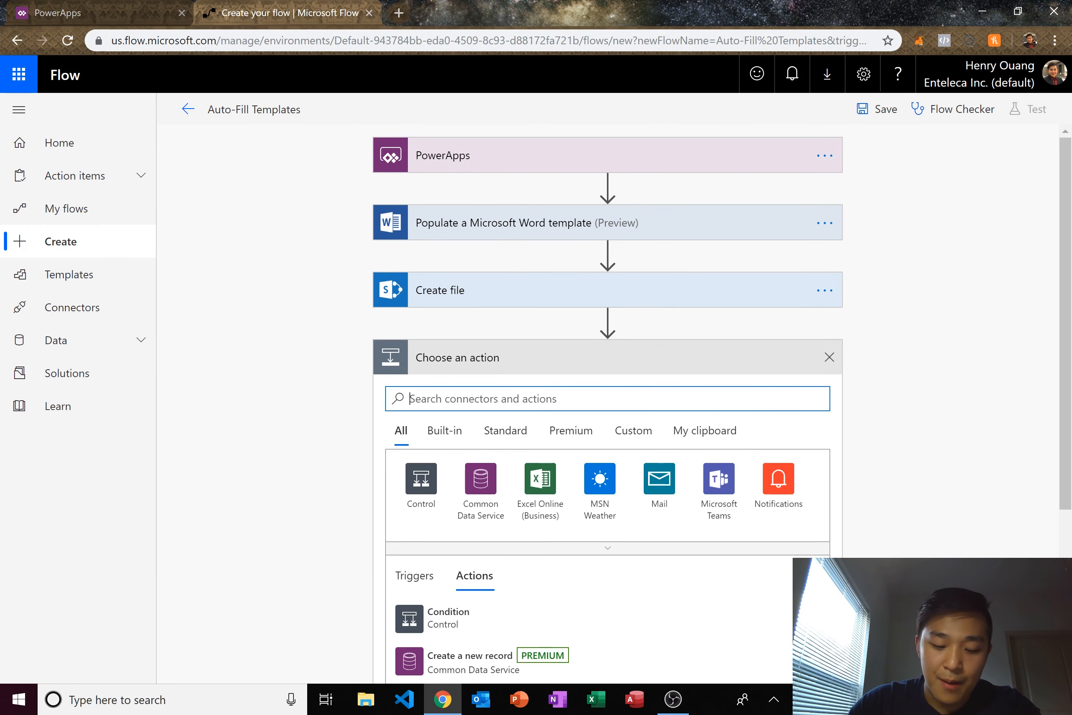
text(popuk)
key(BackSpace)
text(late)
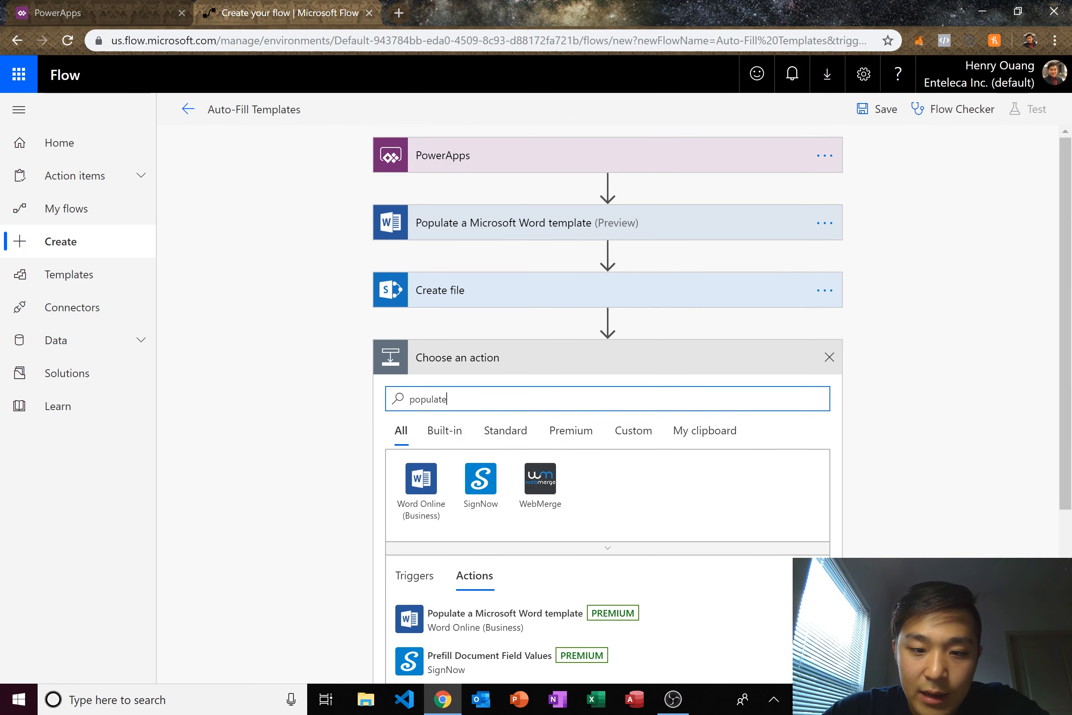
key(Down)
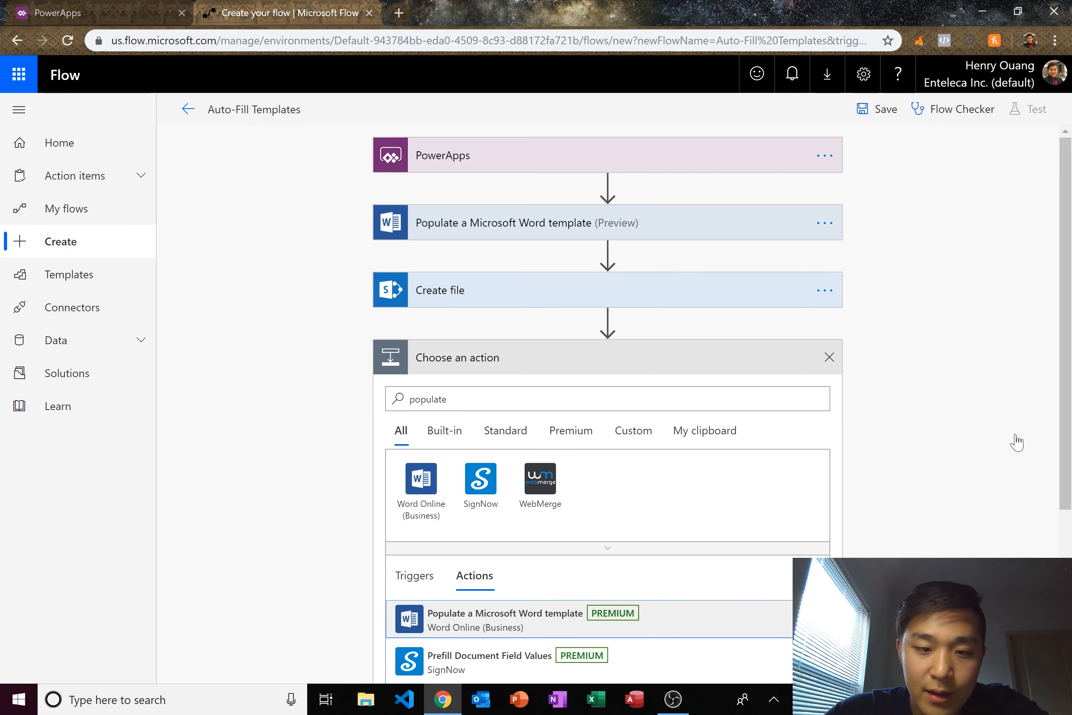
key(Return)
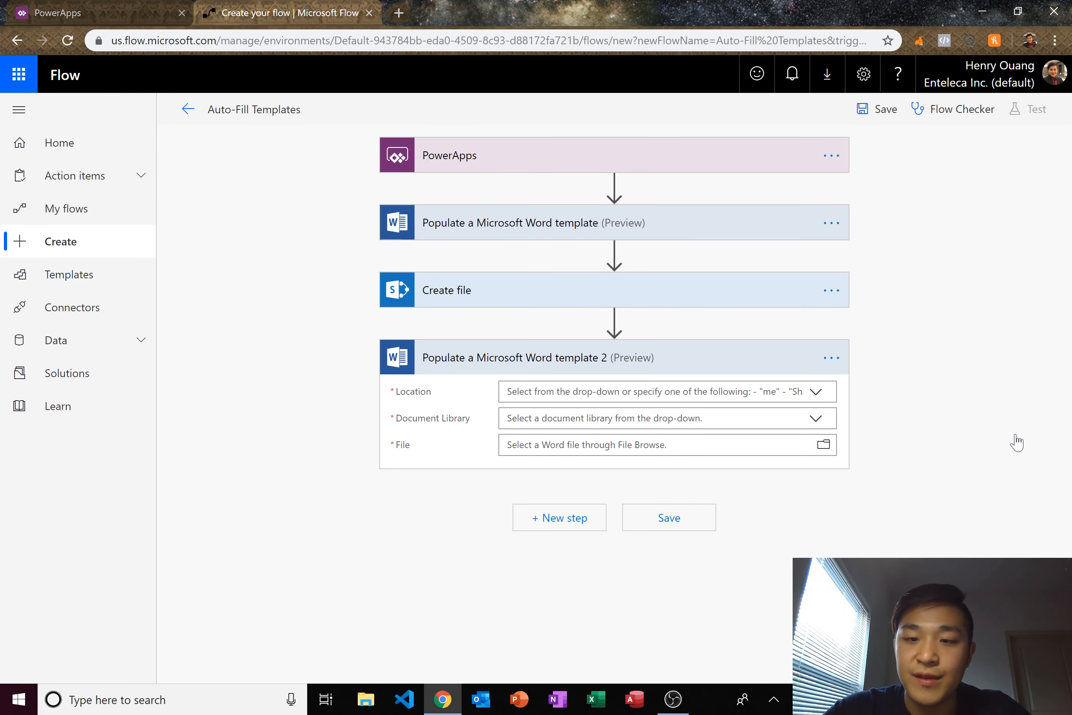
click(831, 358)
click(894, 505)
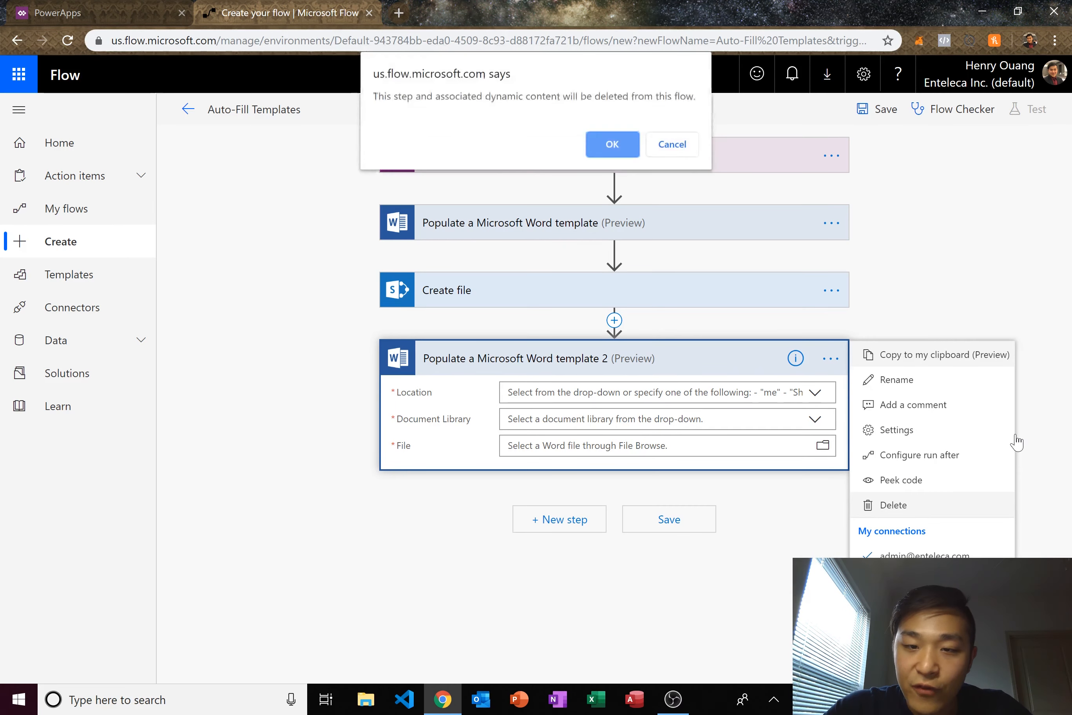
key(Return)
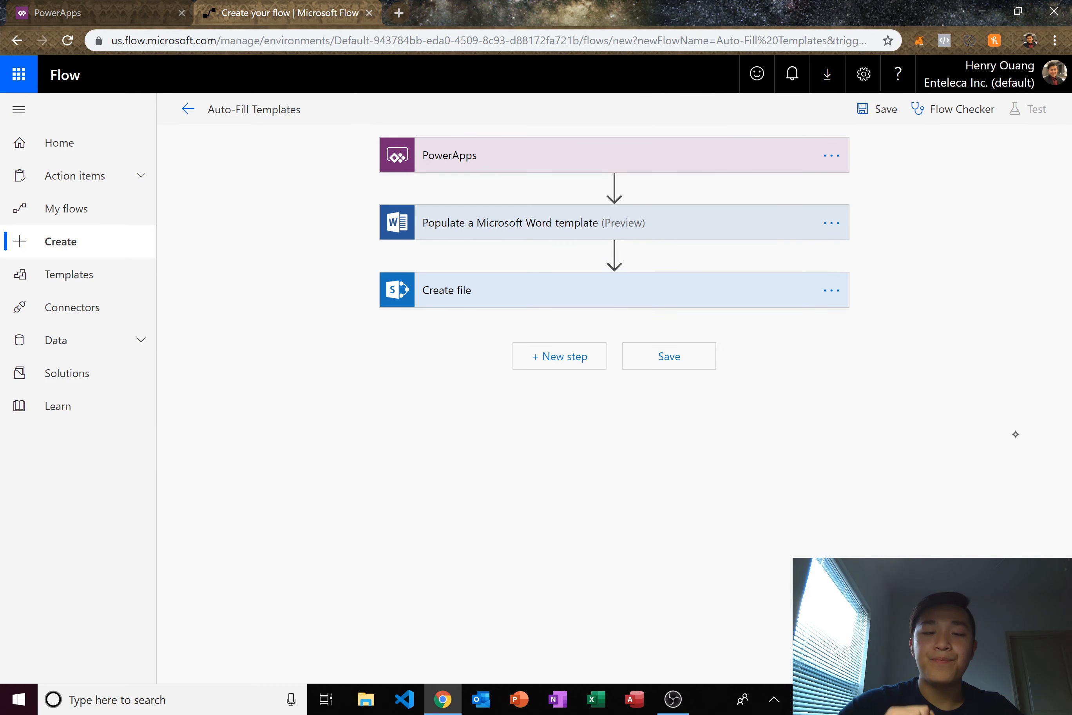
- Save the Auto-Fill Templates flow with Ctrl+S and close its editor tab
key(ctrl+s)
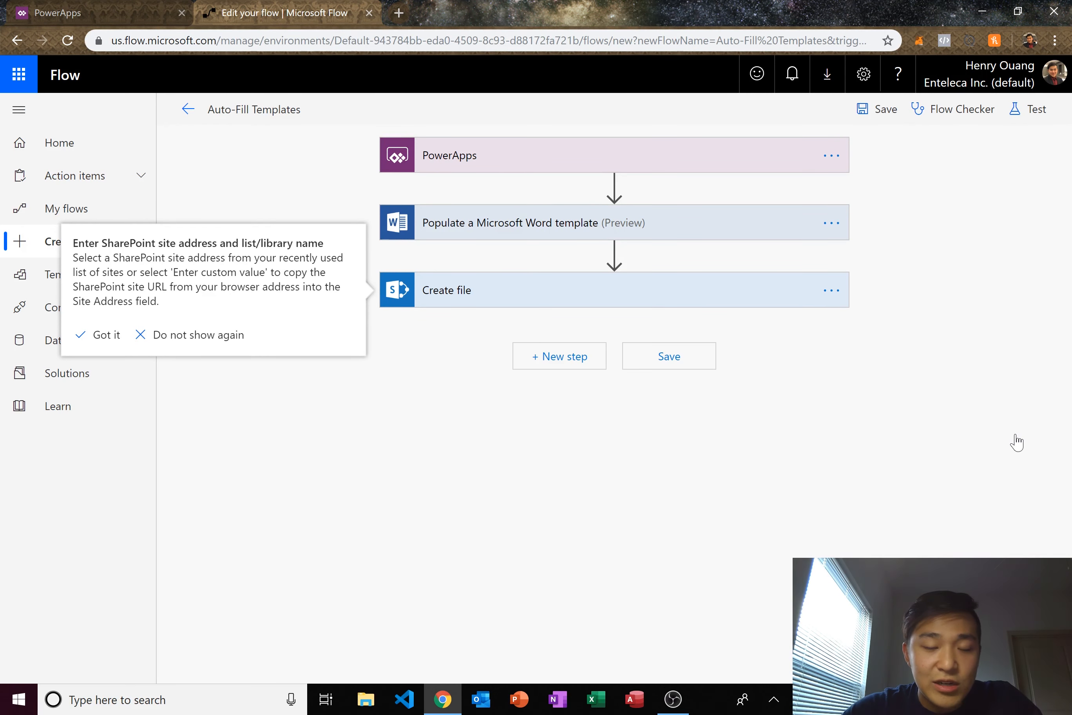
key(ctrl+w)
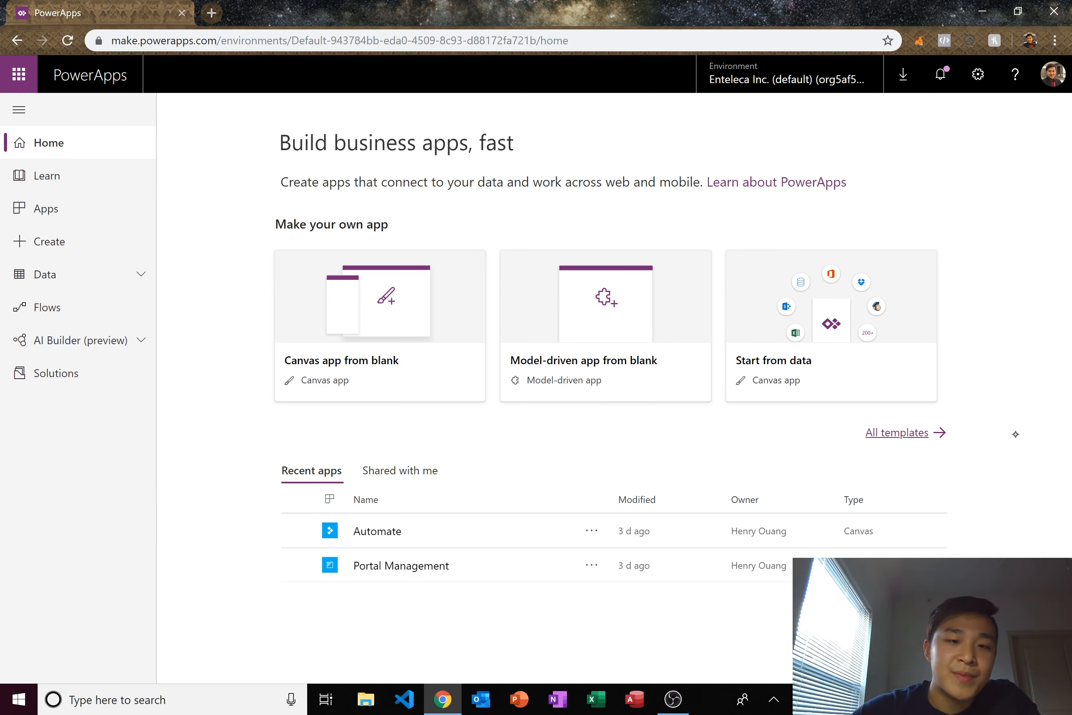
- Create a blank tablet canvas app named 'Auto-Fill TEmplate App'
click(380, 359)
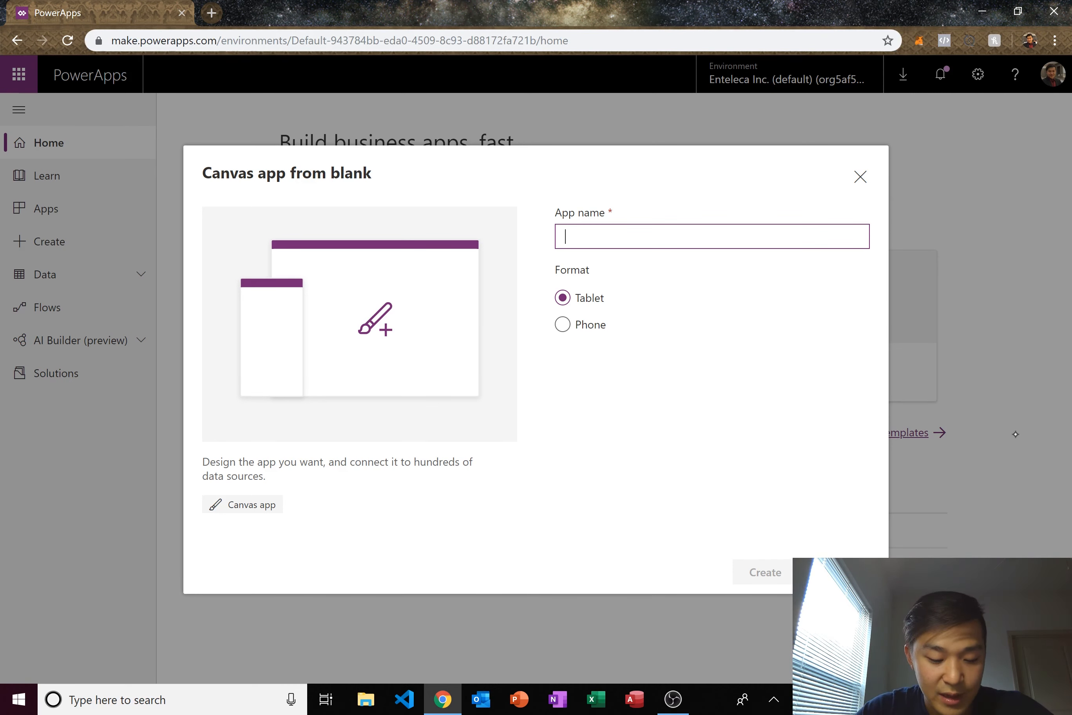
text(Auto-Fill TEm)
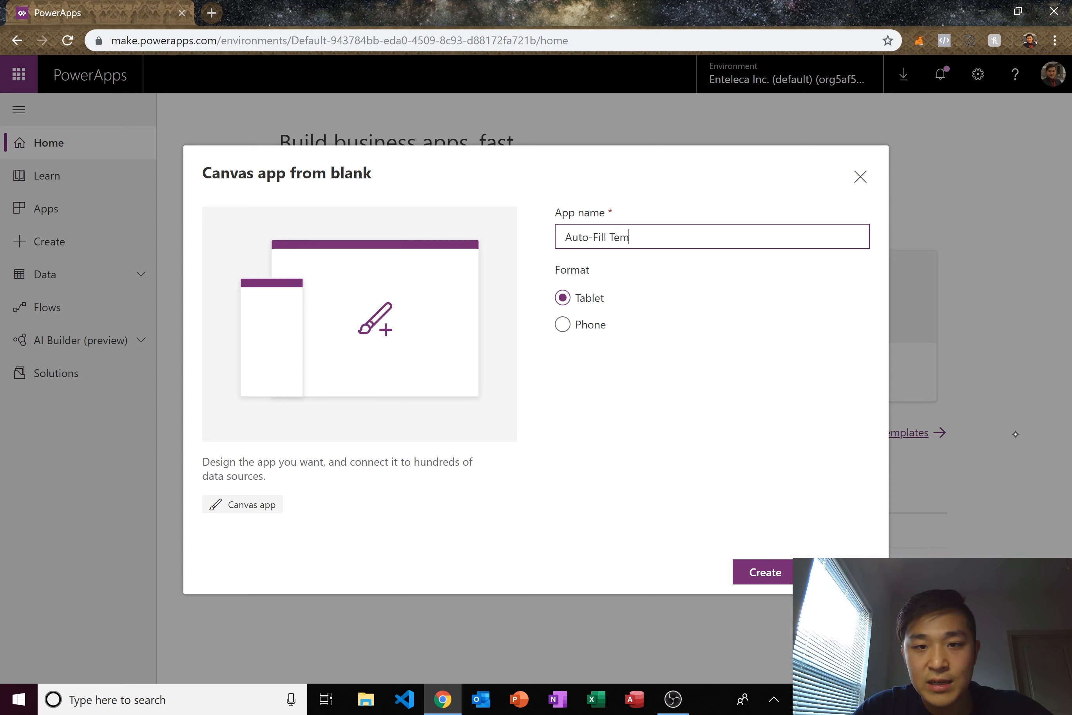
text(plate App)
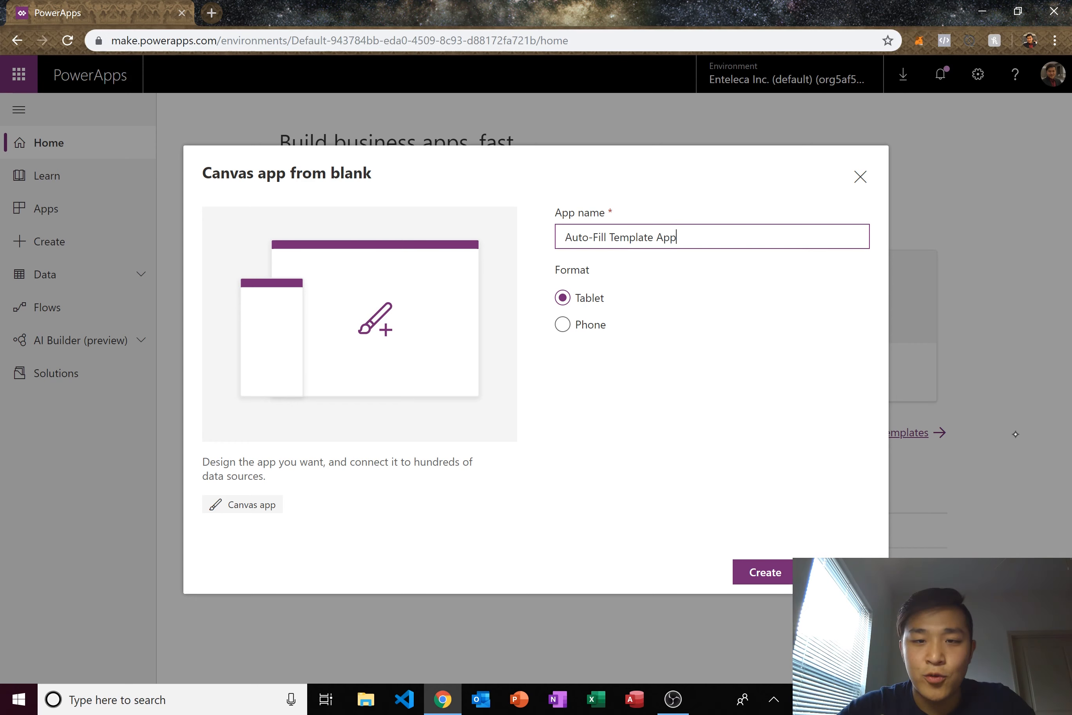
key(Return)
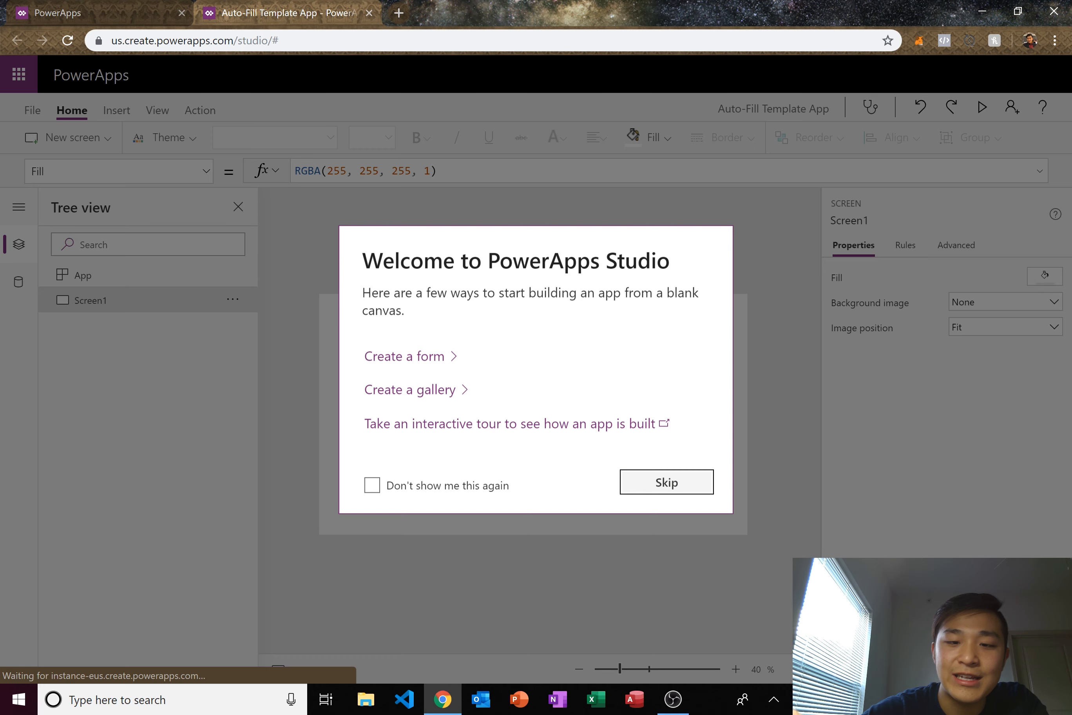
- Set Screen1's background to the pale blue-grey RGBA(241, 244, 249, 1)
key(Return)
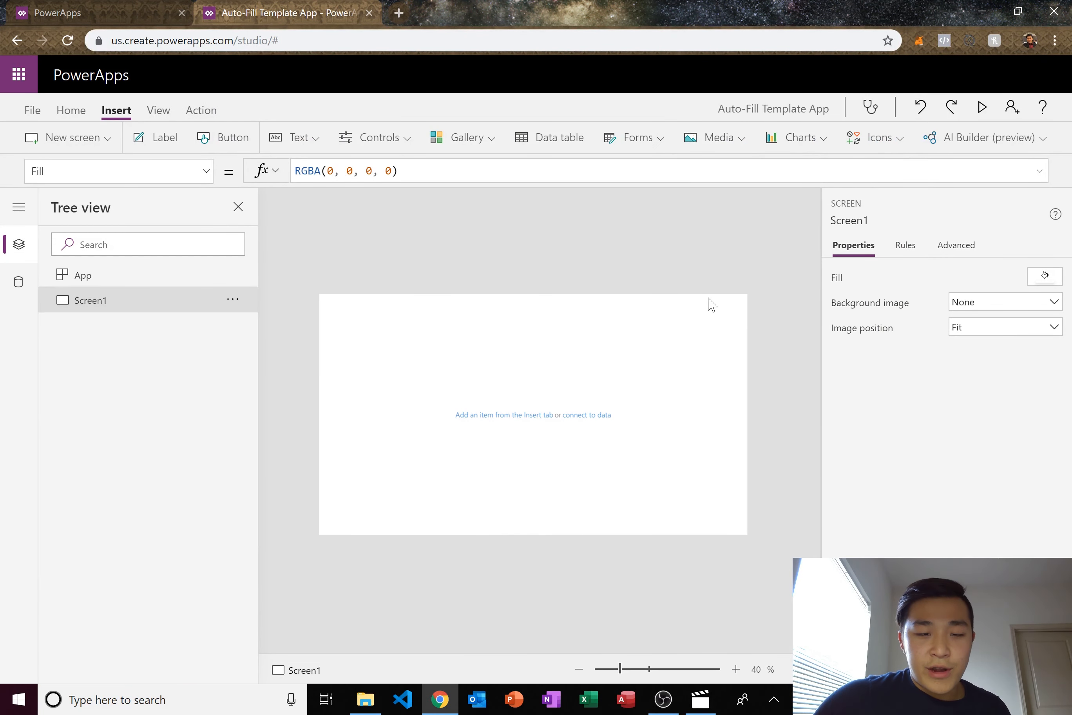
click(1044, 277)
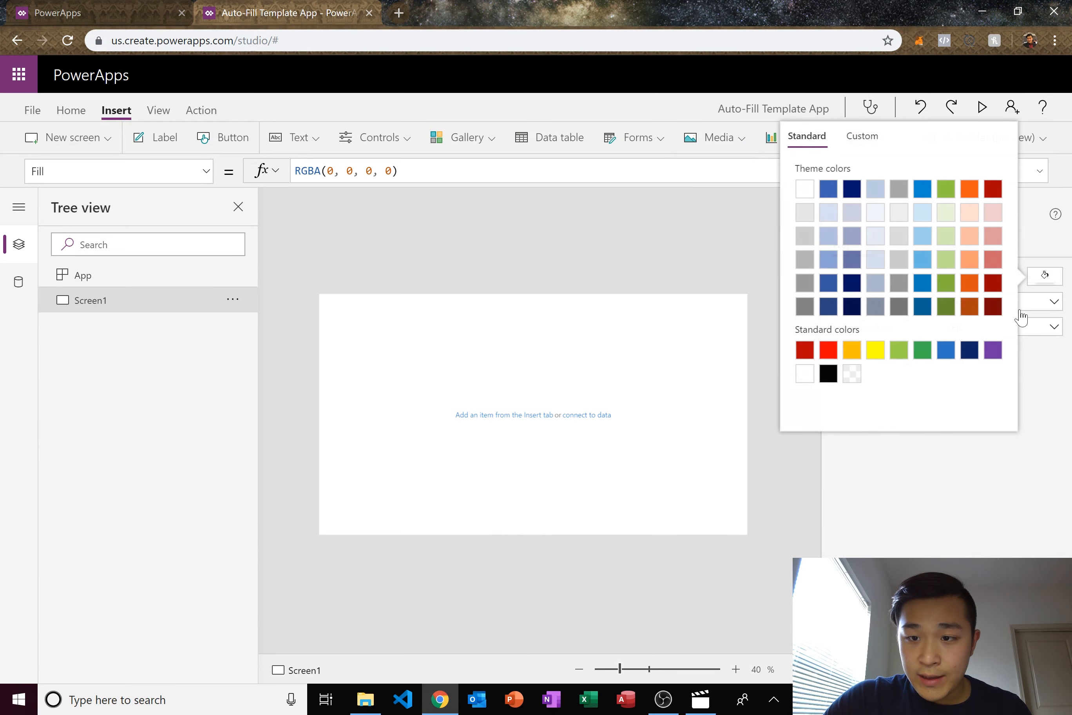
click(970, 212)
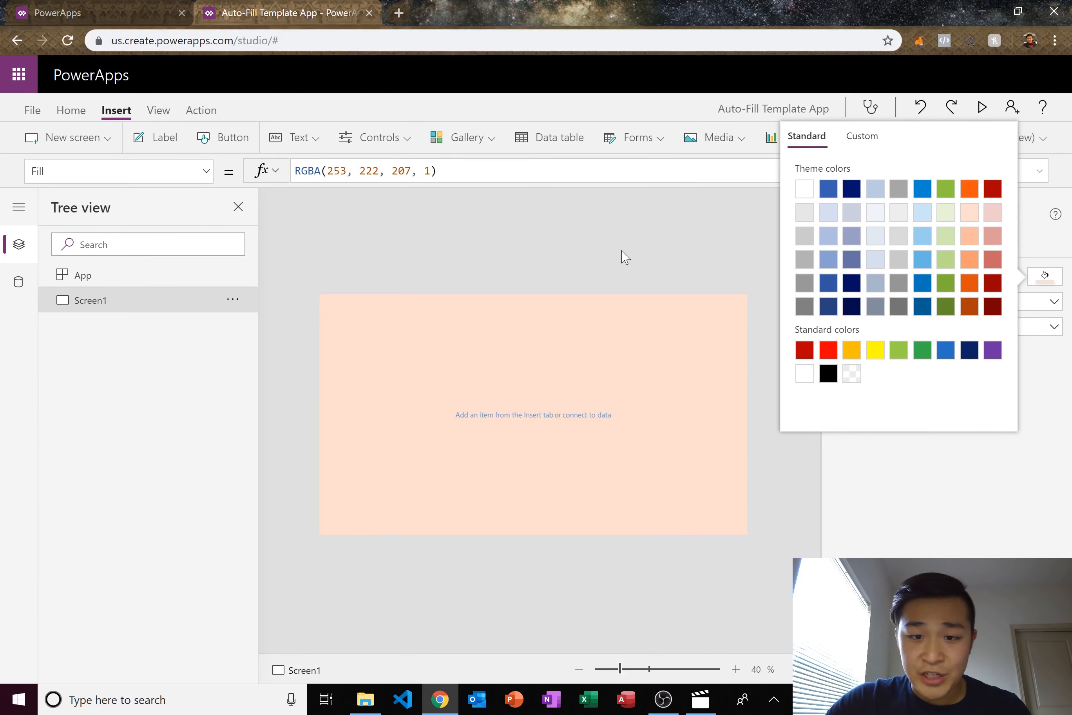
click(624, 255)
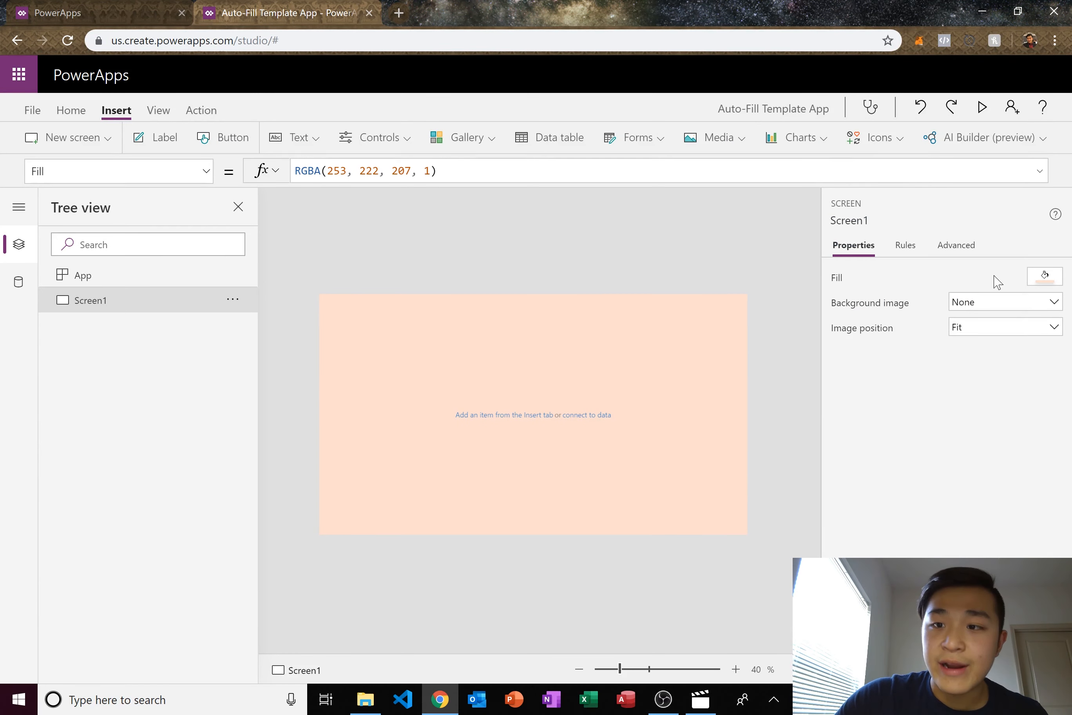
click(1044, 277)
click(917, 211)
click(668, 243)
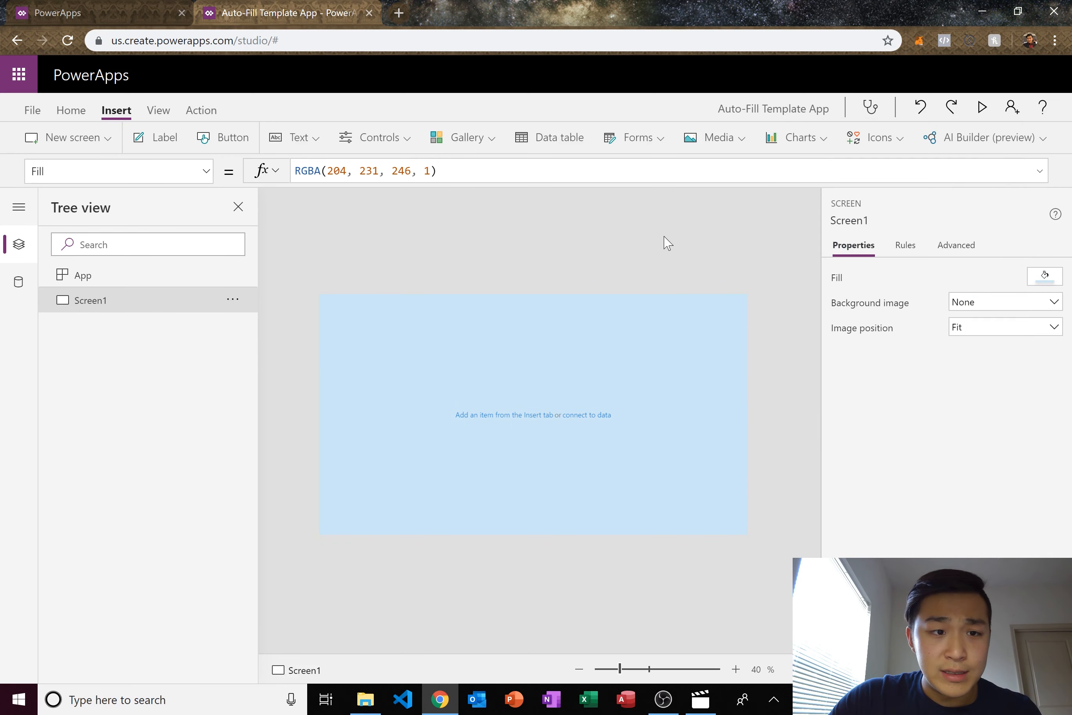
click(1034, 274)
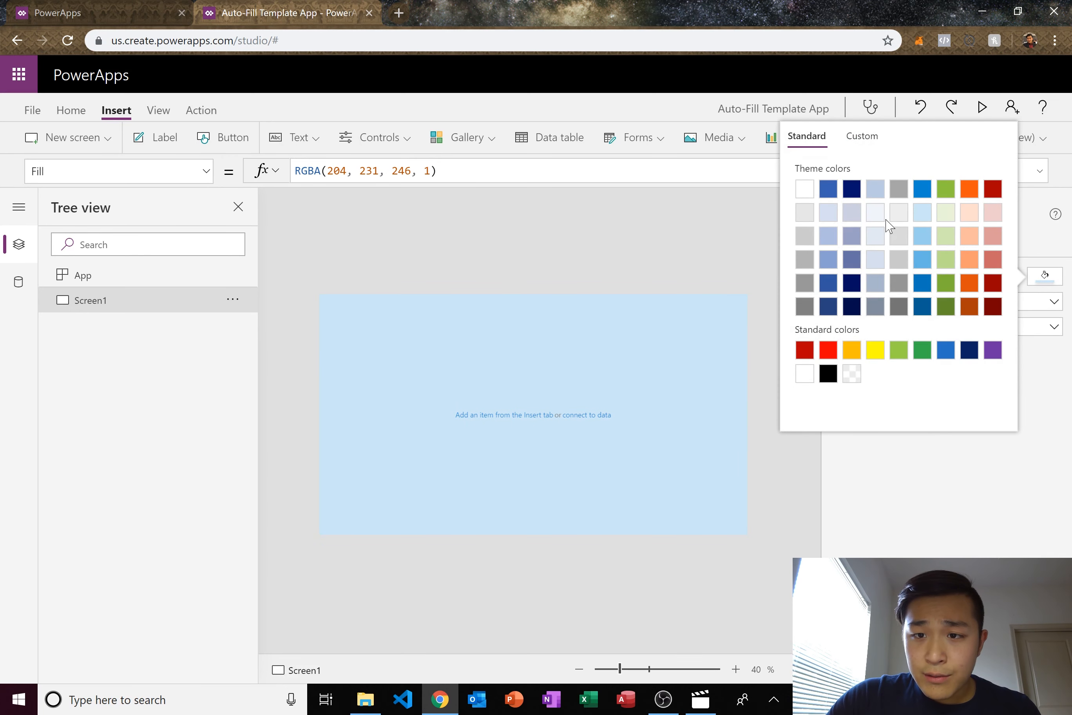
click(875, 212)
click(579, 273)
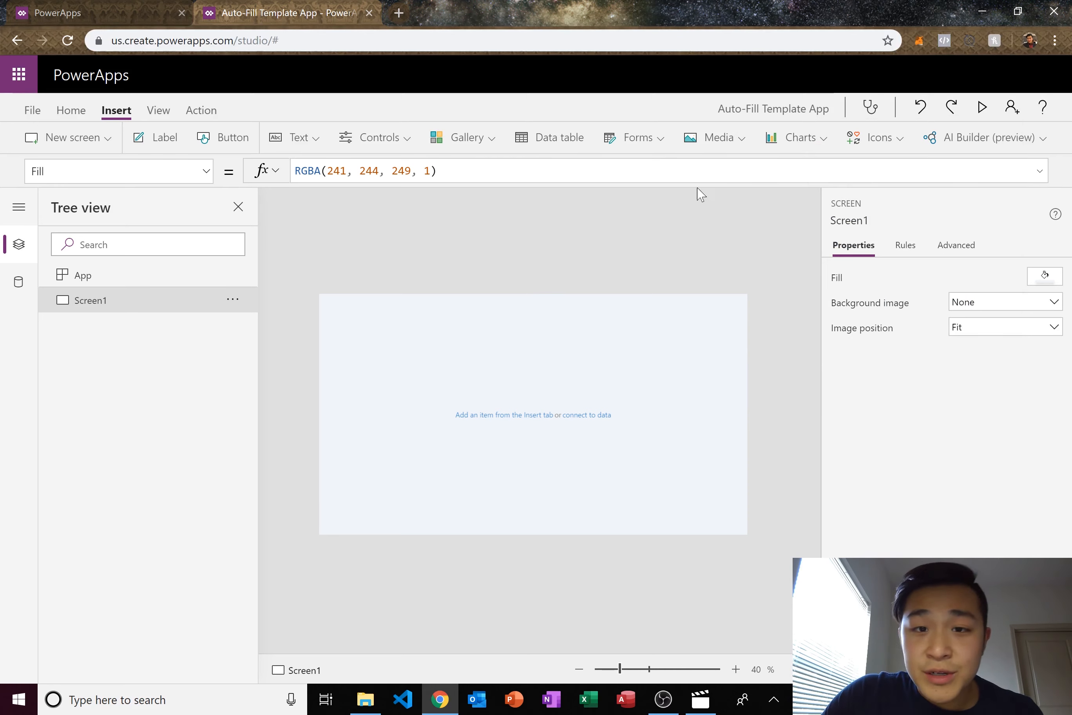
- Insert an image showing the Enteleca logo at top-left, sized about 224 by 240
click(713, 138)
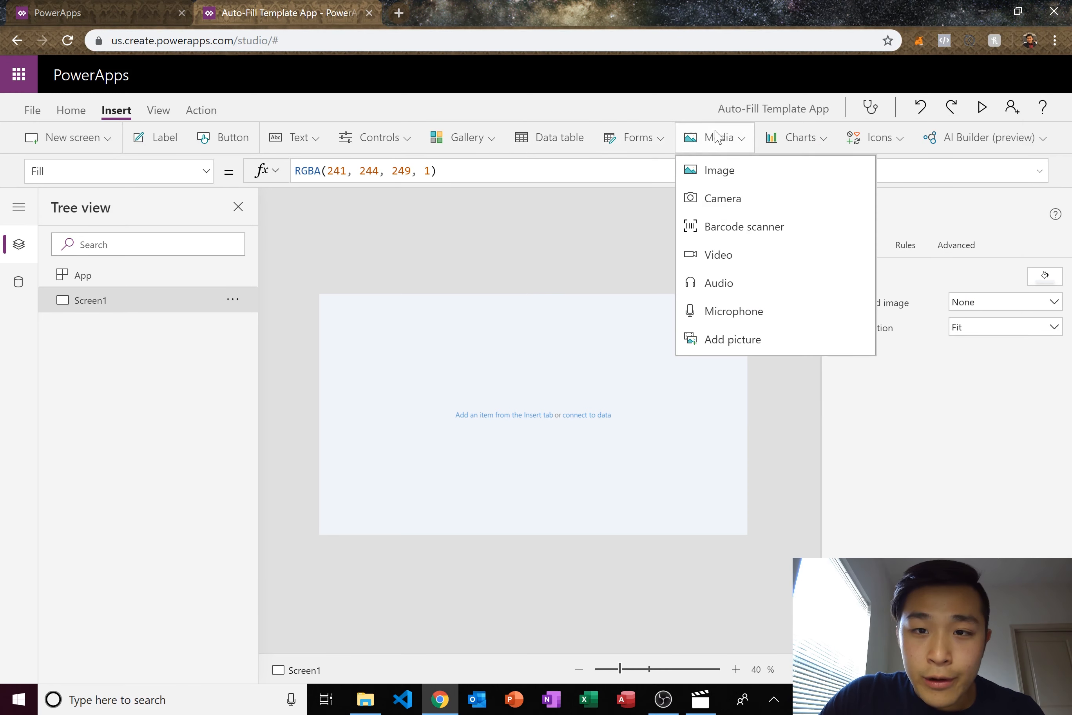
click(721, 175)
drag(369, 341, 394, 354)
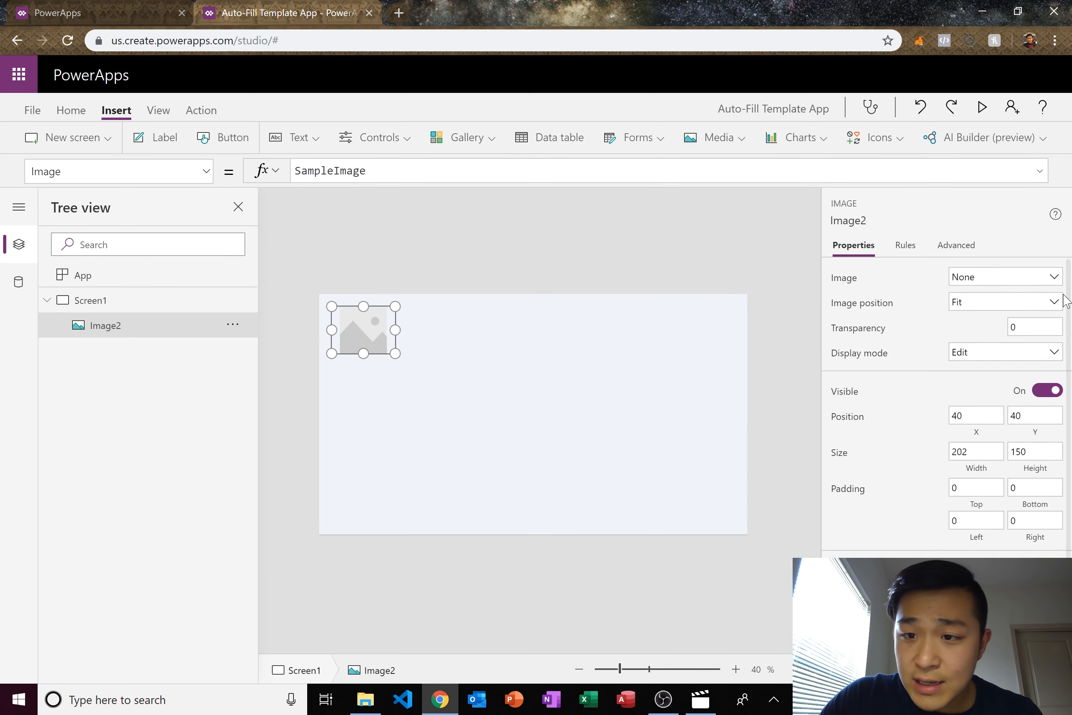
click(1033, 279)
click(1017, 337)
click(395, 331)
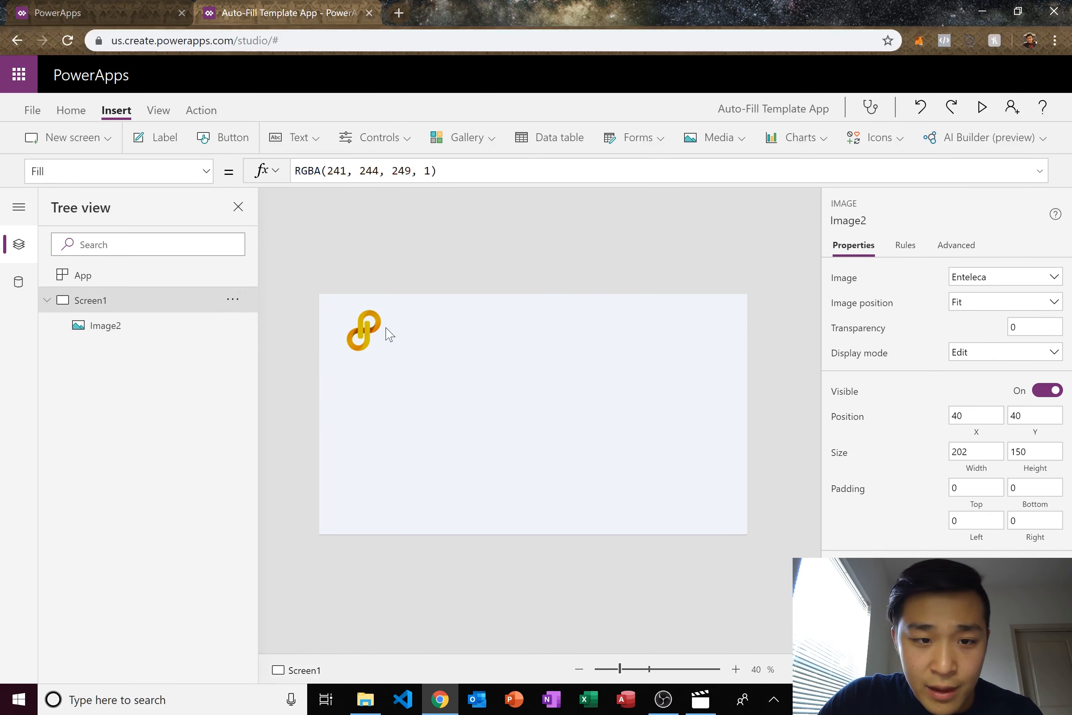
click(395, 330)
drag(398, 359, 403, 382)
click(417, 276)
drag(393, 316, 396, 315)
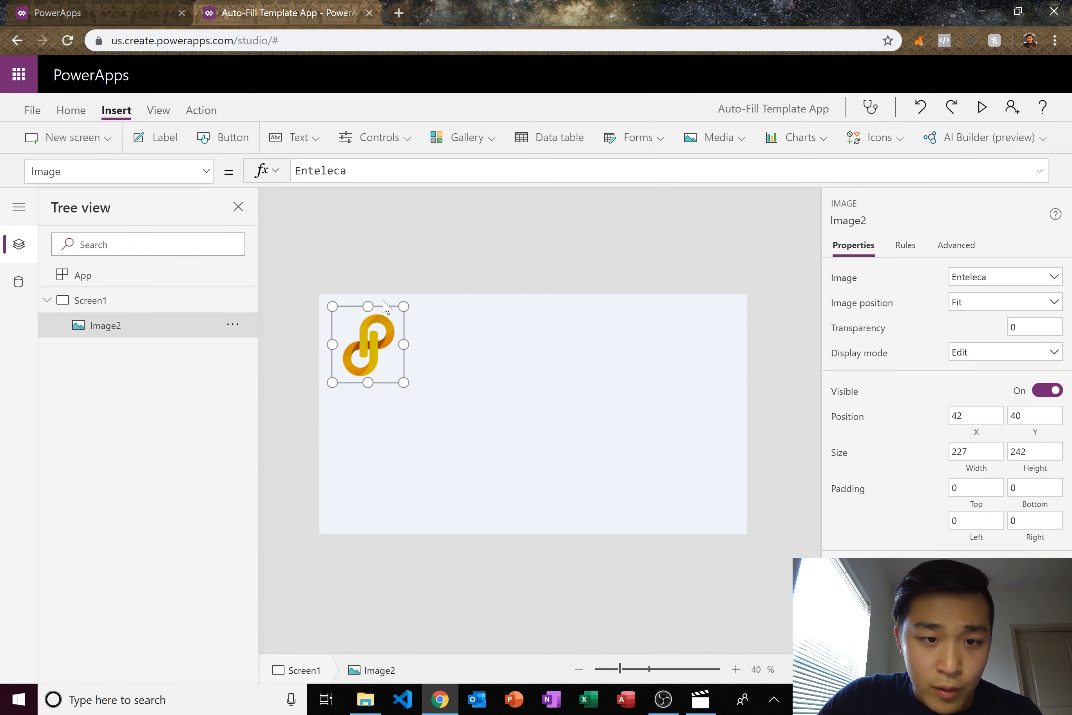
click(415, 269)
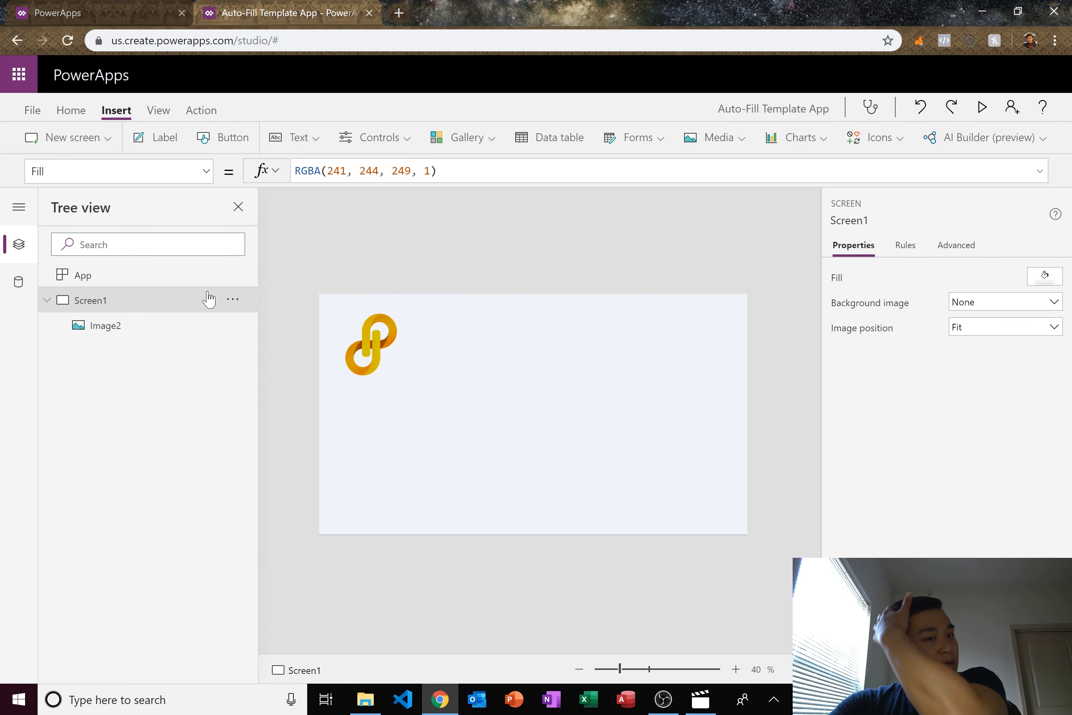
- Rename Screen1 to Welcome
double_click(90, 300)
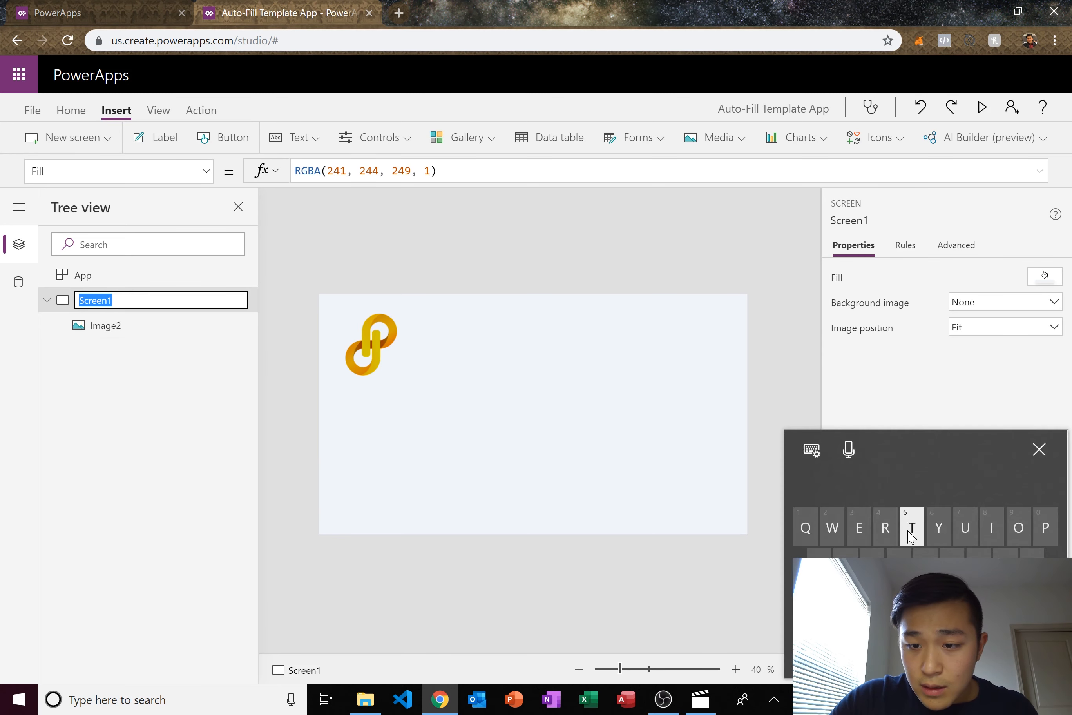
text(Welcome)
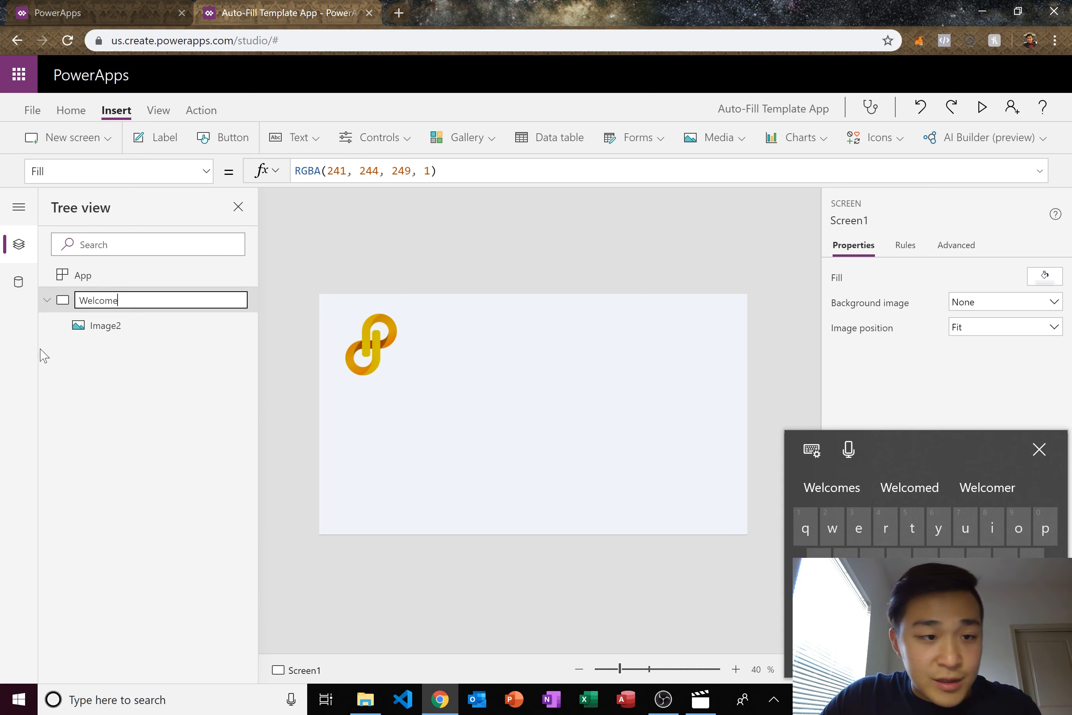
click(151, 357)
click(107, 331)
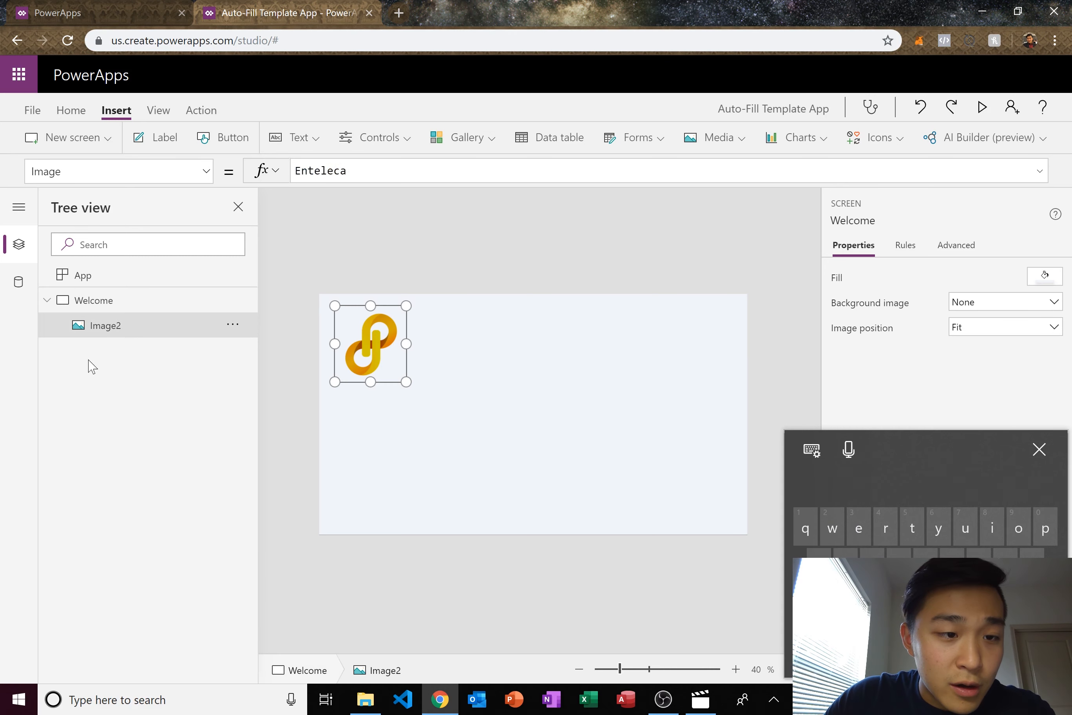
- Rename Image2 to Logo and insert a new button on the screen
right_click(108, 331)
click(147, 420)
text(Logo)
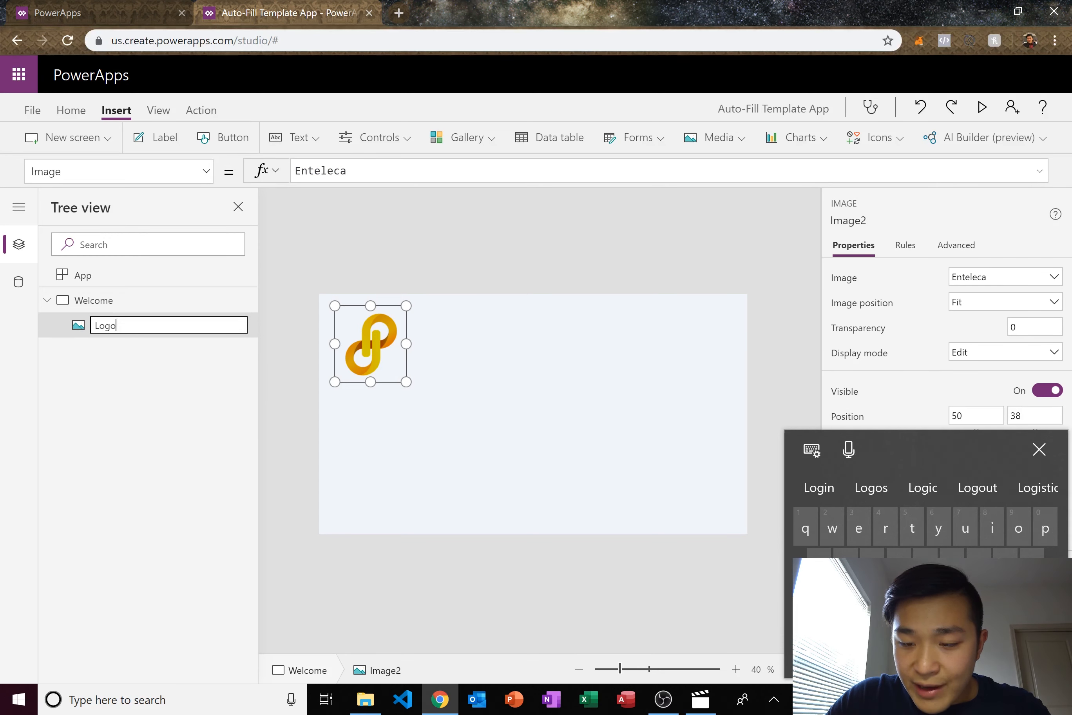
click(441, 617)
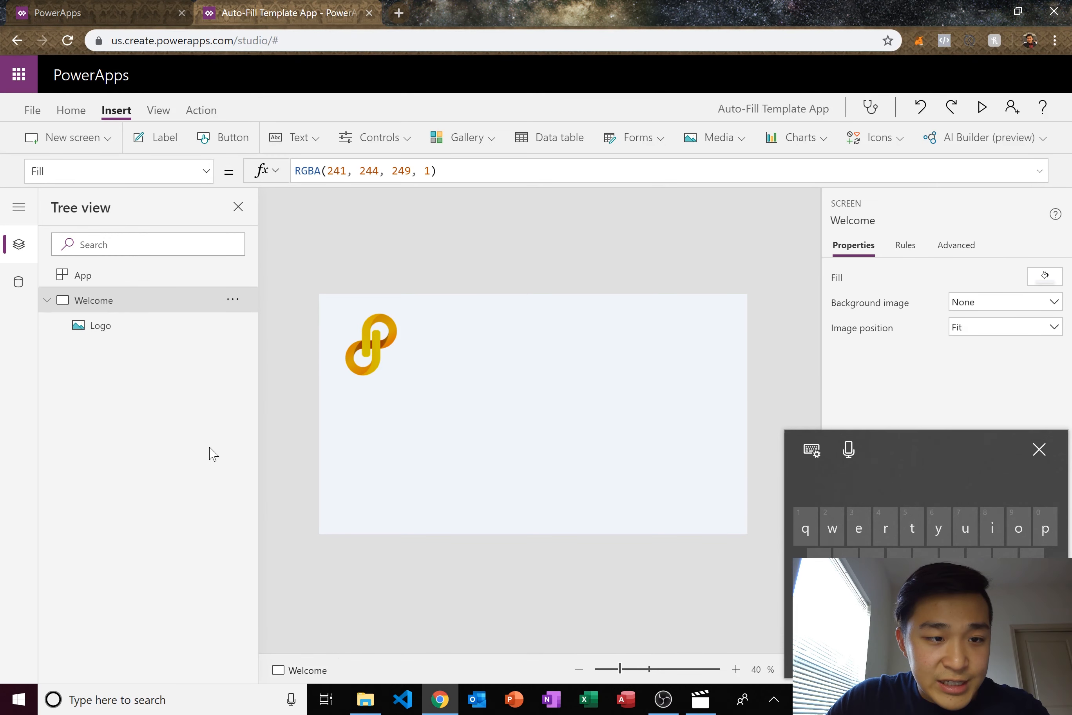
click(141, 332)
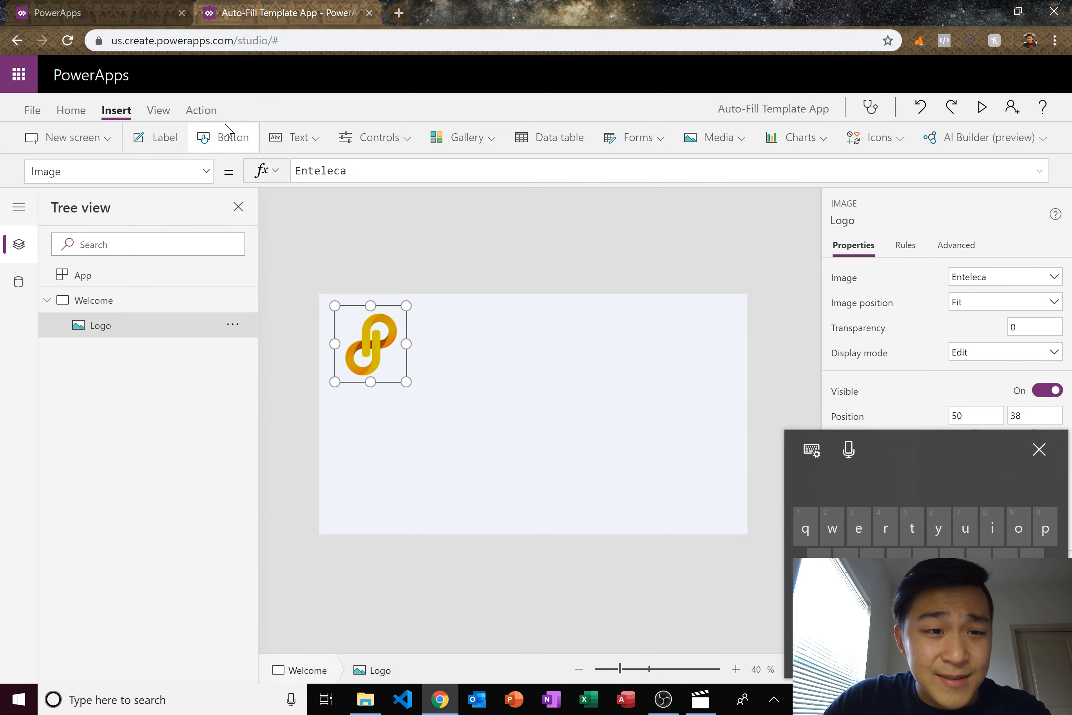
click(229, 138)
- Label the button Generate and move it toward the centre of the Welcome screen
drag(424, 320, 496, 358)
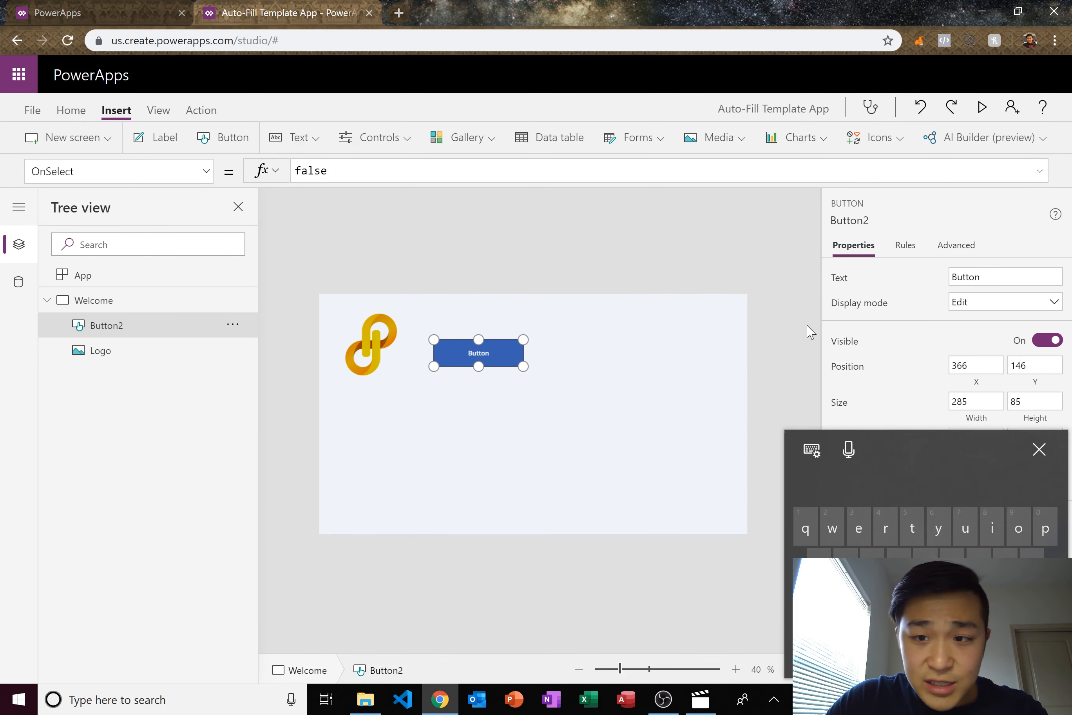
click(957, 279)
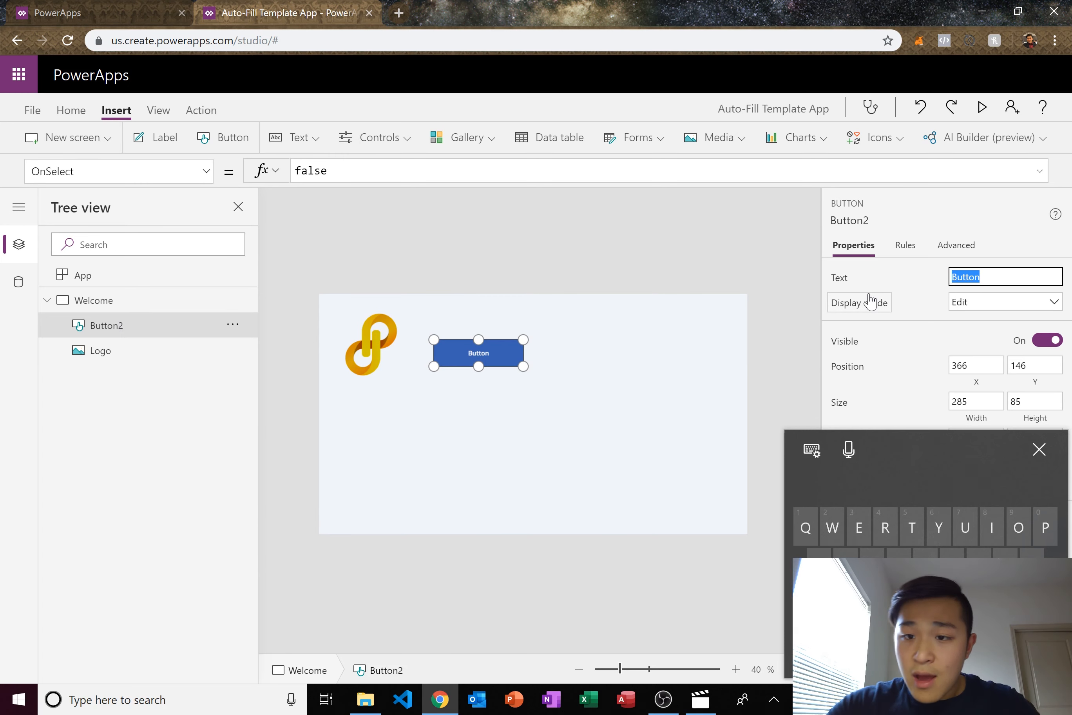
text(Ge)
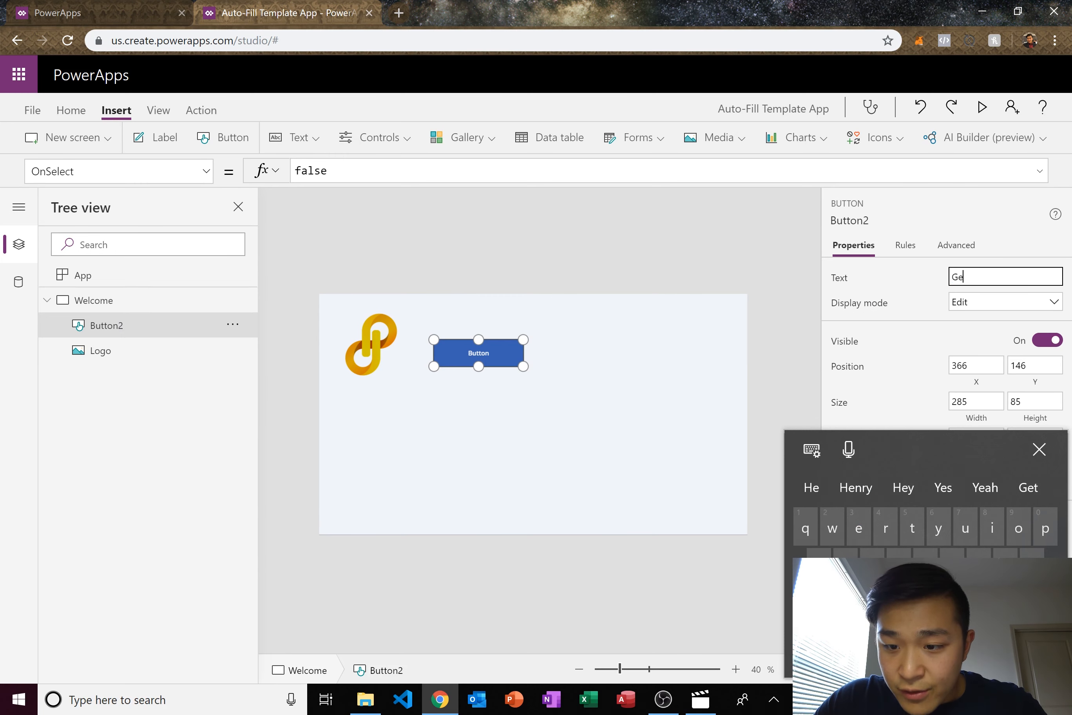
text(nerate)
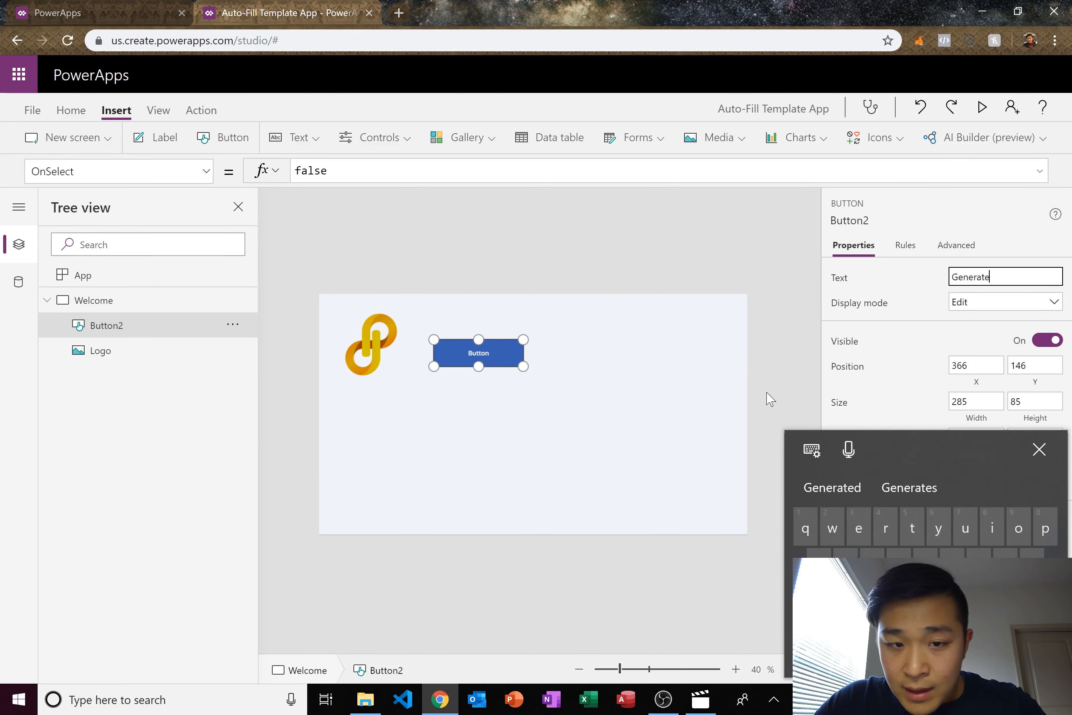
click(555, 389)
drag(511, 352, 557, 390)
click(572, 275)
click(567, 267)
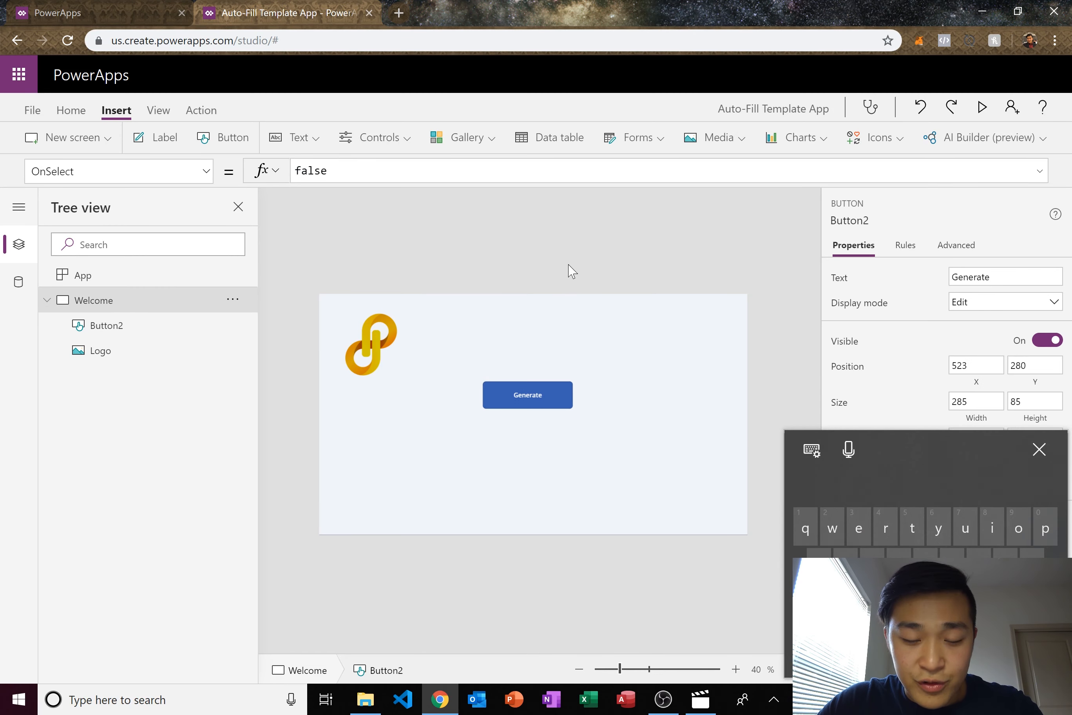
click(520, 404)
click(1040, 450)
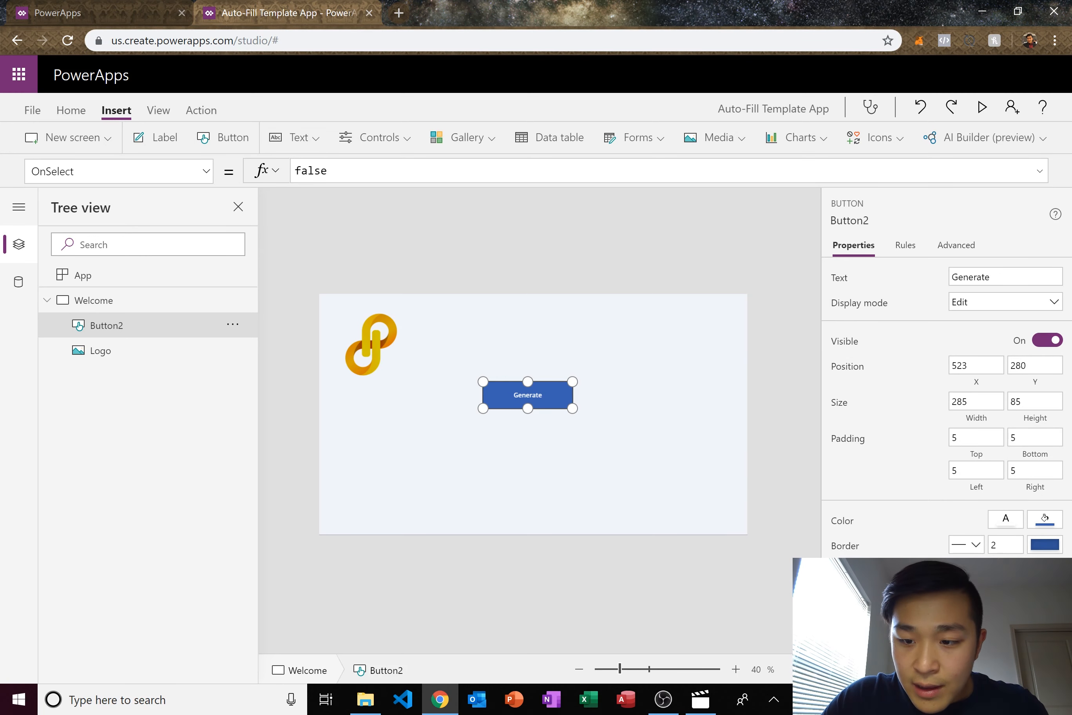
click(950, 698)
click(806, 649)
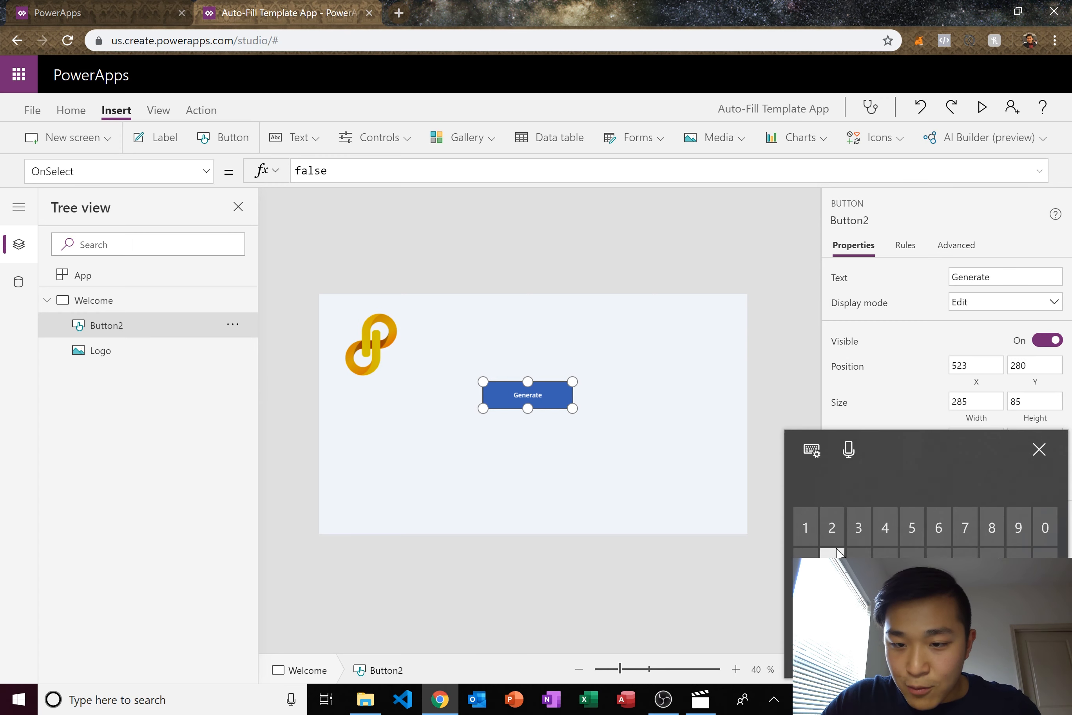
click(720, 368)
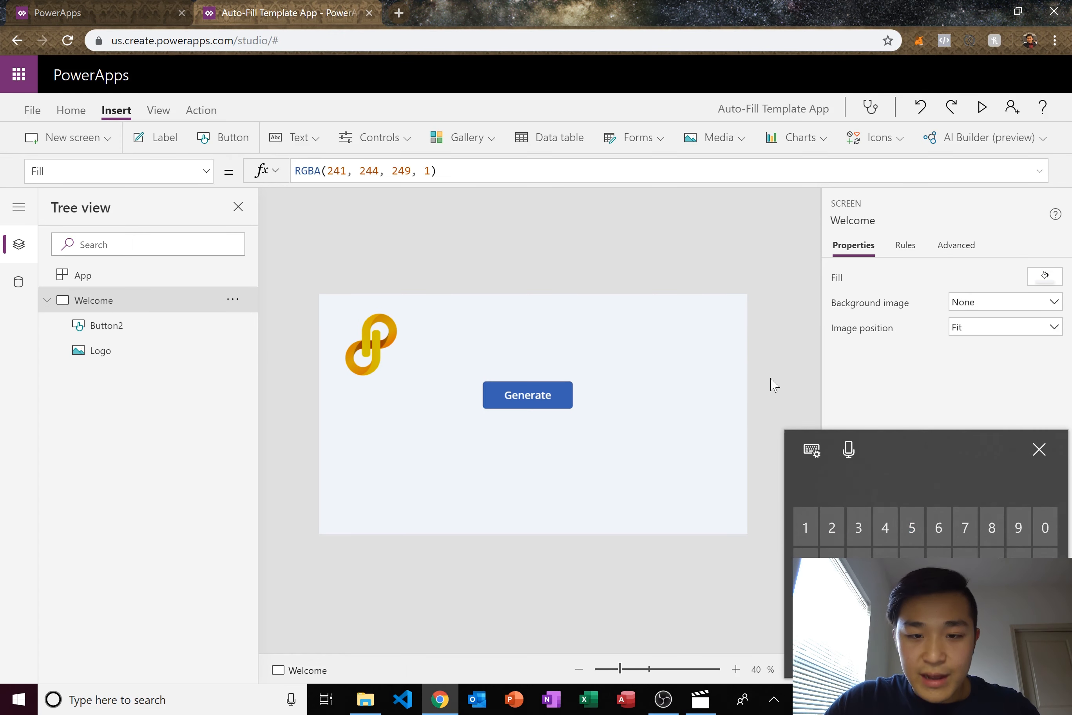
click(1035, 458)
click(489, 386)
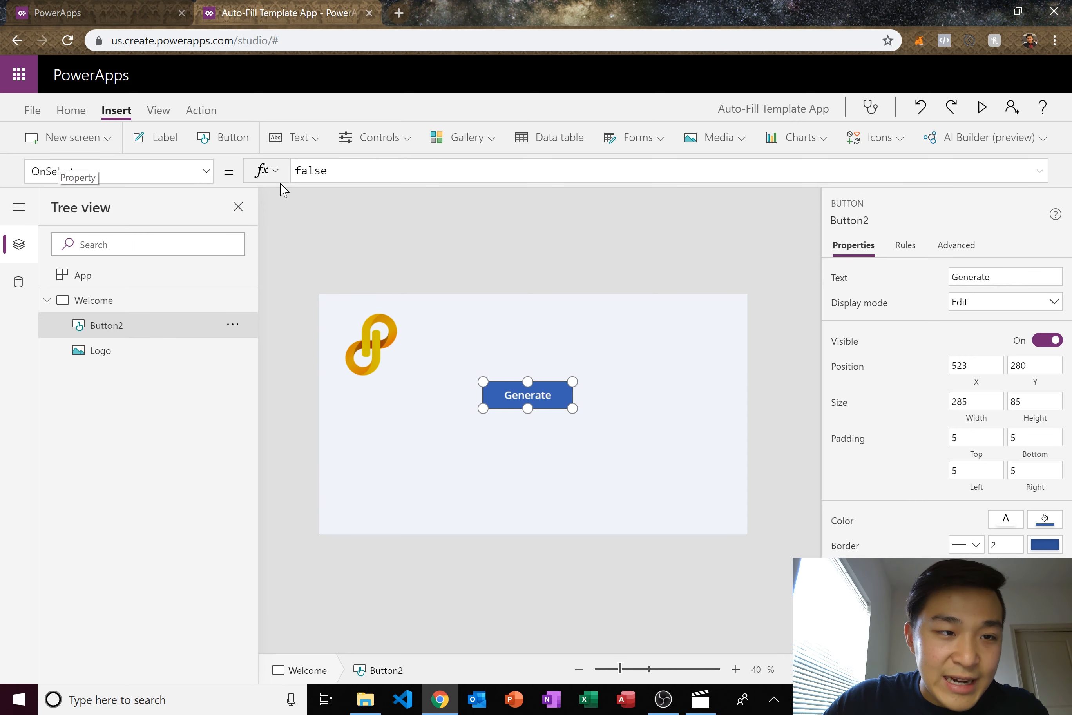
- Replace the button's OnSelect value false with Navigate(G)
drag(344, 172, 152, 208)
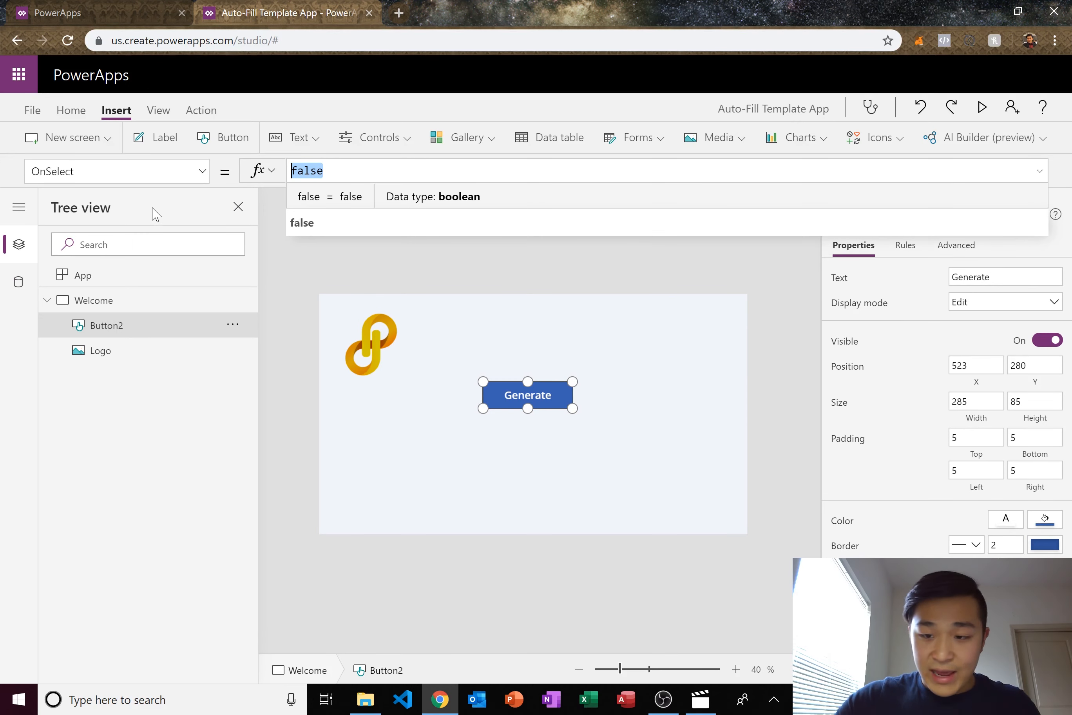
text(N)
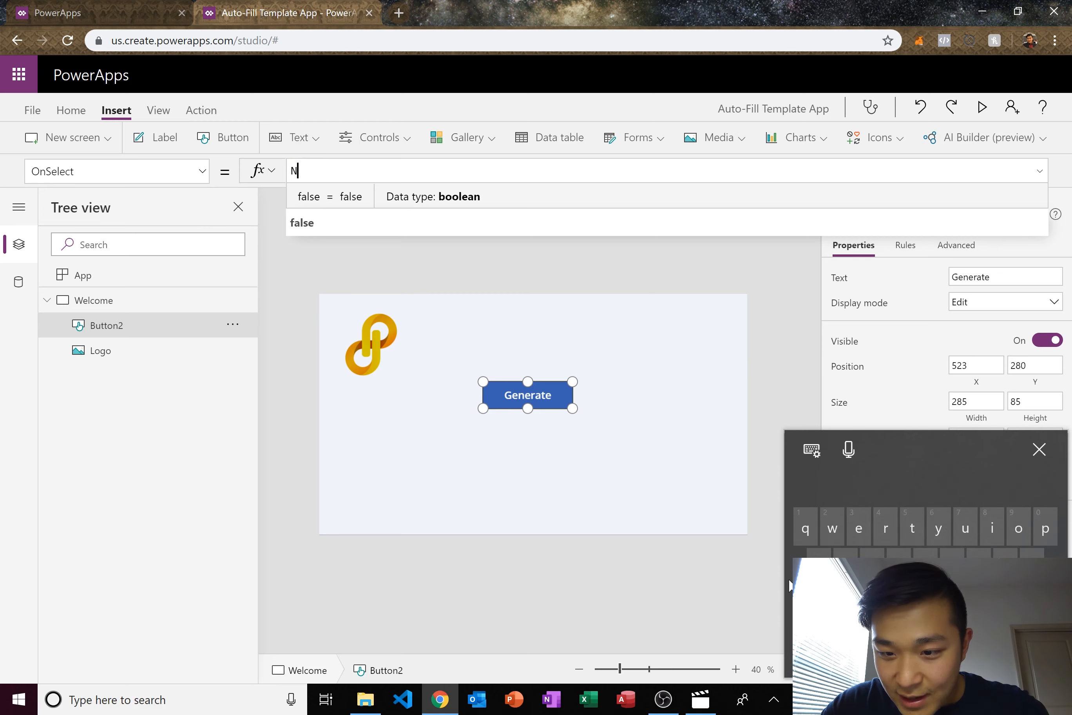
text(av)
click(440, 194)
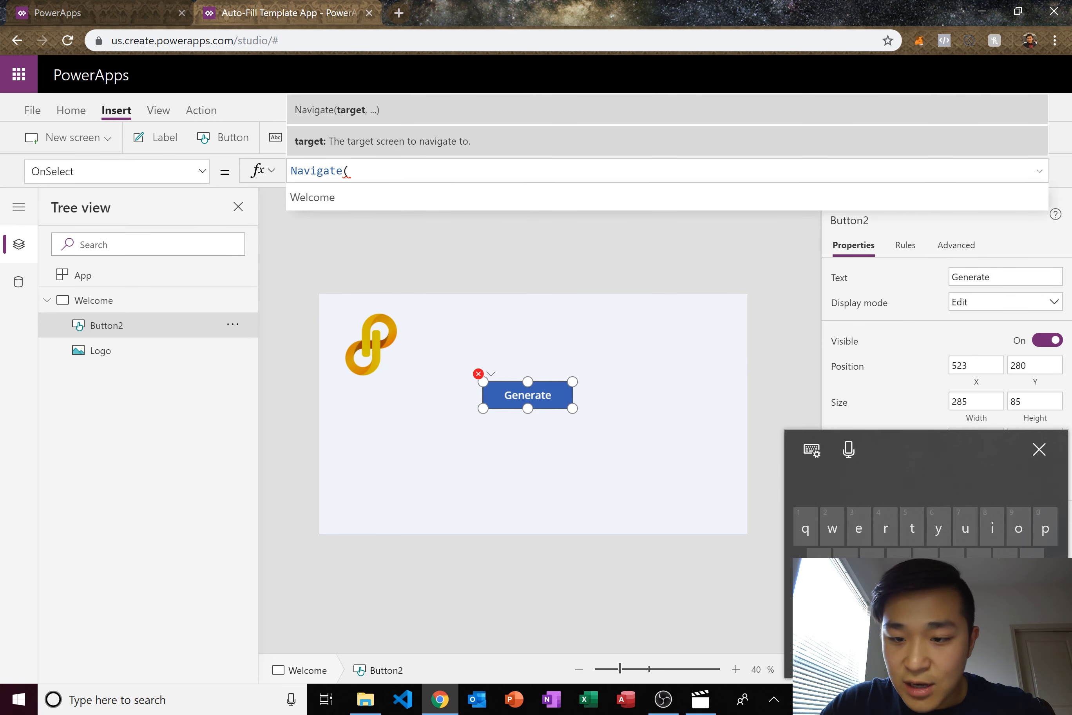
text(G)
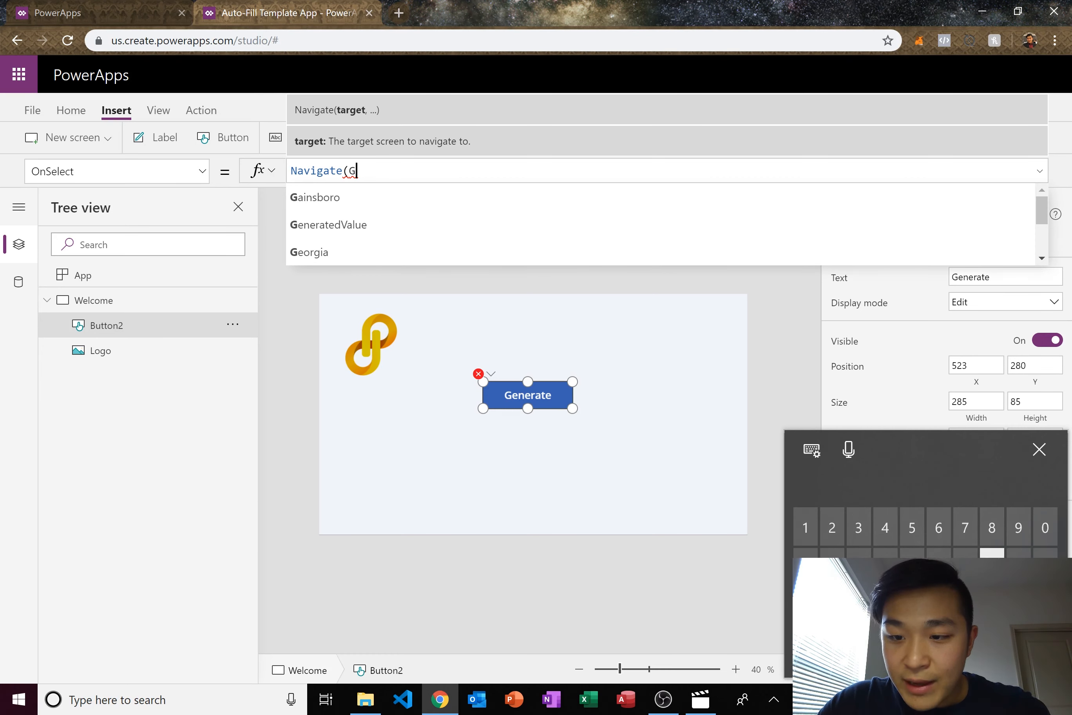
text())
click(716, 422)
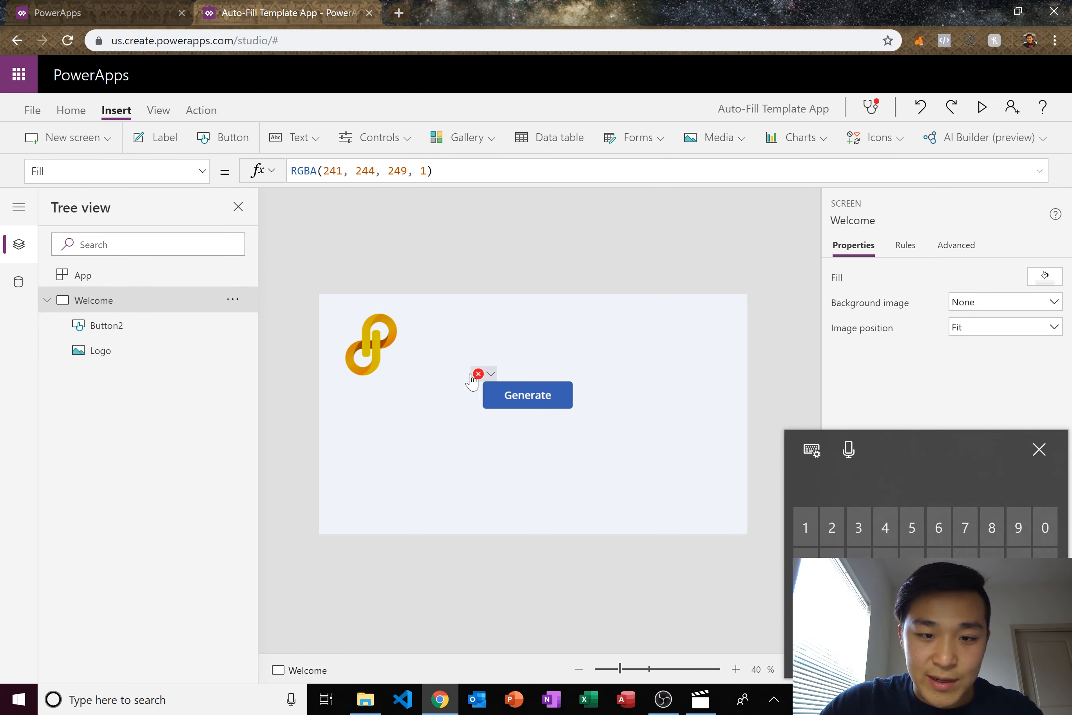
- Duplicate the Welcome screen and name the copy G
click(232, 299)
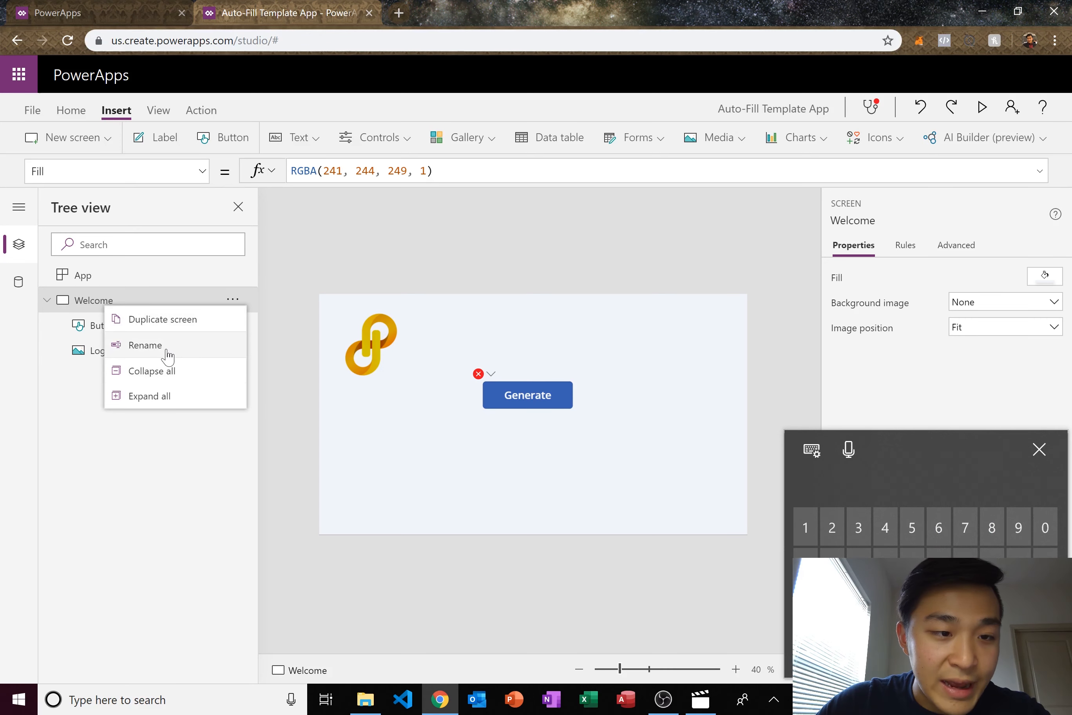
click(186, 330)
double_click(106, 376)
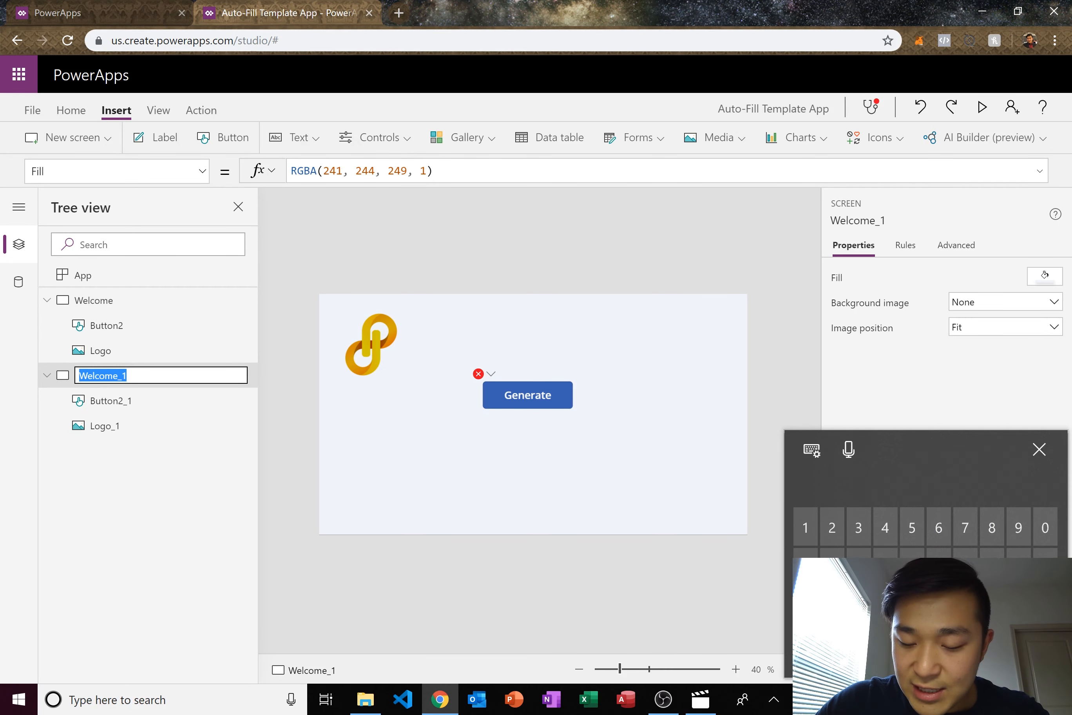
text(G)
key(Return)
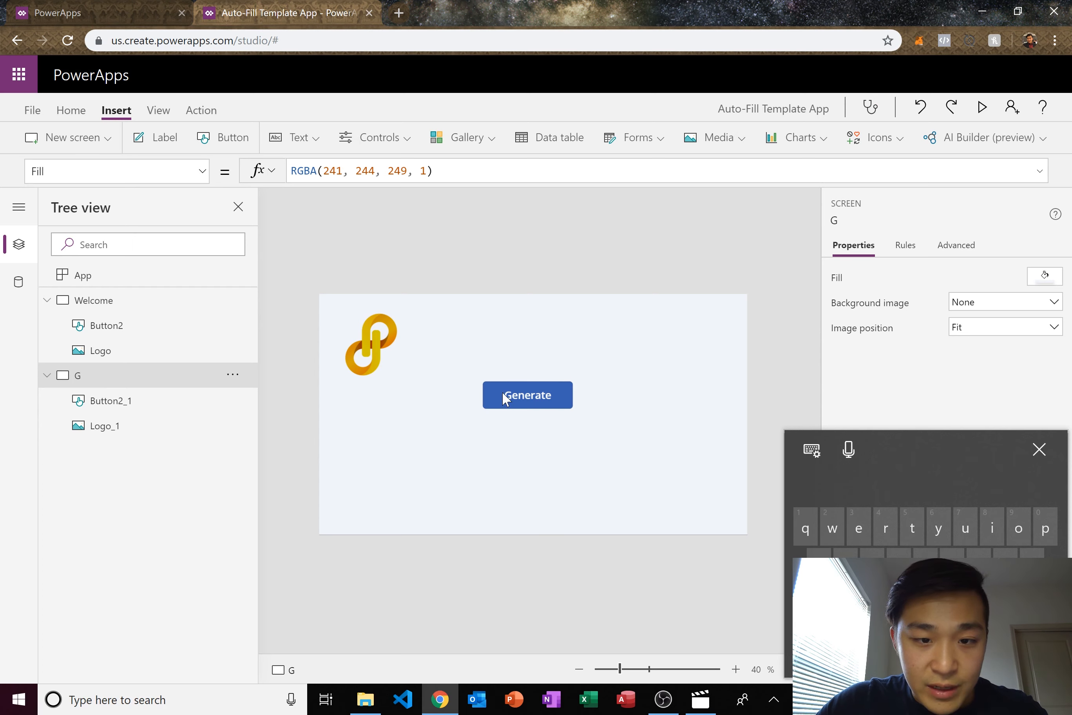
- Relabel the copied button Submit and move it to the lower centre of screen G
click(517, 392)
click(562, 311)
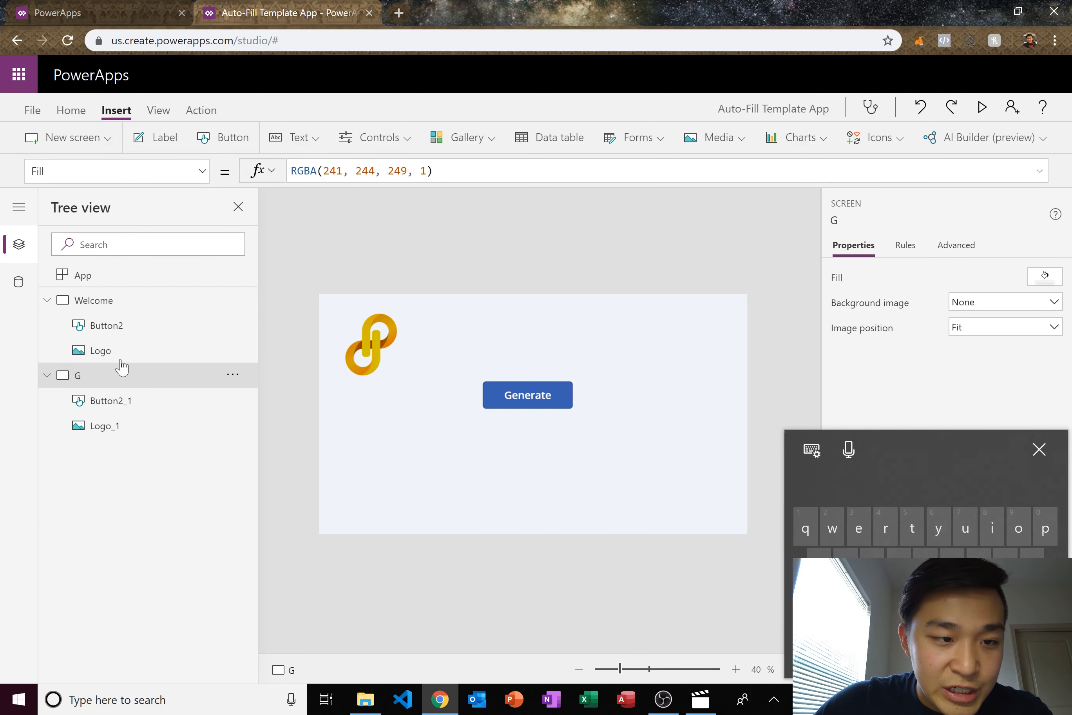
click(175, 300)
click(138, 377)
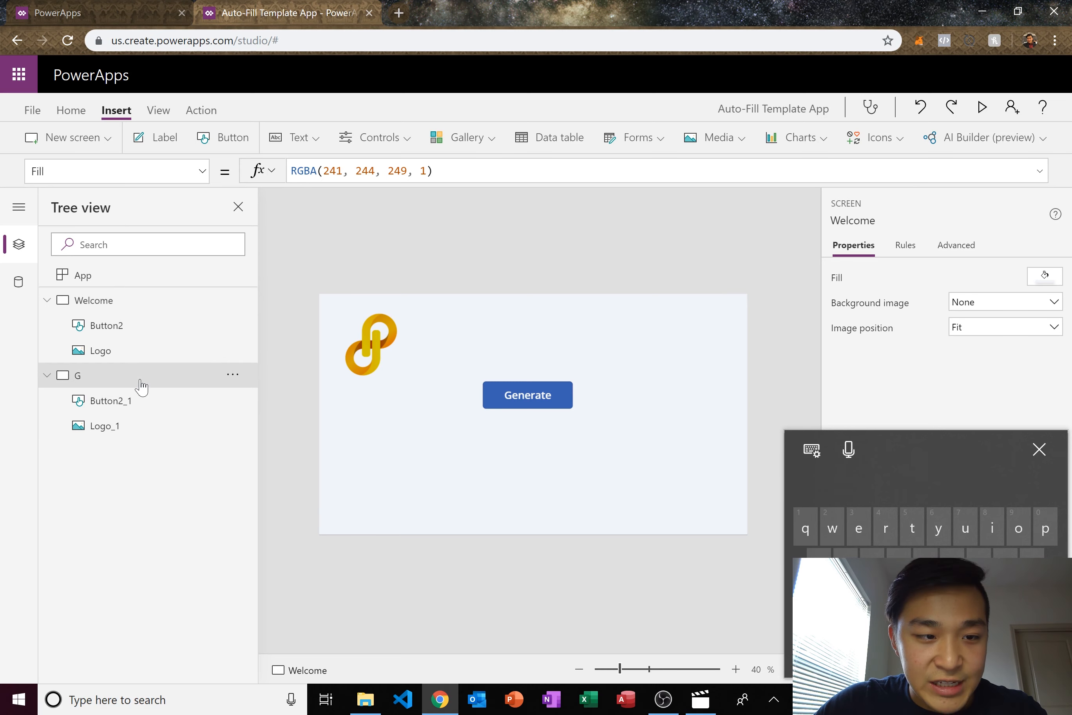
click(541, 395)
click(385, 353)
click(546, 390)
drag(546, 391, 540, 504)
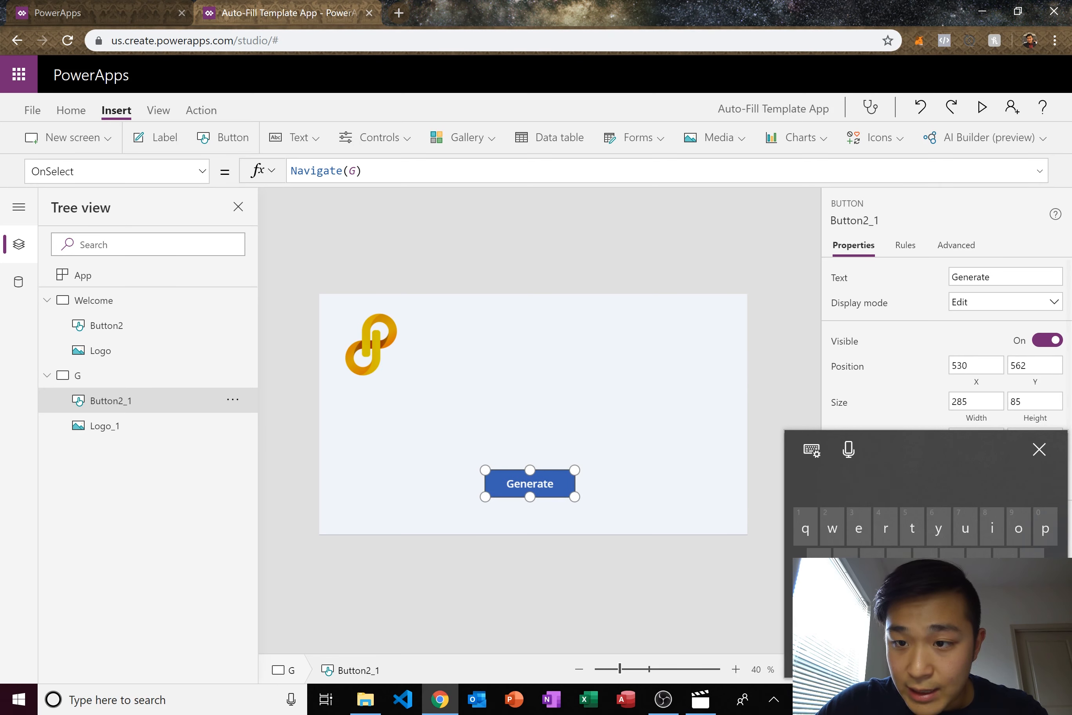
click(1005, 277)
text(Subm)
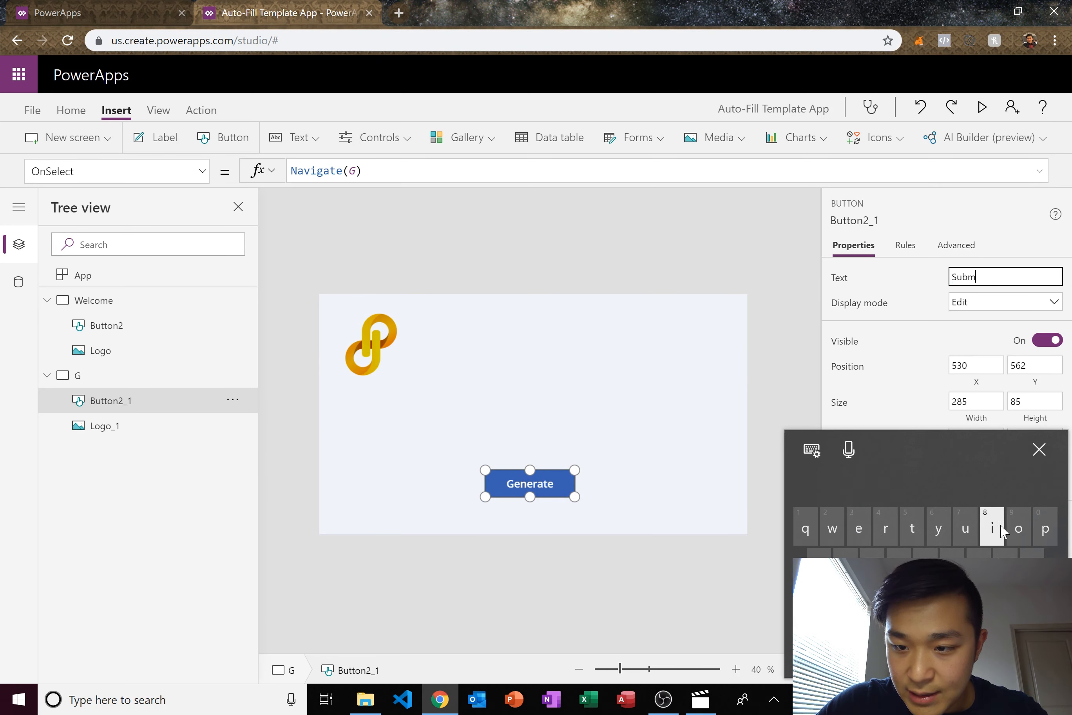
text(it)
click(734, 354)
drag(559, 484, 561, 495)
click(579, 450)
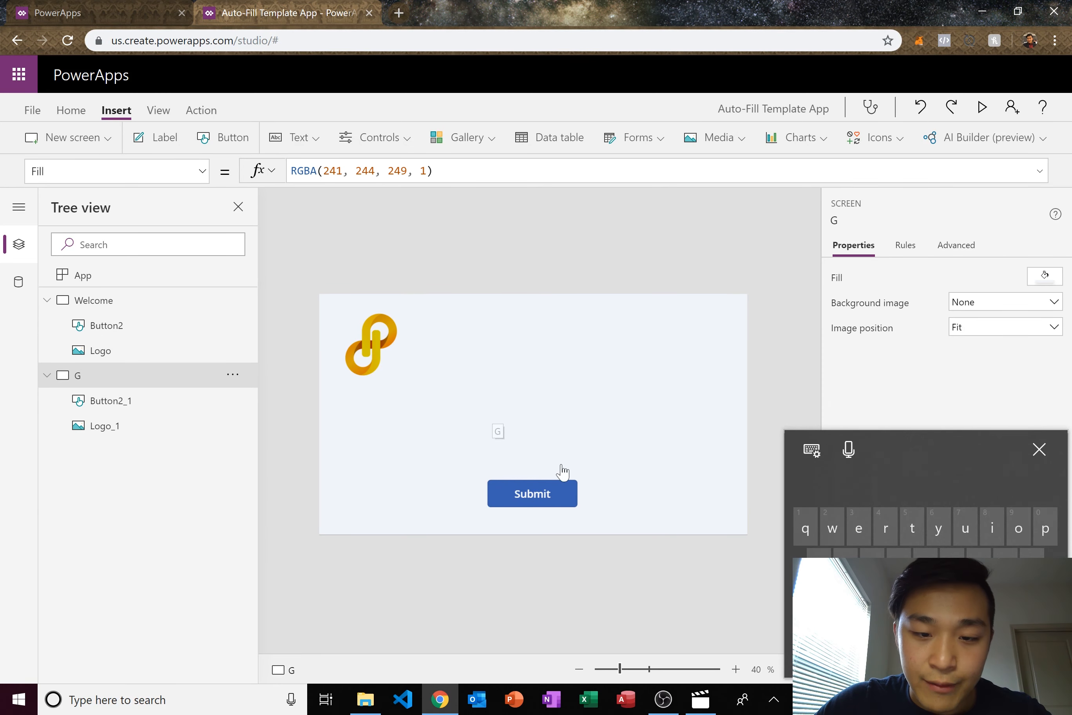
click(562, 486)
- Insert a label reading Name in the middle of screen G with font size 24
click(600, 402)
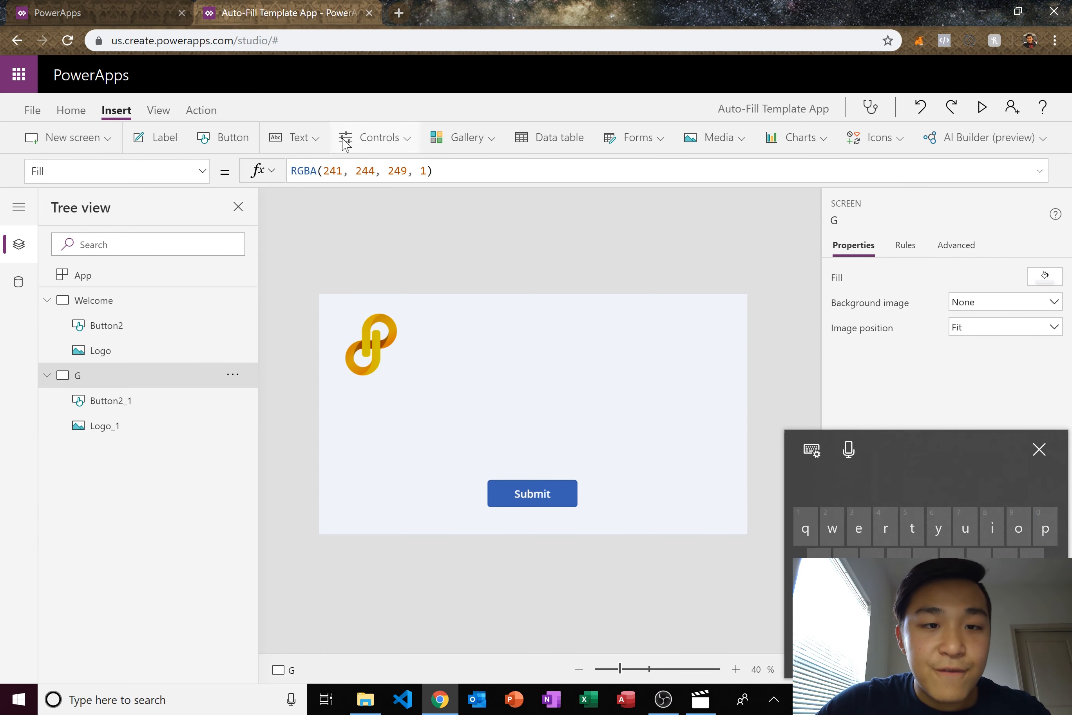
click(308, 139)
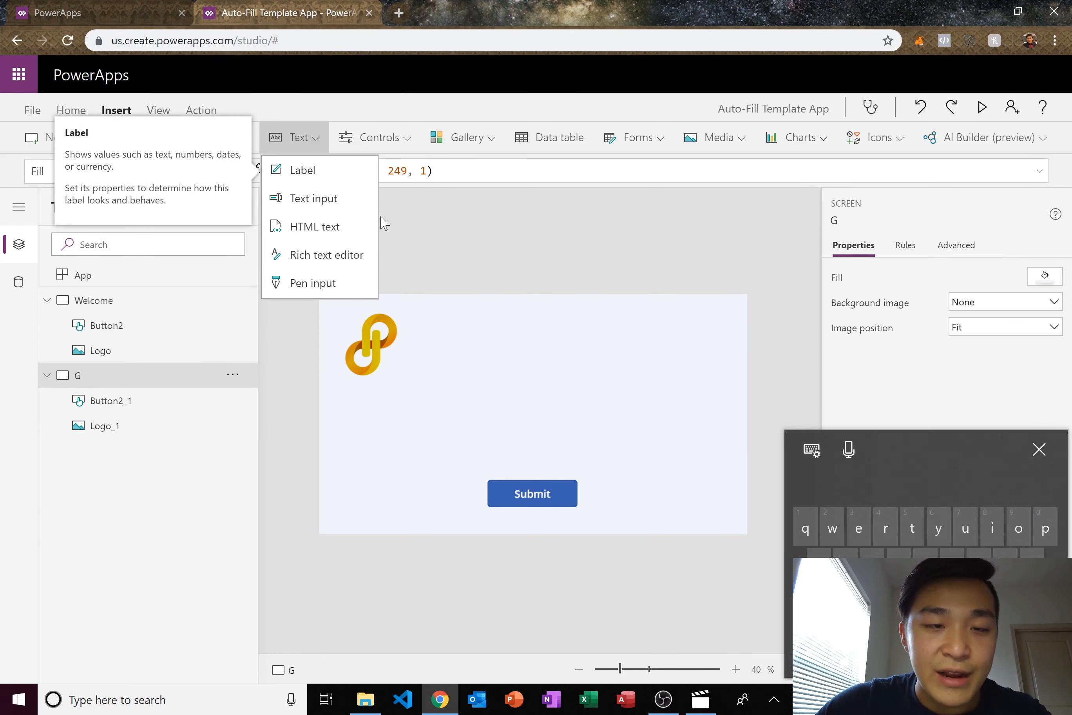
click(302, 173)
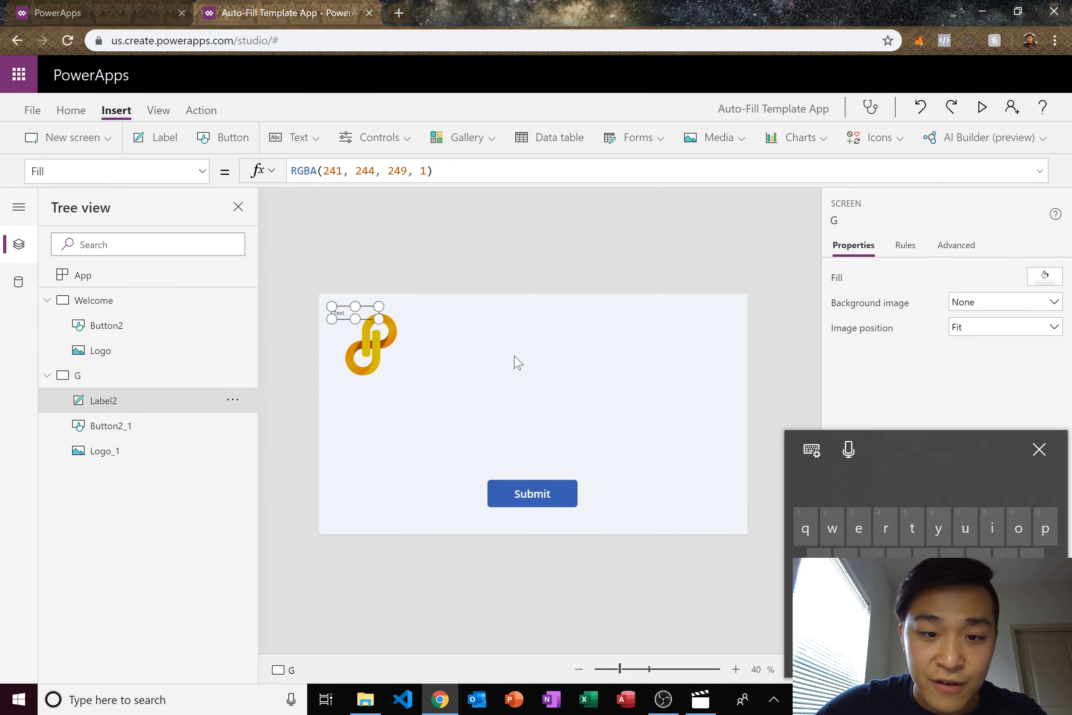
drag(364, 314, 485, 407)
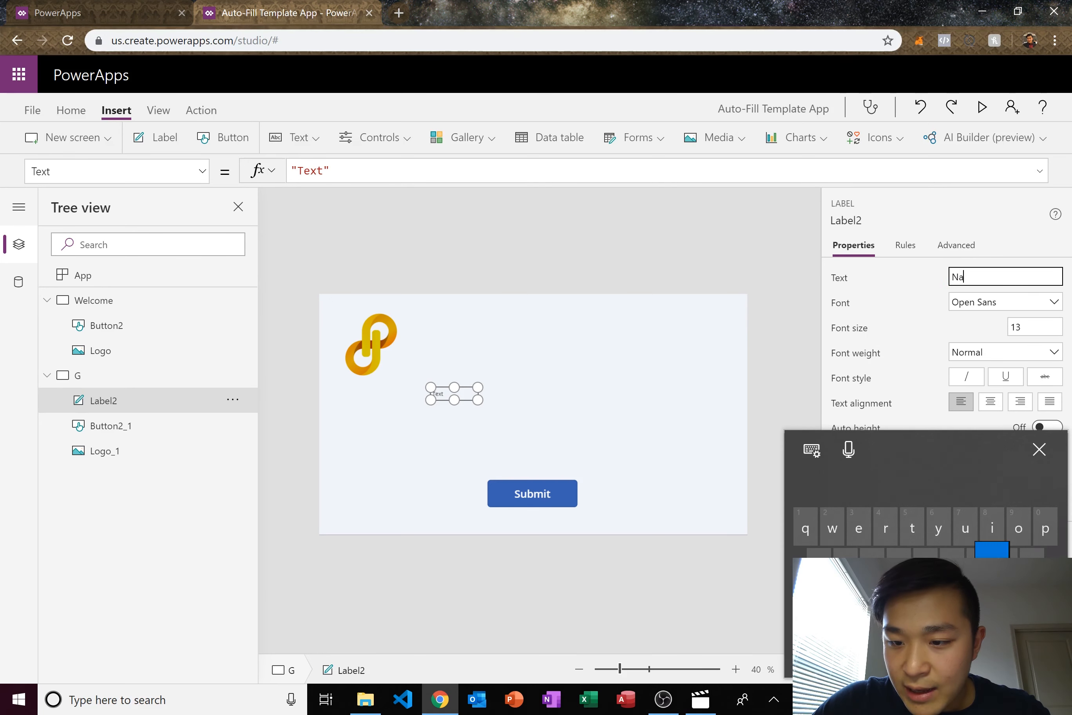
text(Name)
click(491, 390)
click(478, 397)
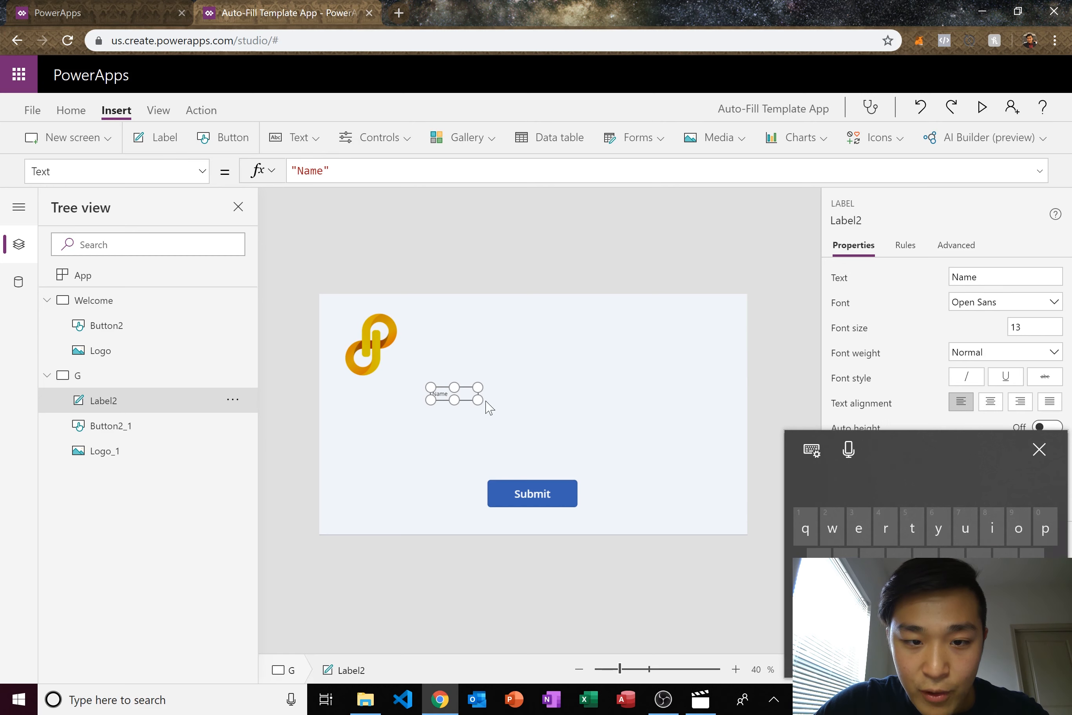
click(1039, 448)
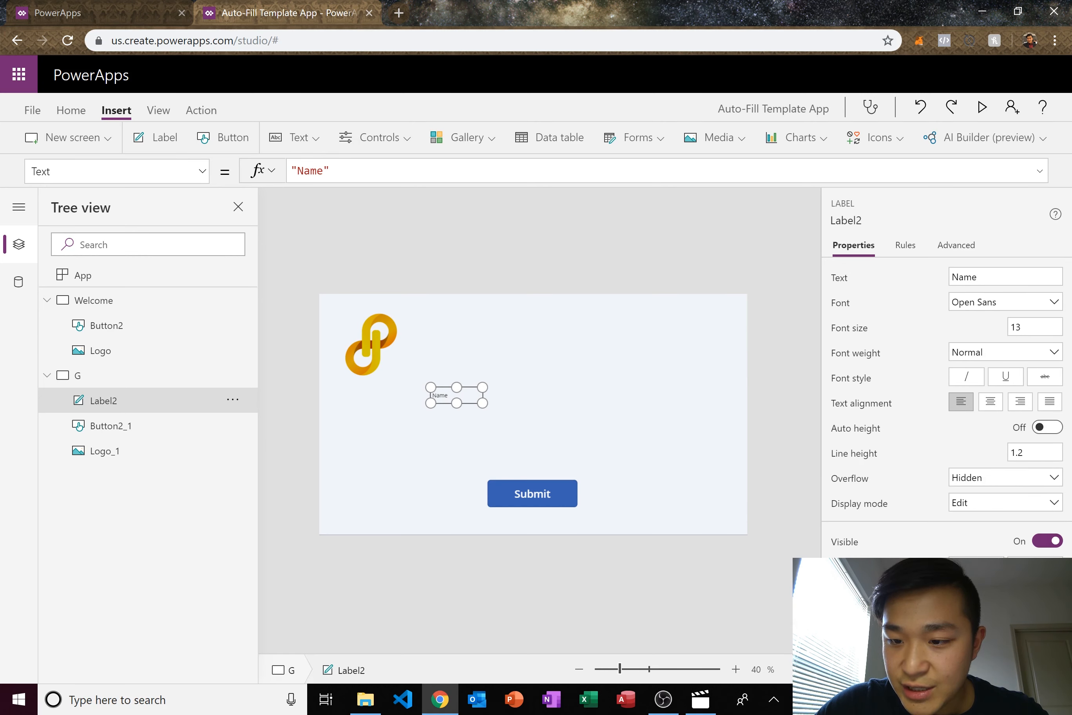
click(1035, 326)
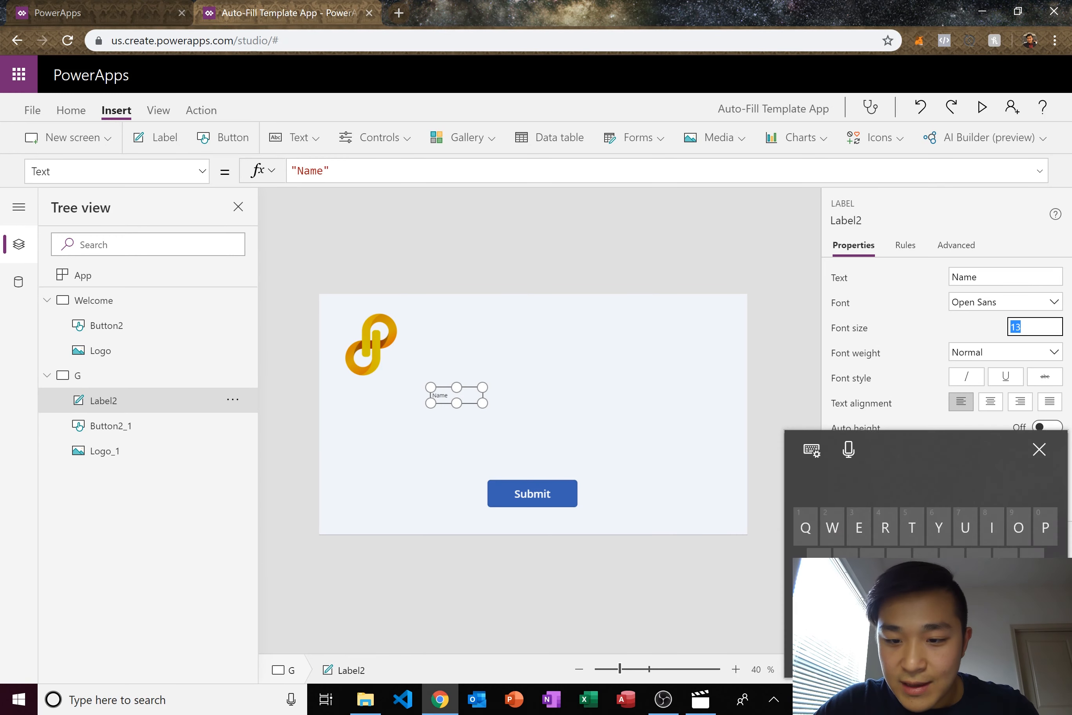
text(24)
click(768, 370)
drag(465, 397, 465, 385)
- Copy the Name label and paste two copies stacked below it
right_click(471, 388)
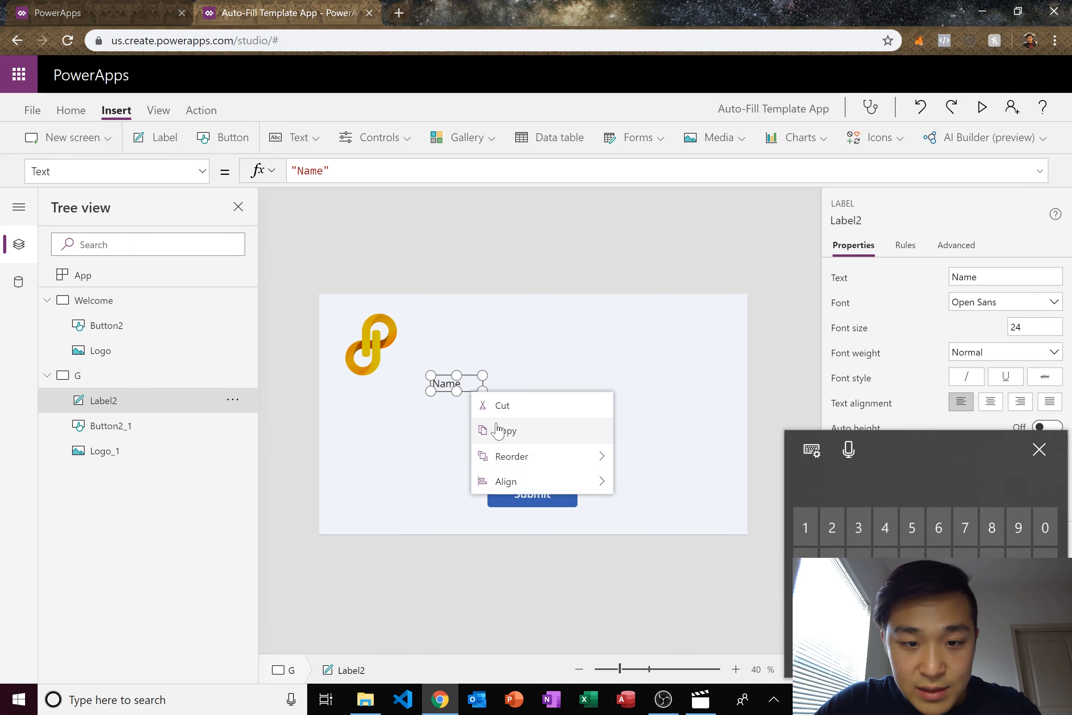
click(494, 430)
right_click(479, 418)
click(412, 362)
key(ctrl+v)
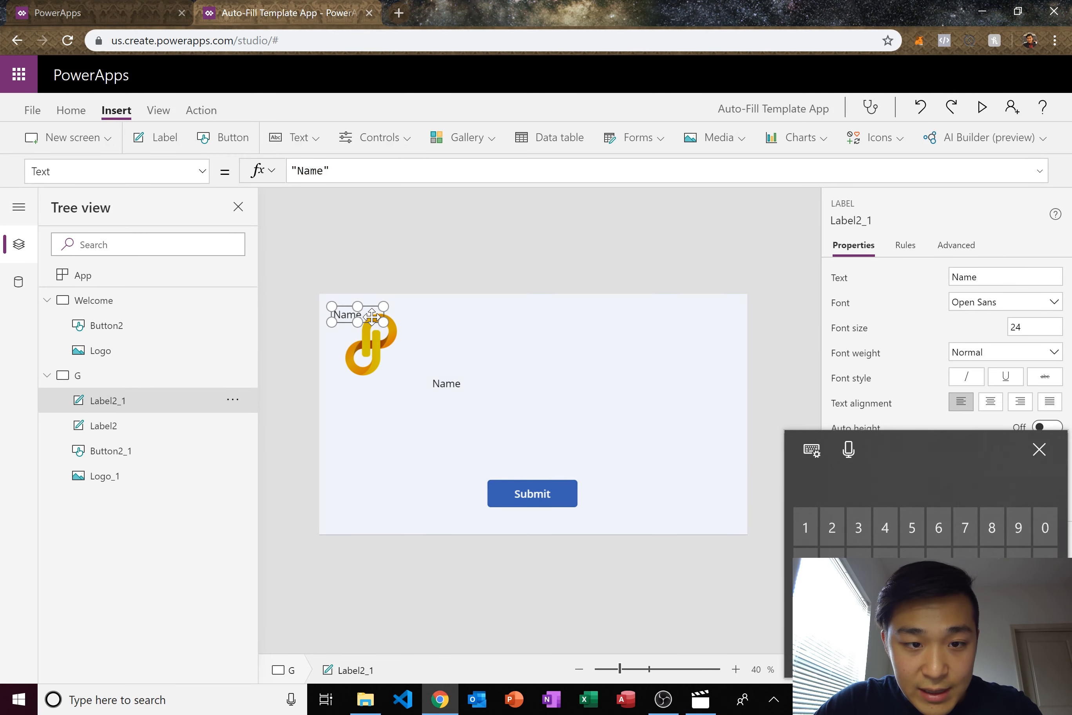
drag(379, 317, 478, 414)
right_click(480, 415)
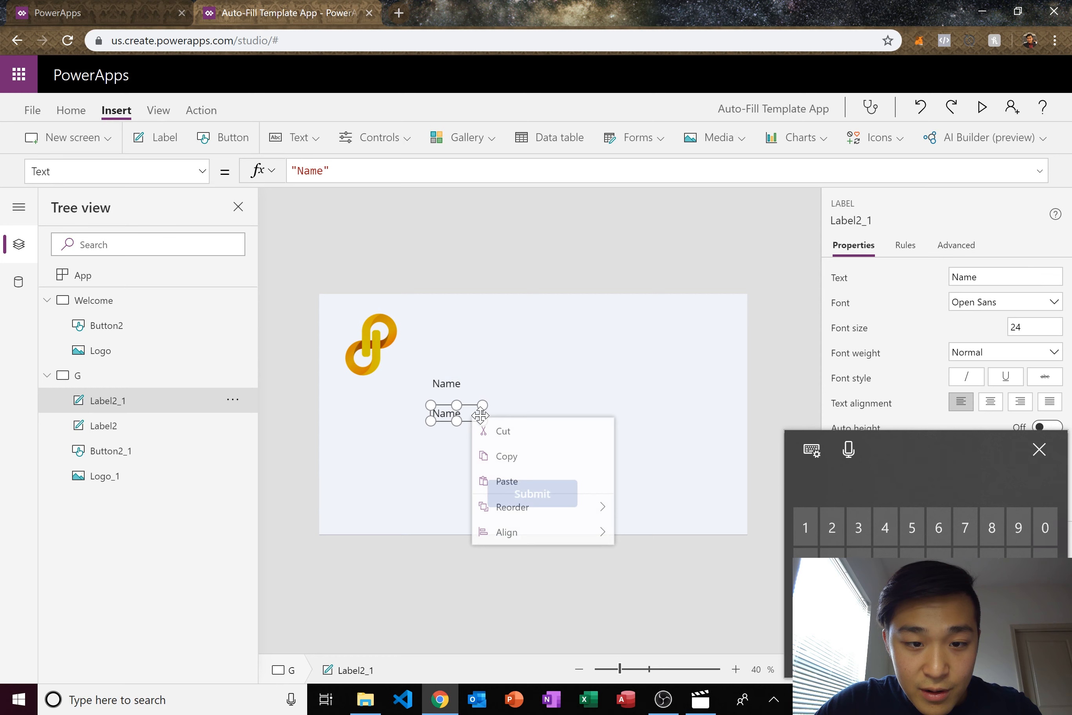
click(507, 481)
drag(357, 314, 469, 441)
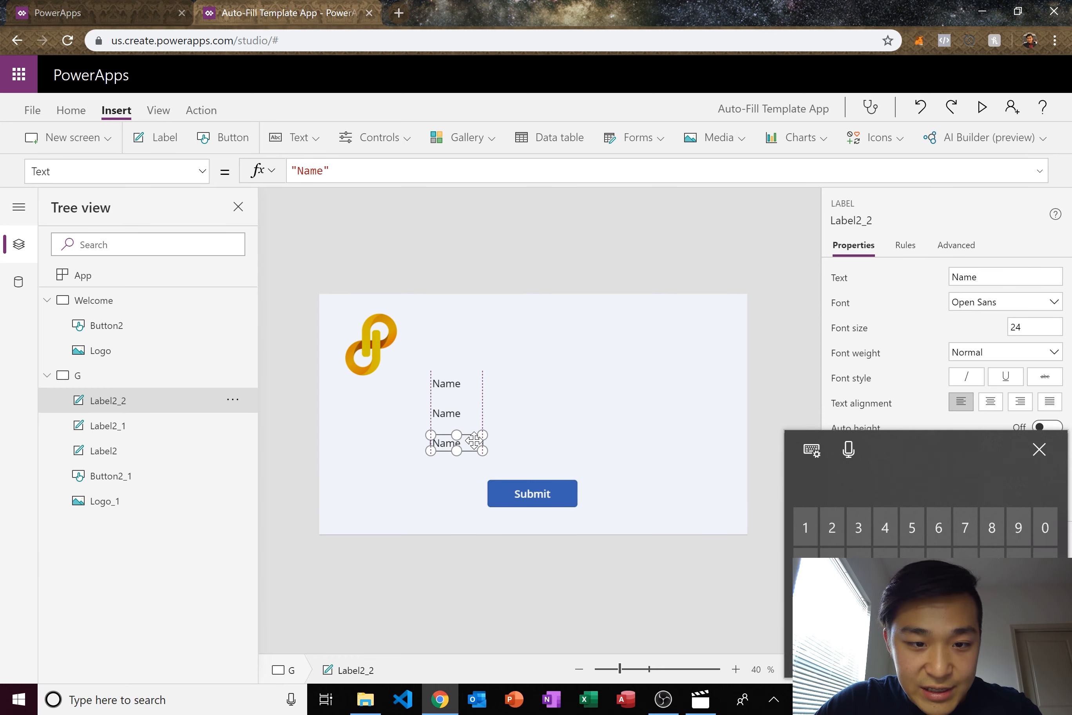
- Change the two copied labels' text to Phone and Email
double_click(446, 413)
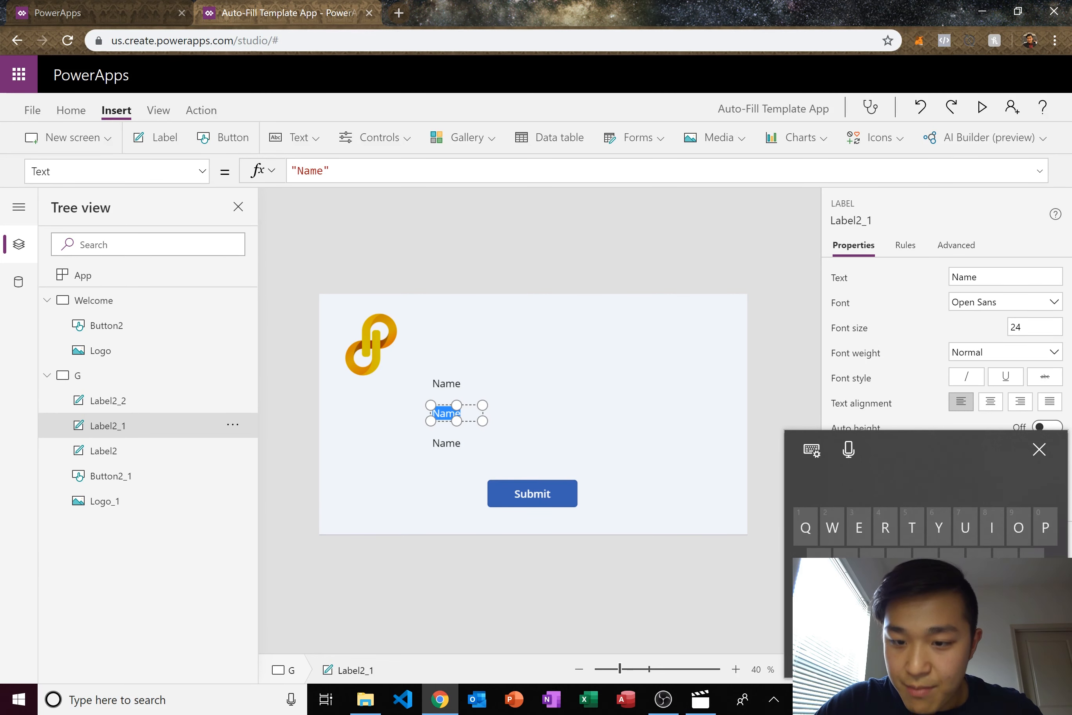
text(Phone)
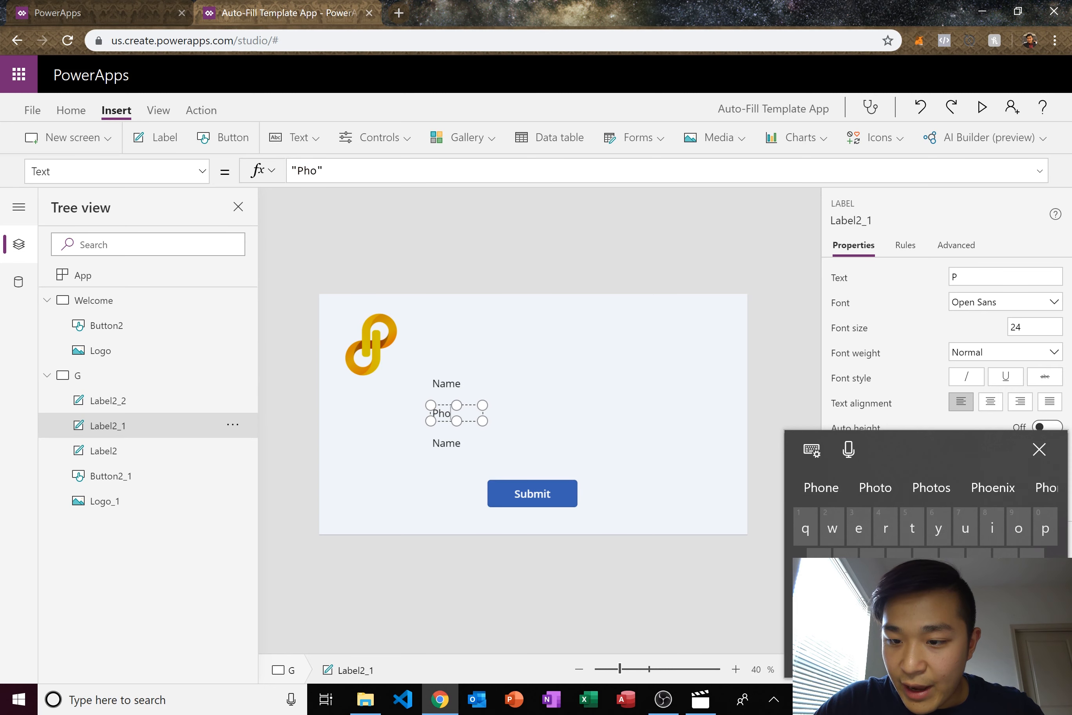
click(452, 443)
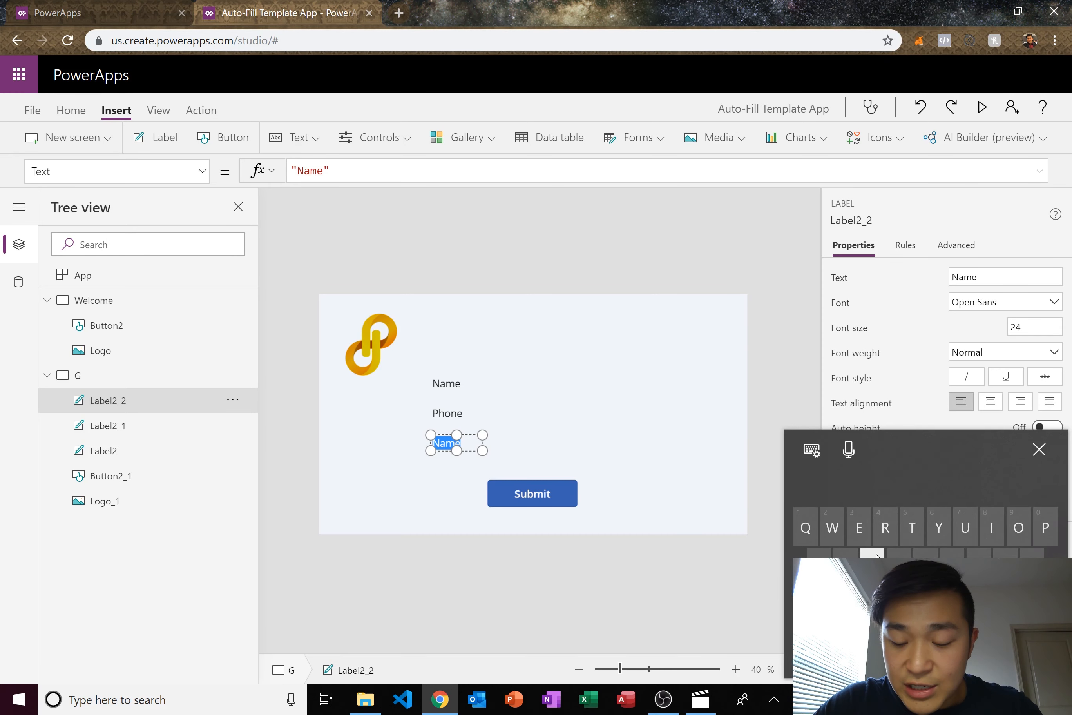
text(Email)
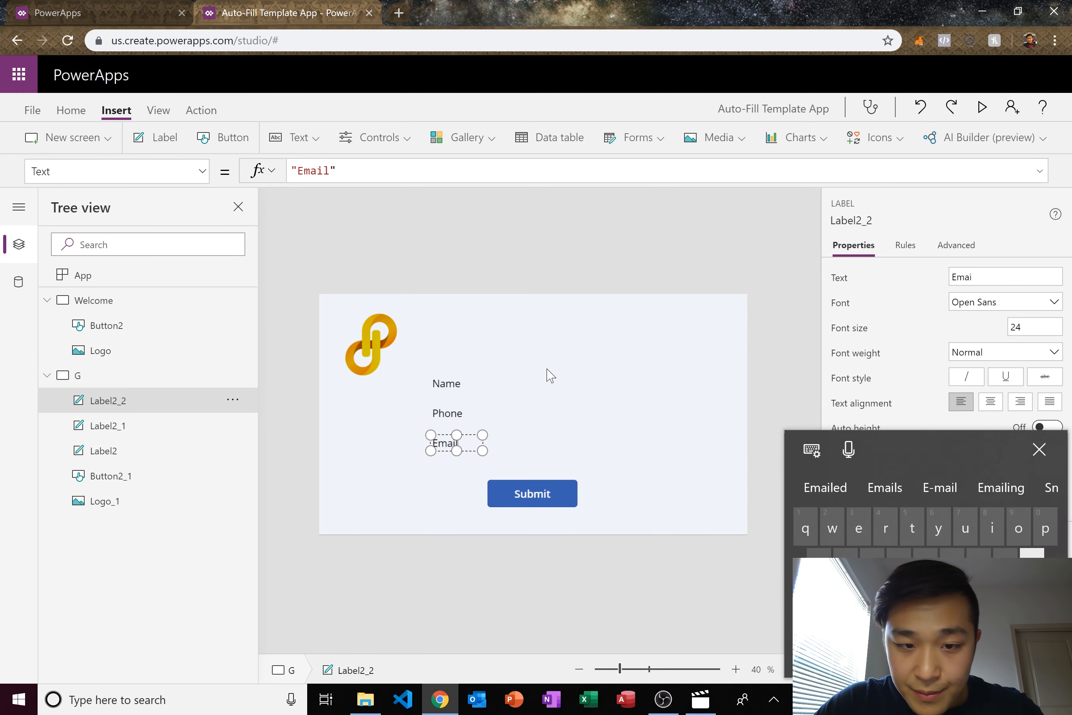
click(574, 438)
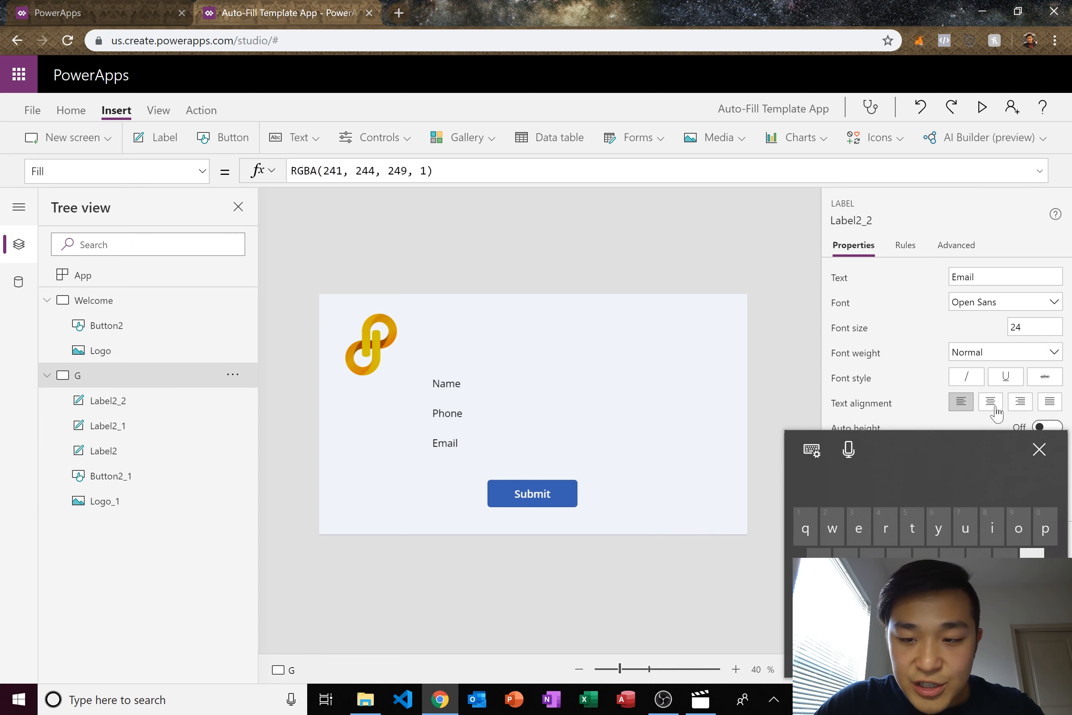
click(295, 138)
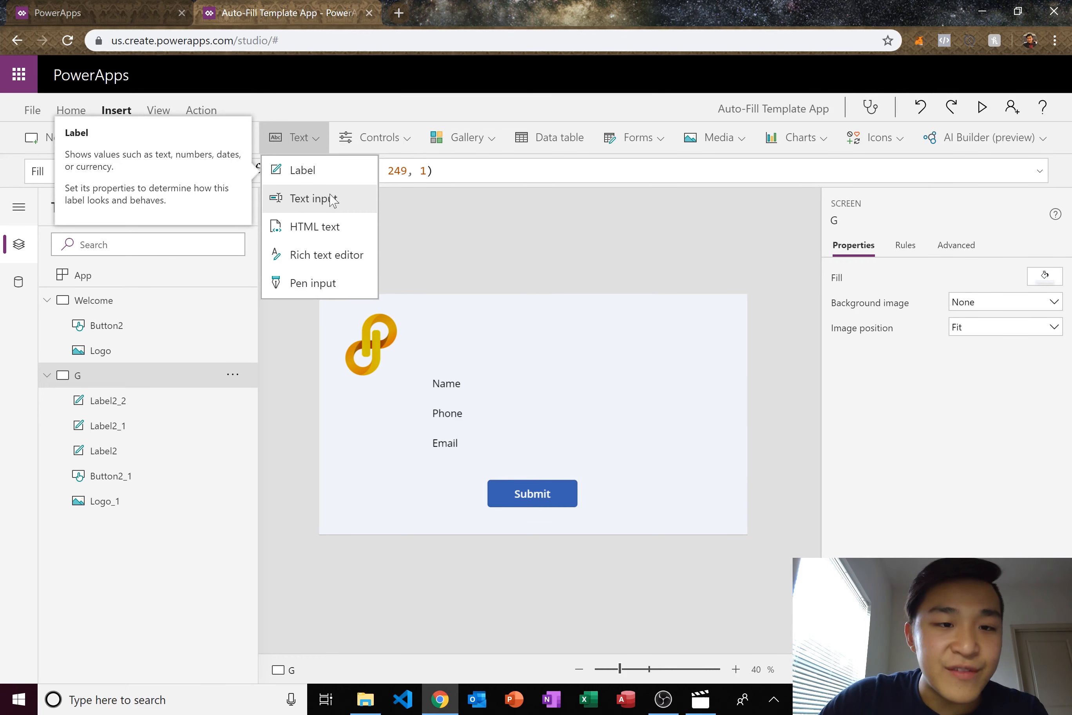
- Add a widened Text input beside the Name label with empty default and hint text 'Name'
click(325, 198)
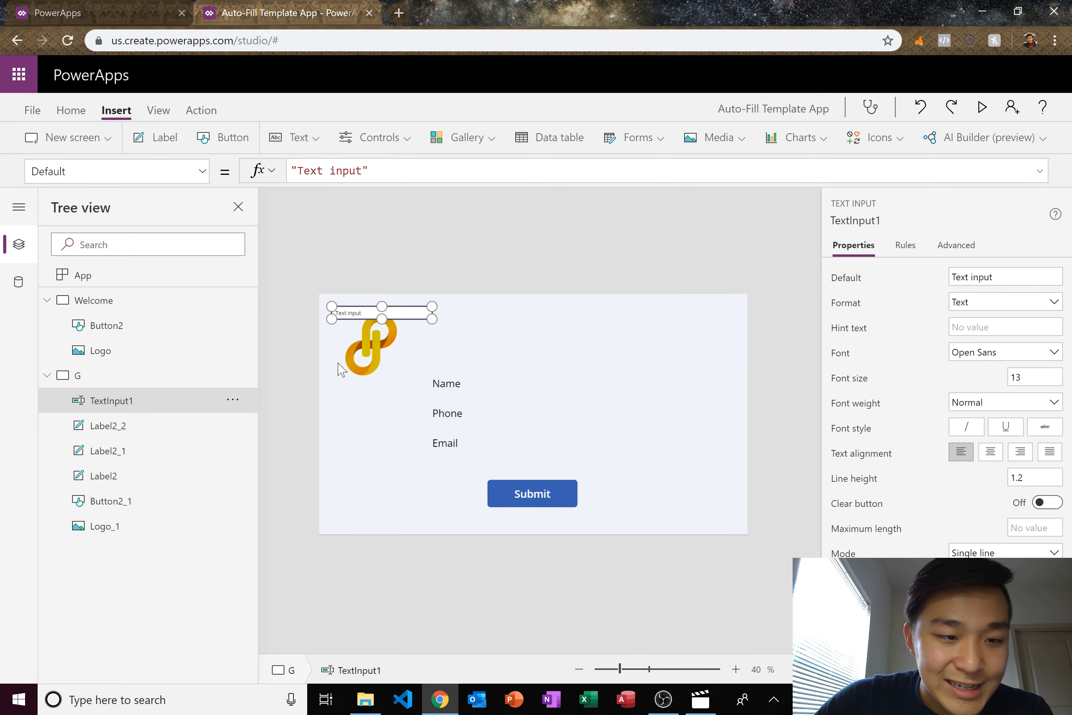
drag(410, 319, 567, 388)
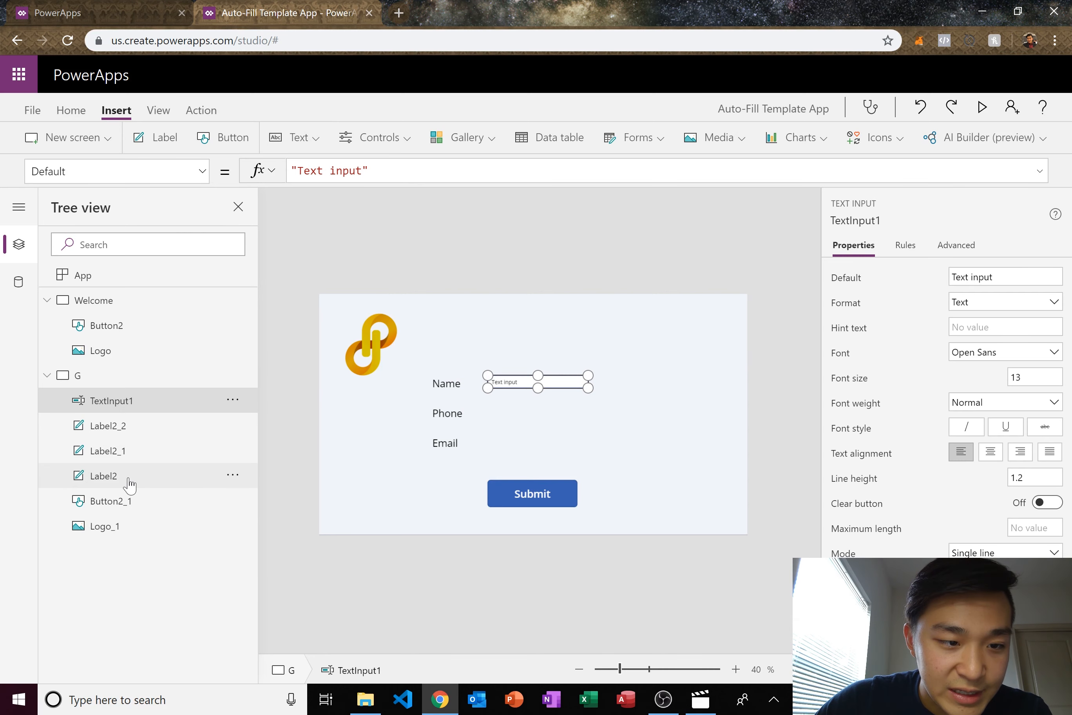
drag(595, 389, 606, 389)
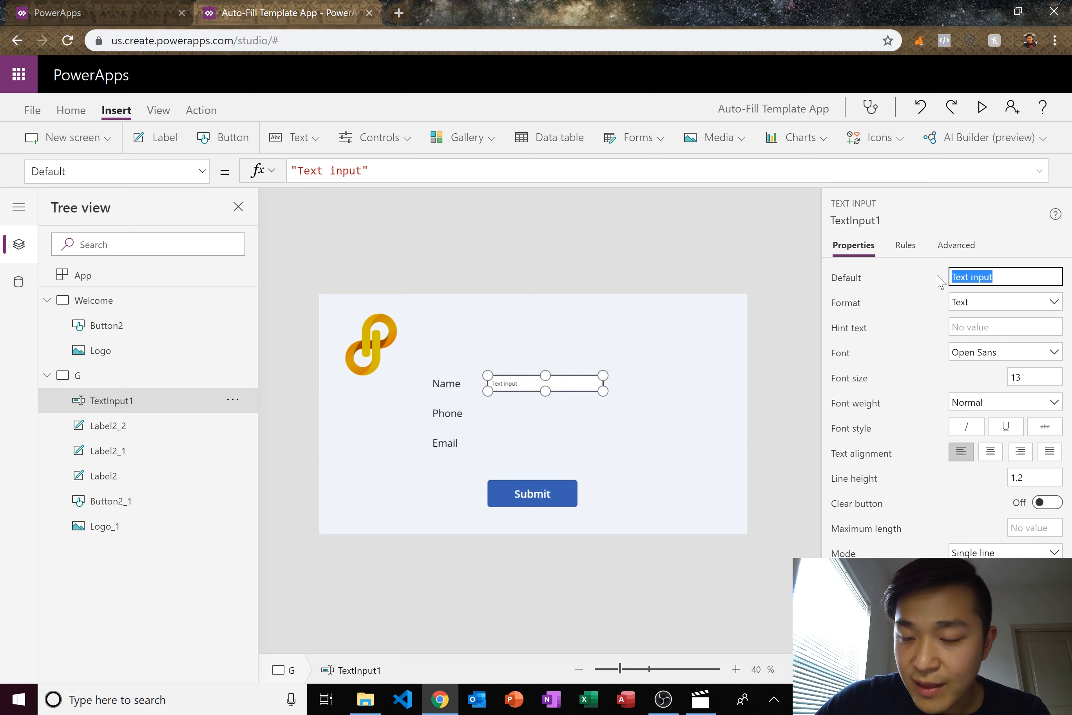
click(987, 302)
click(996, 340)
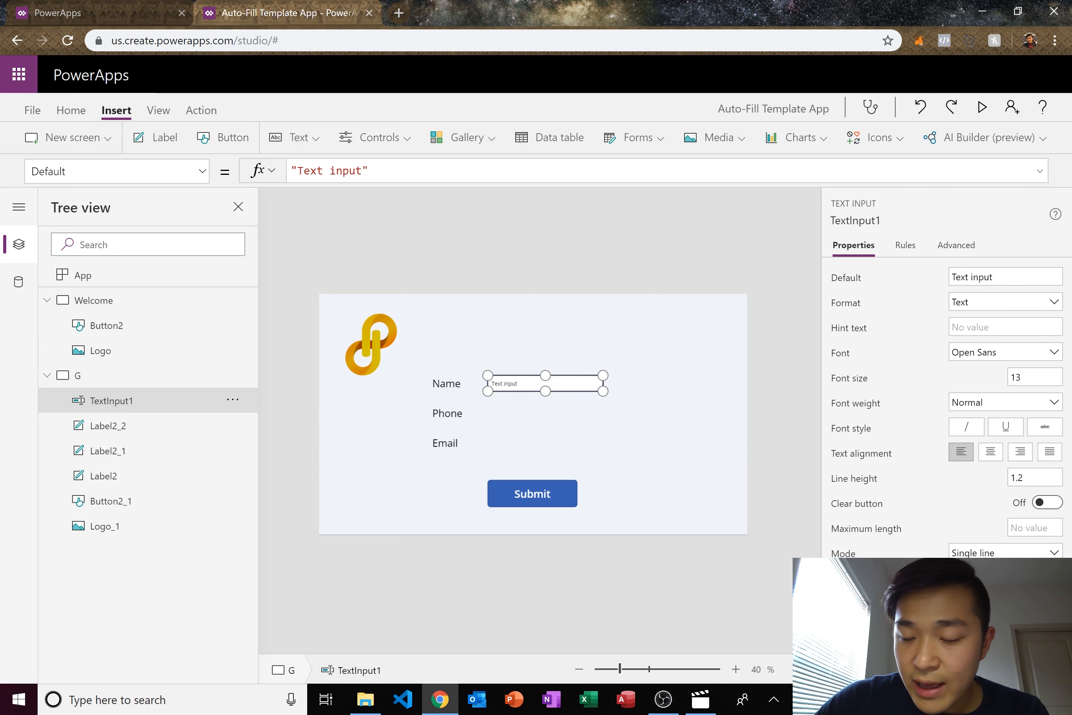
drag(1022, 275, 928, 273)
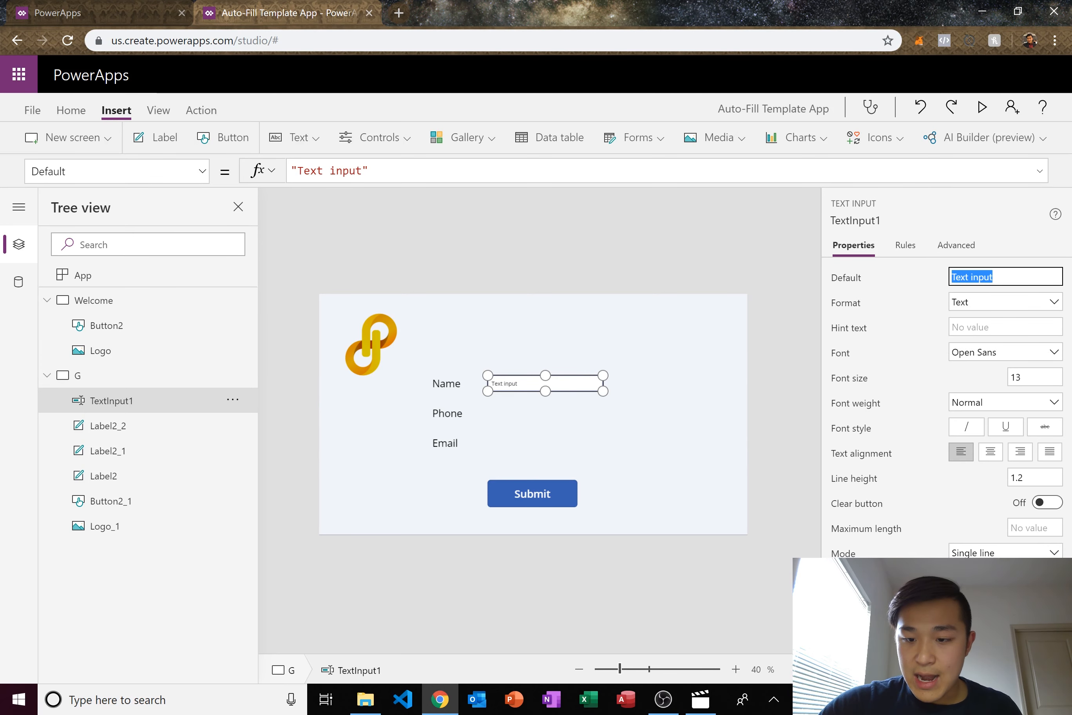
key(BackSpace)
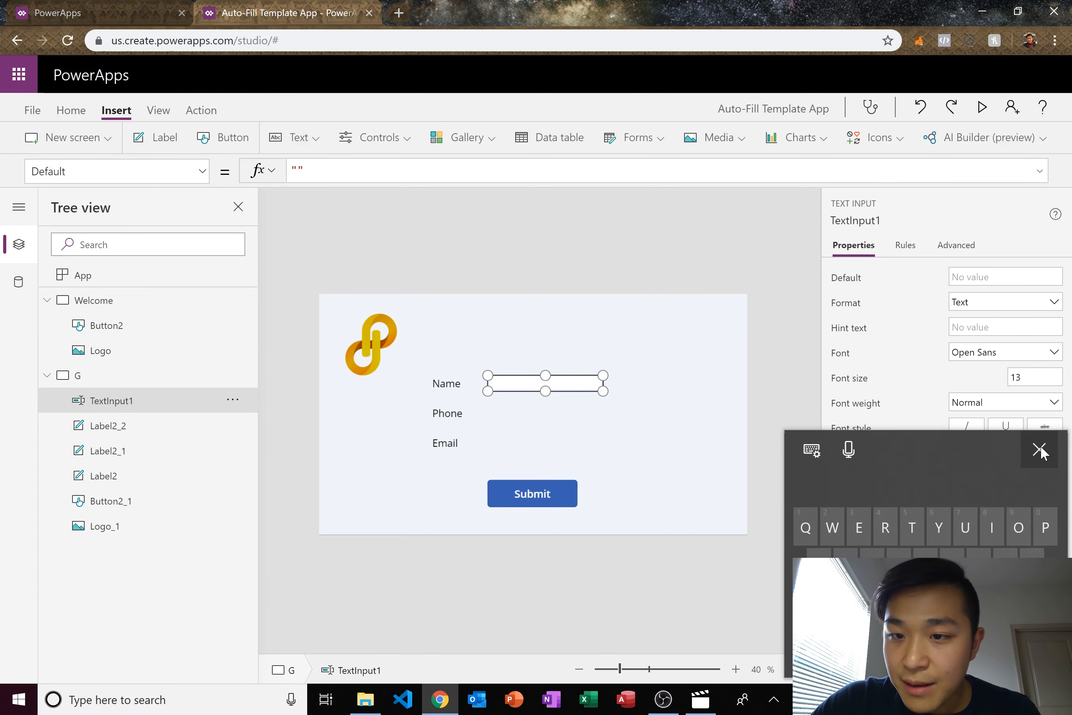
click(1005, 327)
text(Name)
click(930, 369)
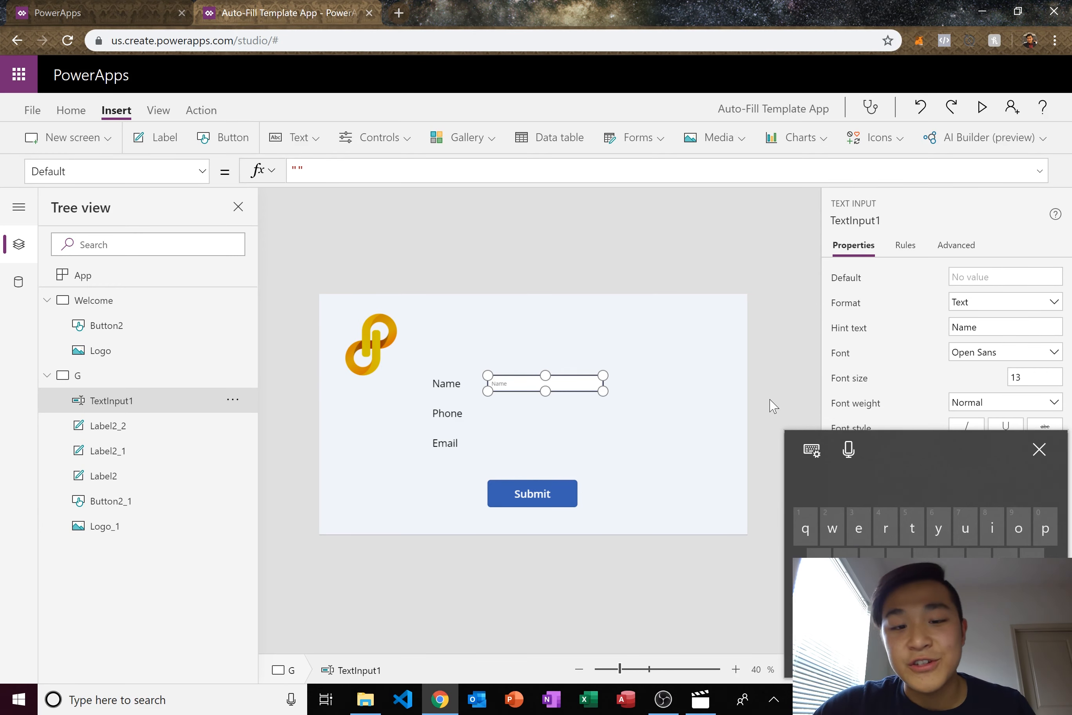
- Copy the Name text input and paste two copies beside the Phone and Email labels
click(624, 399)
right_click(555, 393)
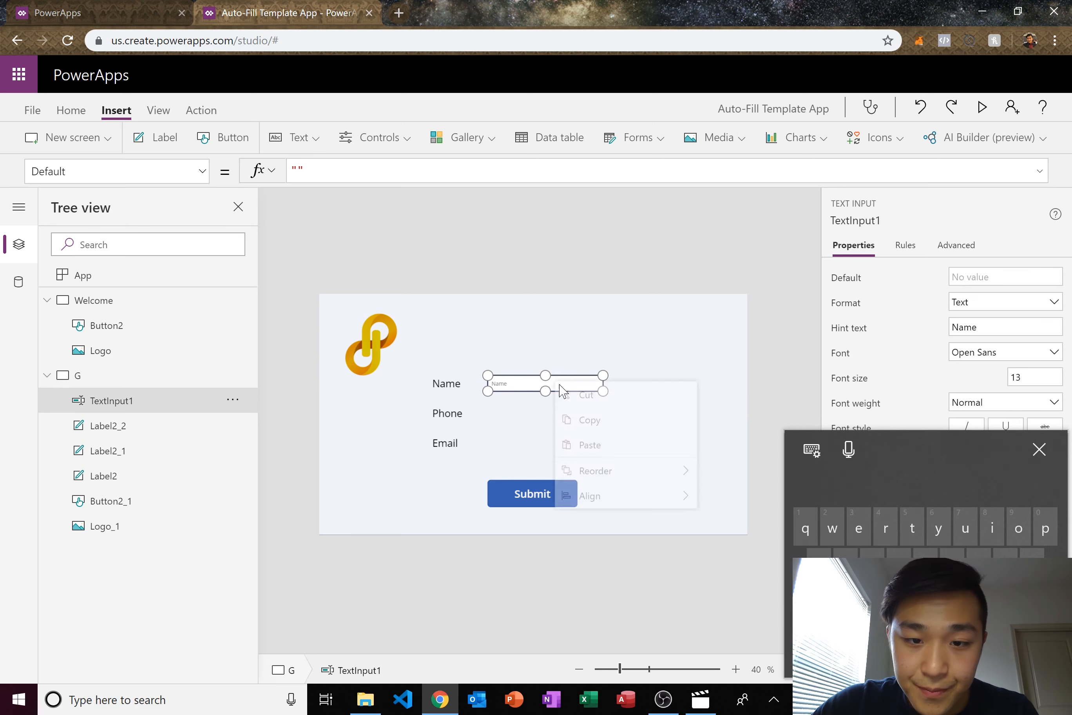
click(650, 391)
right_click(678, 388)
click(706, 382)
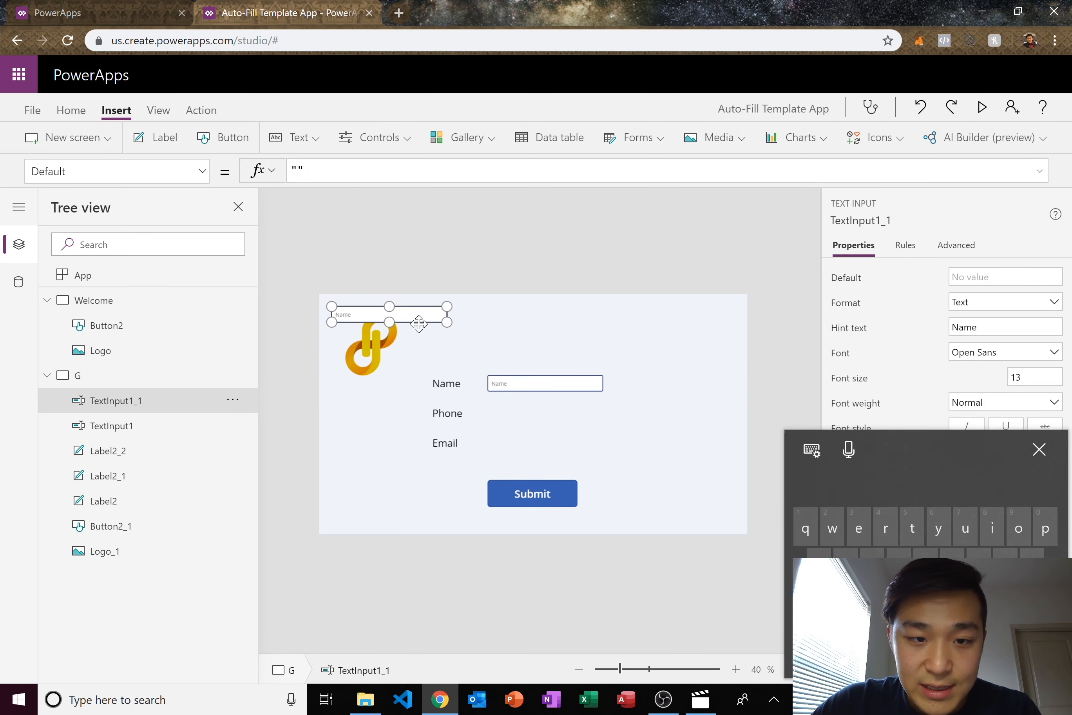
drag(412, 320, 570, 418)
right_click(712, 395)
click(738, 403)
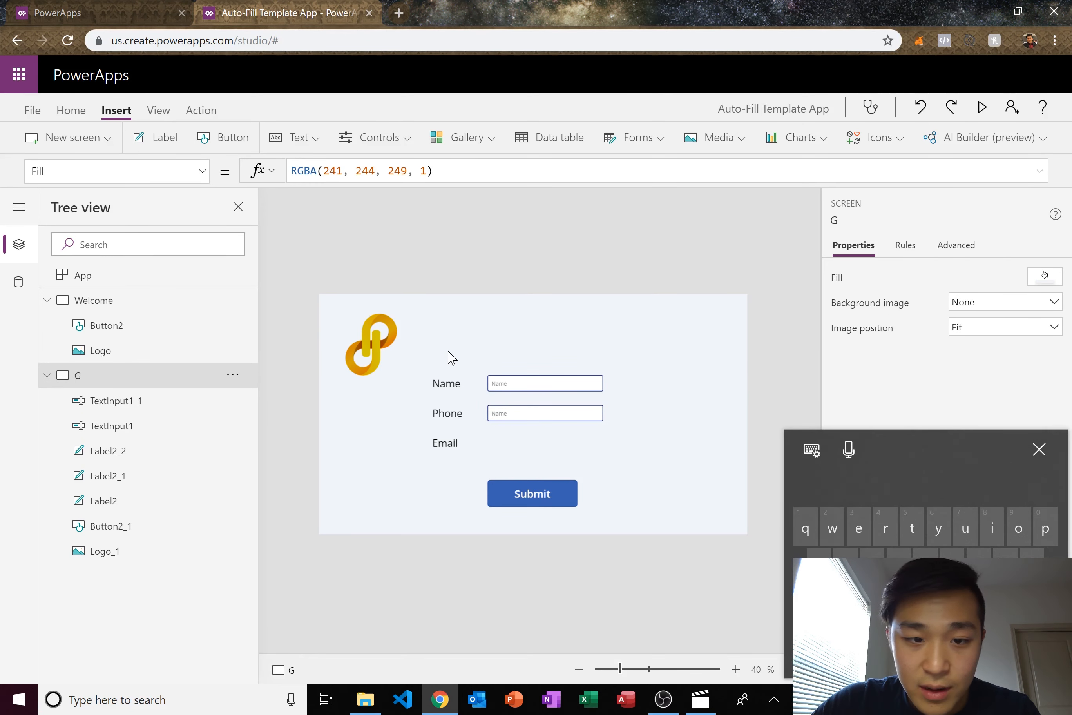
drag(431, 311, 586, 441)
- Nudge the Email label to line up with the other labels
click(331, 439)
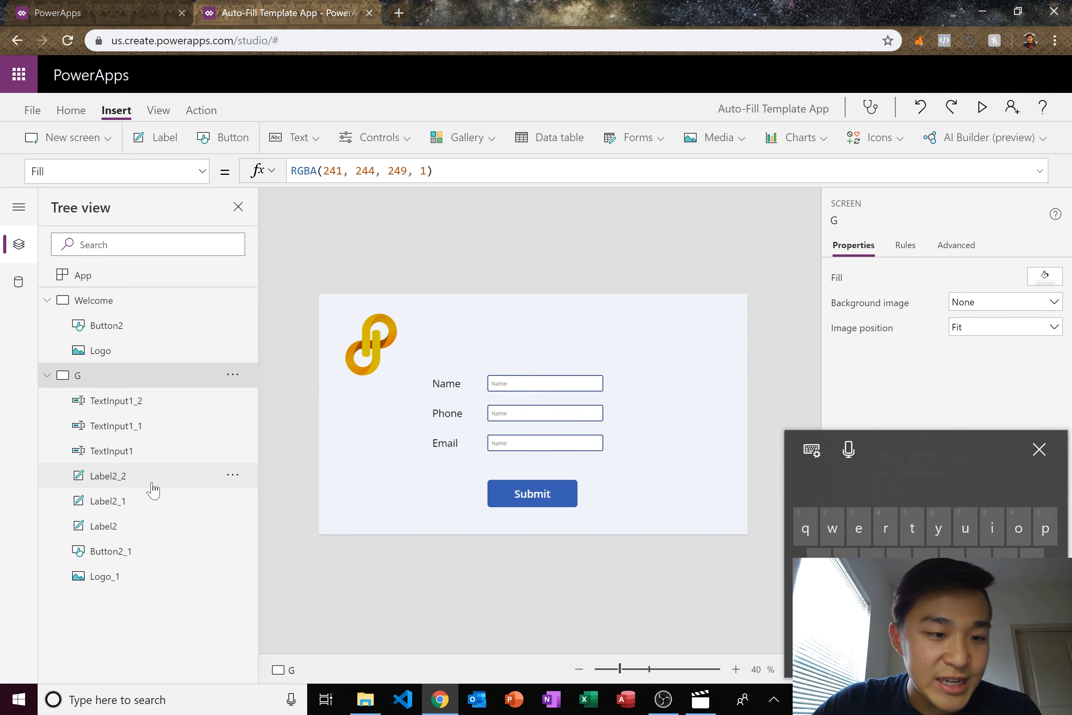
click(445, 442)
drag(444, 443, 457, 377)
click(515, 400)
click(496, 346)
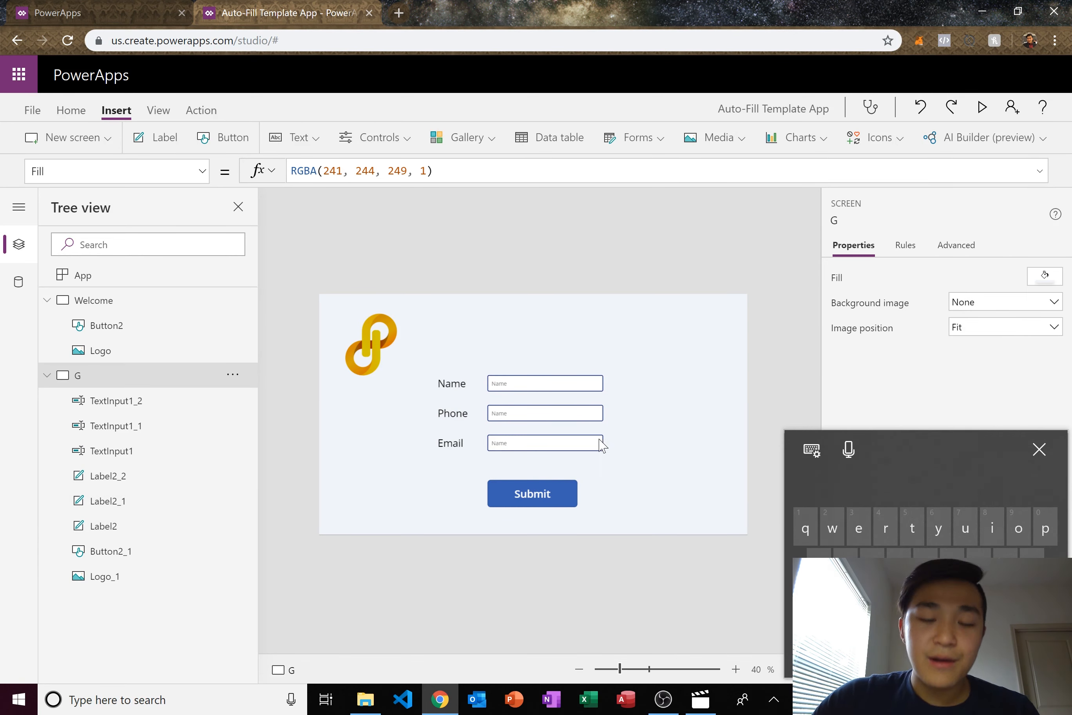
- Set the copied inputs' hint text to 'Phone' and 'Email'
click(579, 411)
drag(987, 327, 909, 323)
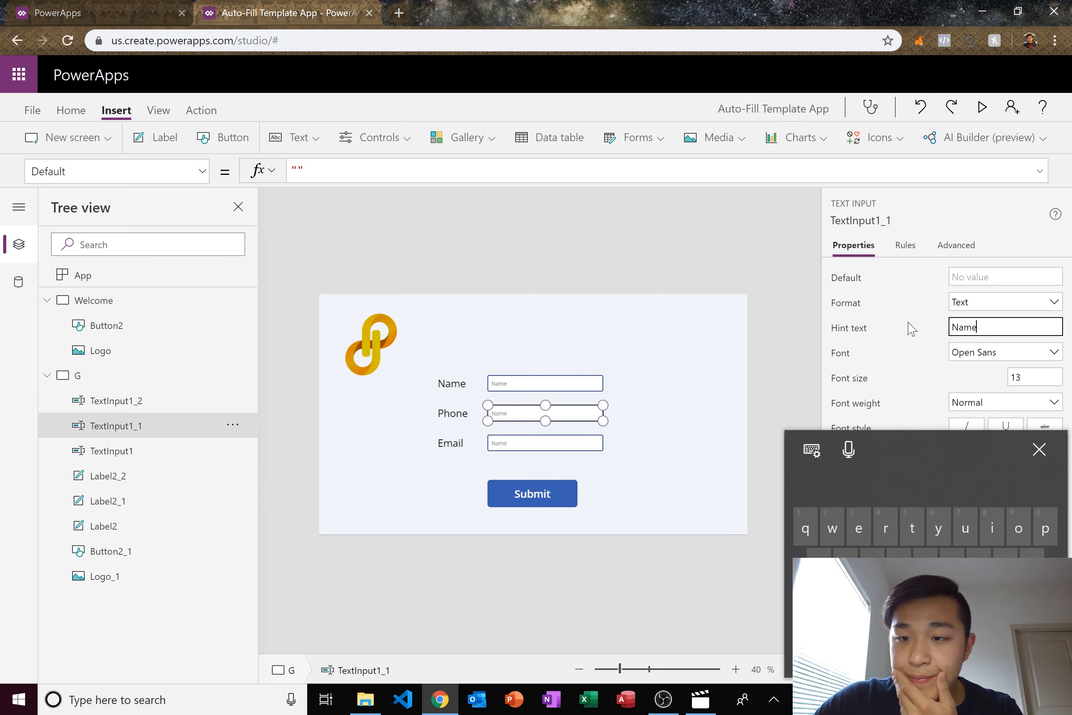
text(Phone)
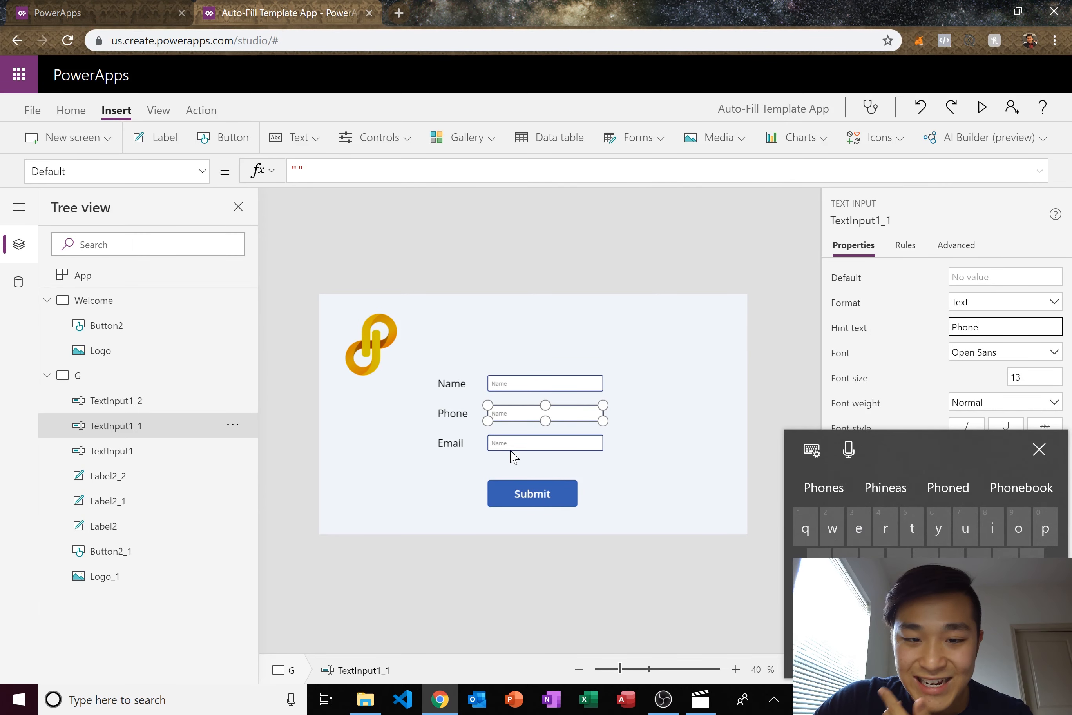
click(545, 443)
double_click(964, 327)
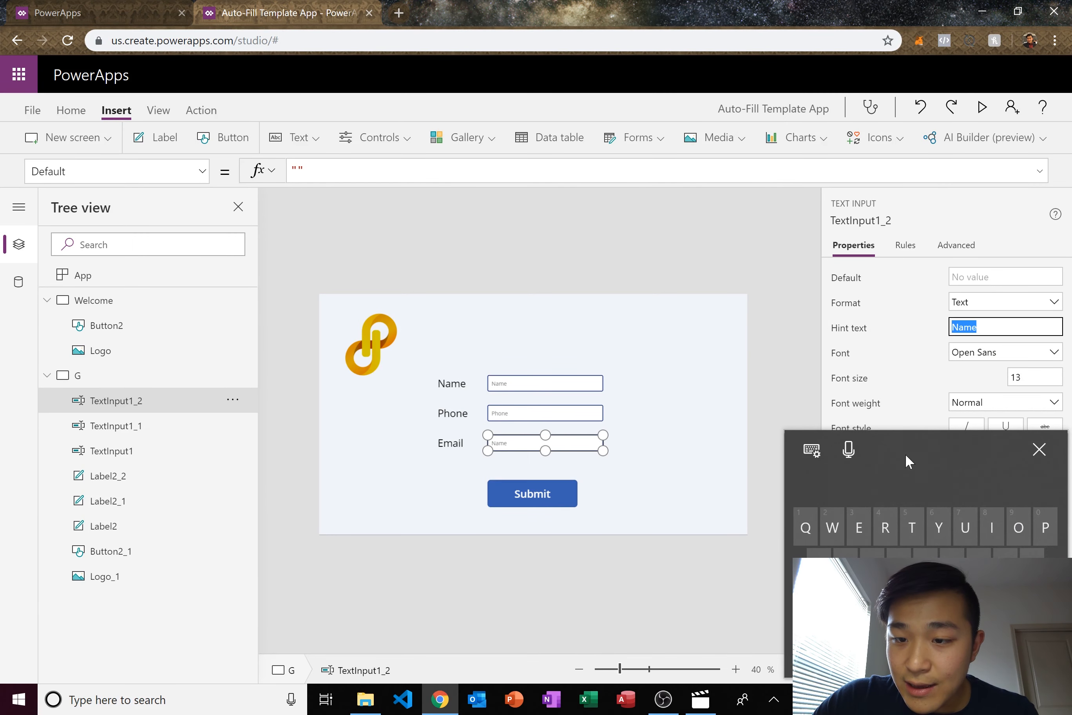
text(Email)
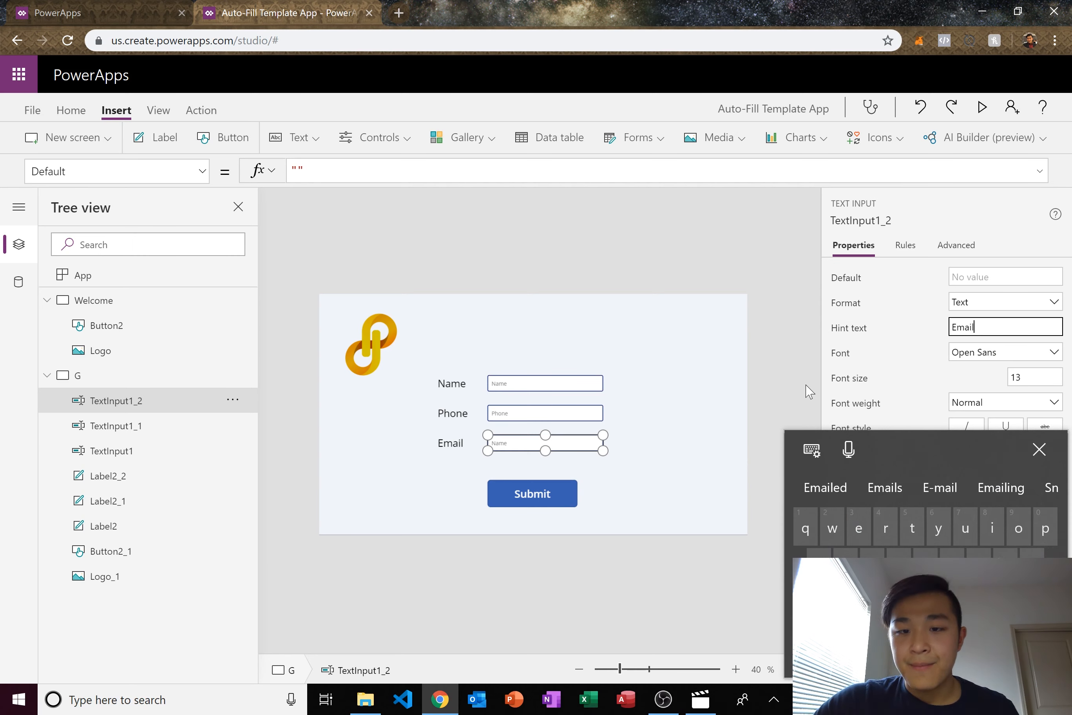
click(734, 449)
click(549, 506)
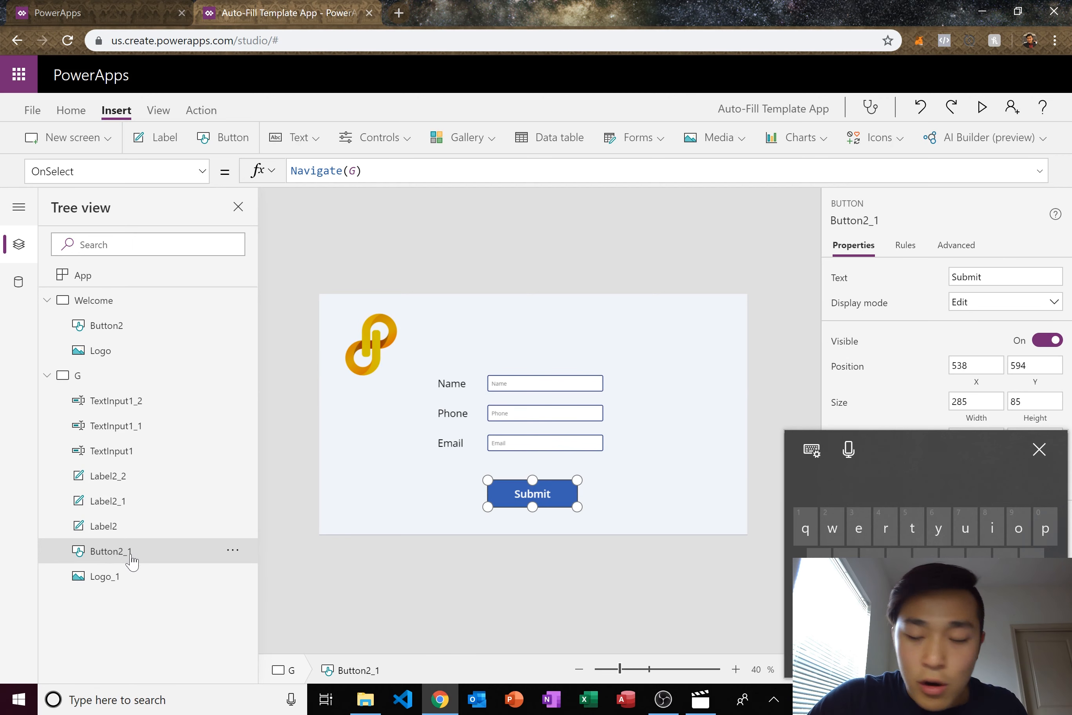
- Delete Navigate(G) from the Submit button's OnSelect formula
click(1035, 452)
drag(401, 171, 227, 173)
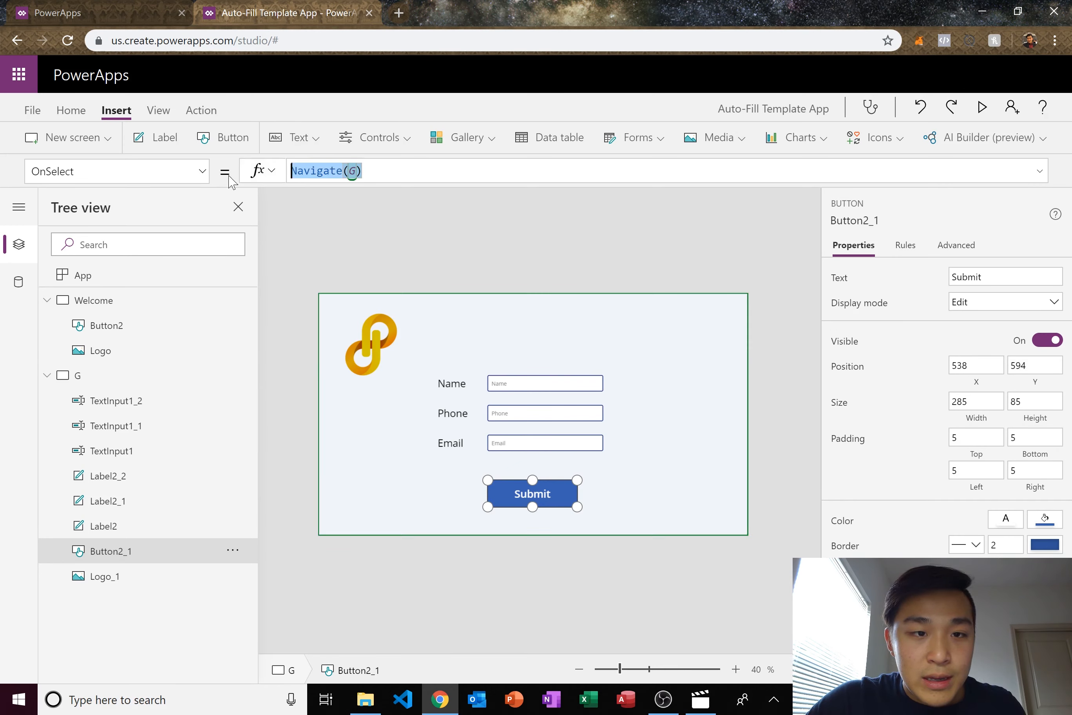
key(BackSpace)
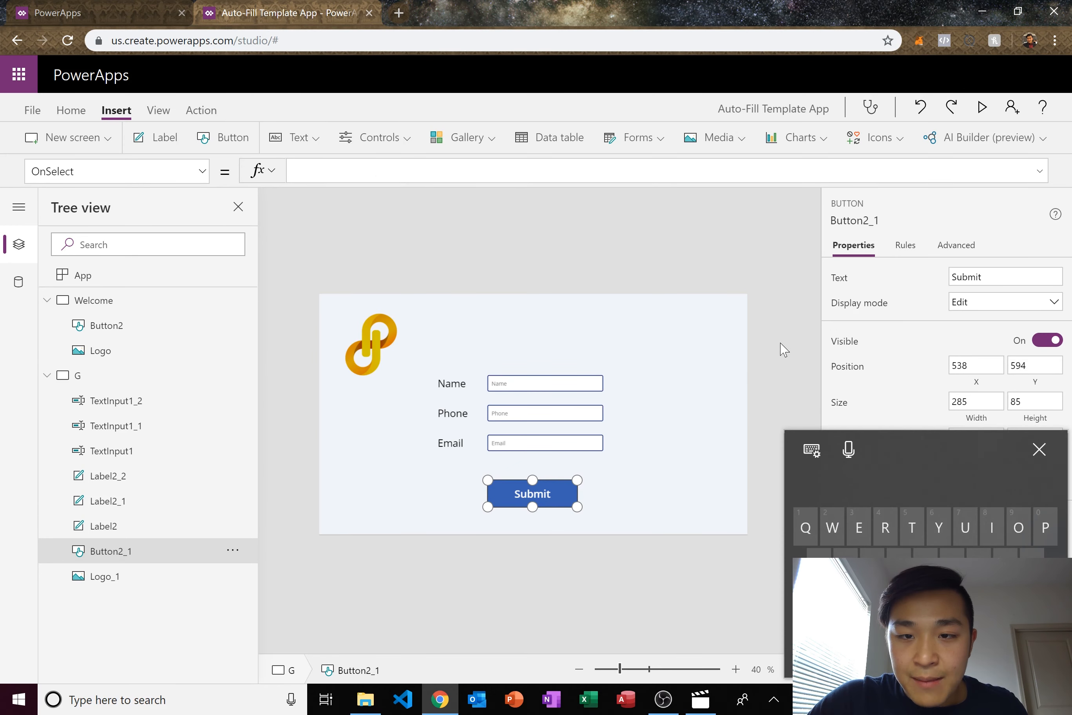
click(450, 279)
click(518, 497)
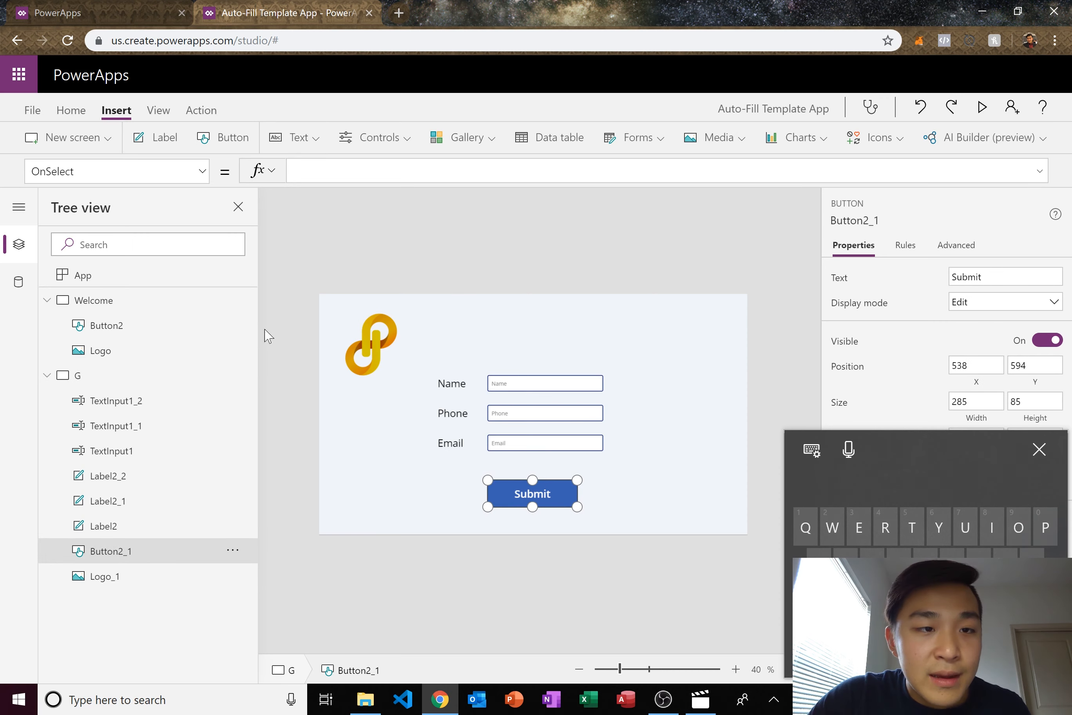
click(401, 138)
click(406, 141)
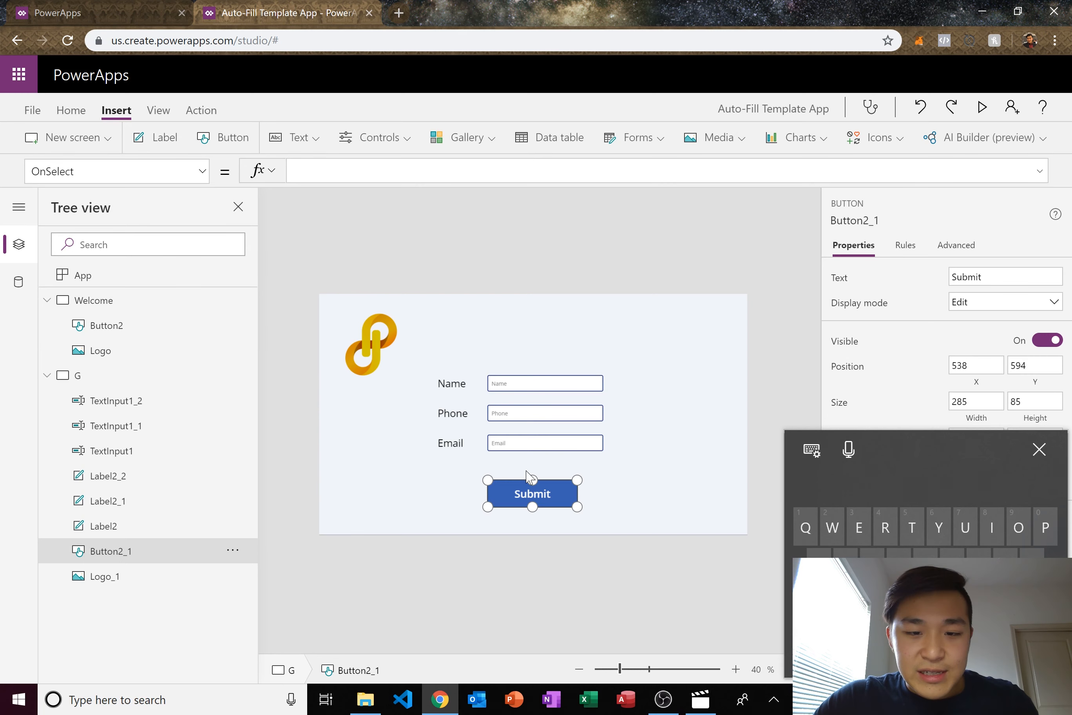
- Attach the Auto-Fill Templates flow to the Submit button from Action > Flows
click(200, 111)
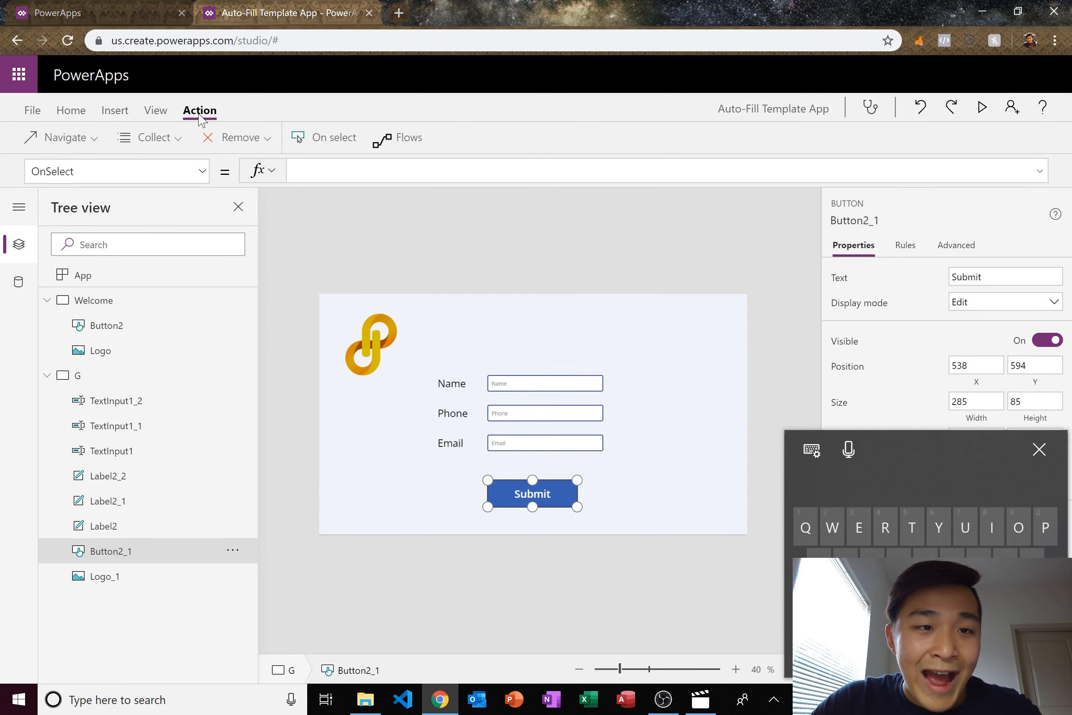
click(394, 146)
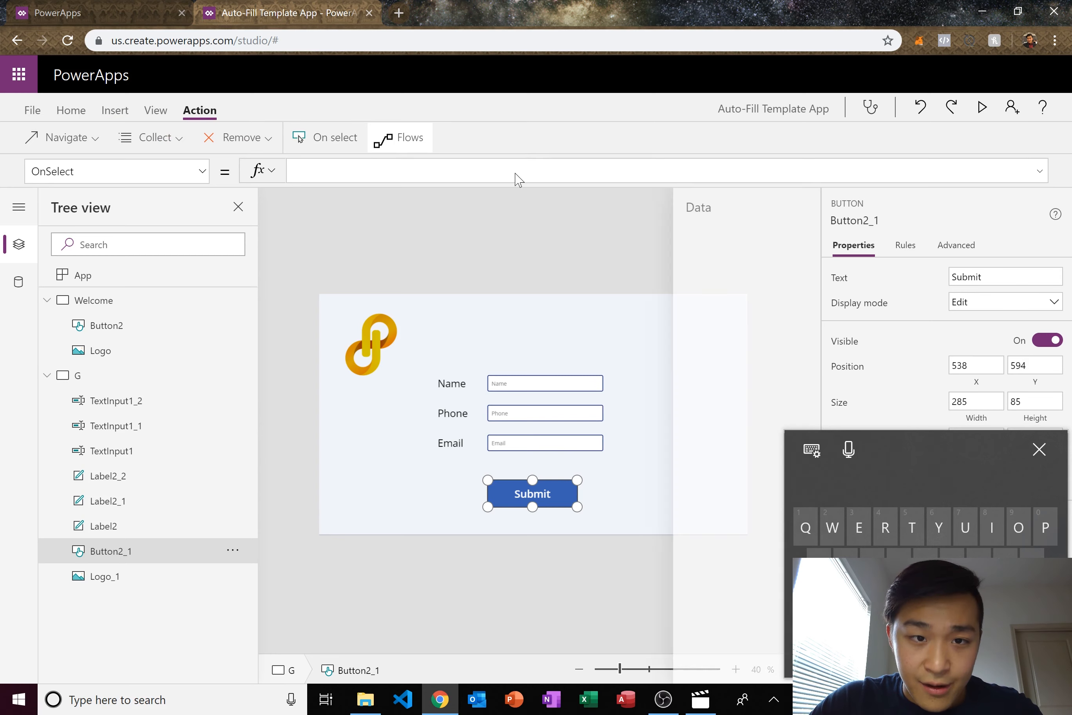
click(1046, 463)
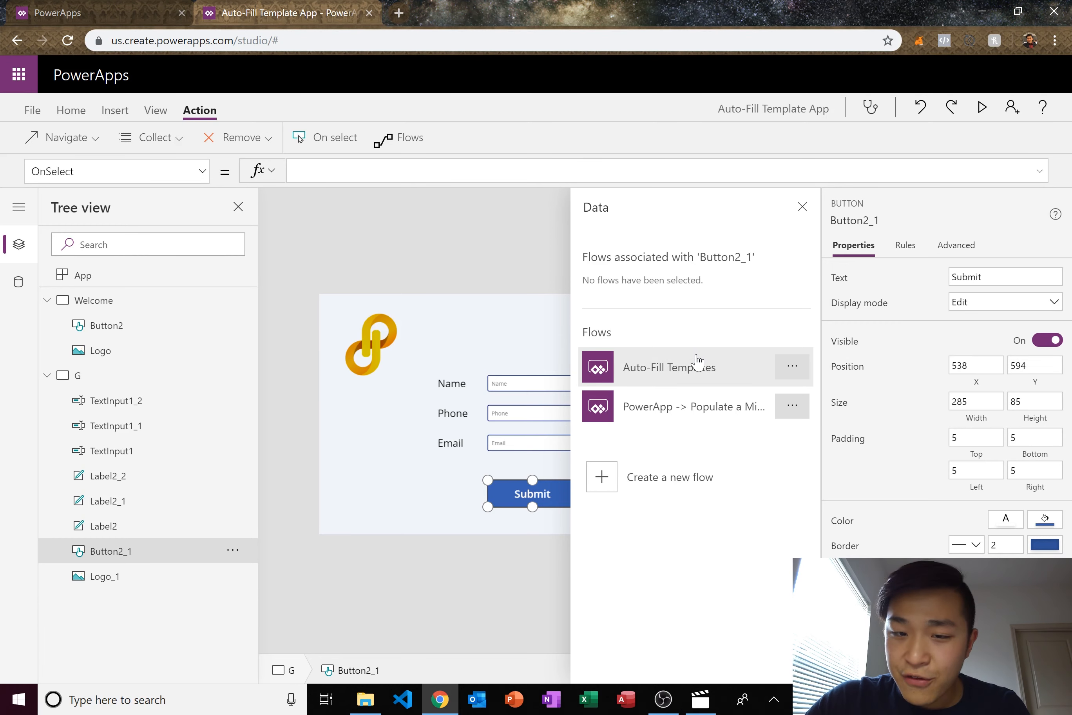
click(661, 369)
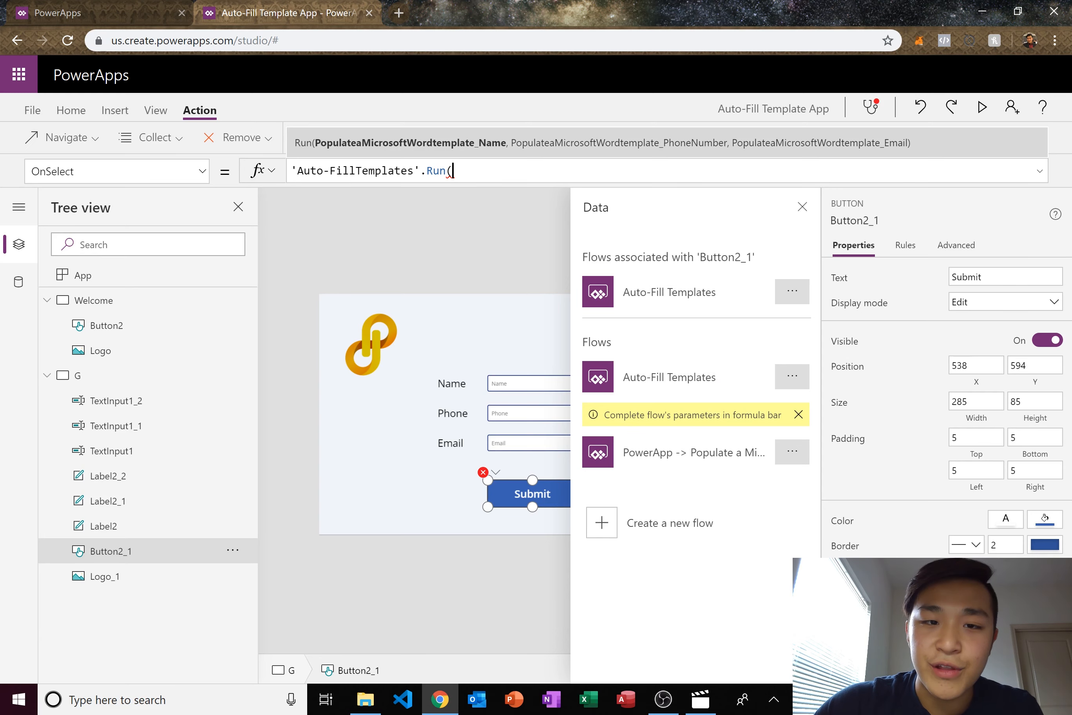
click(802, 206)
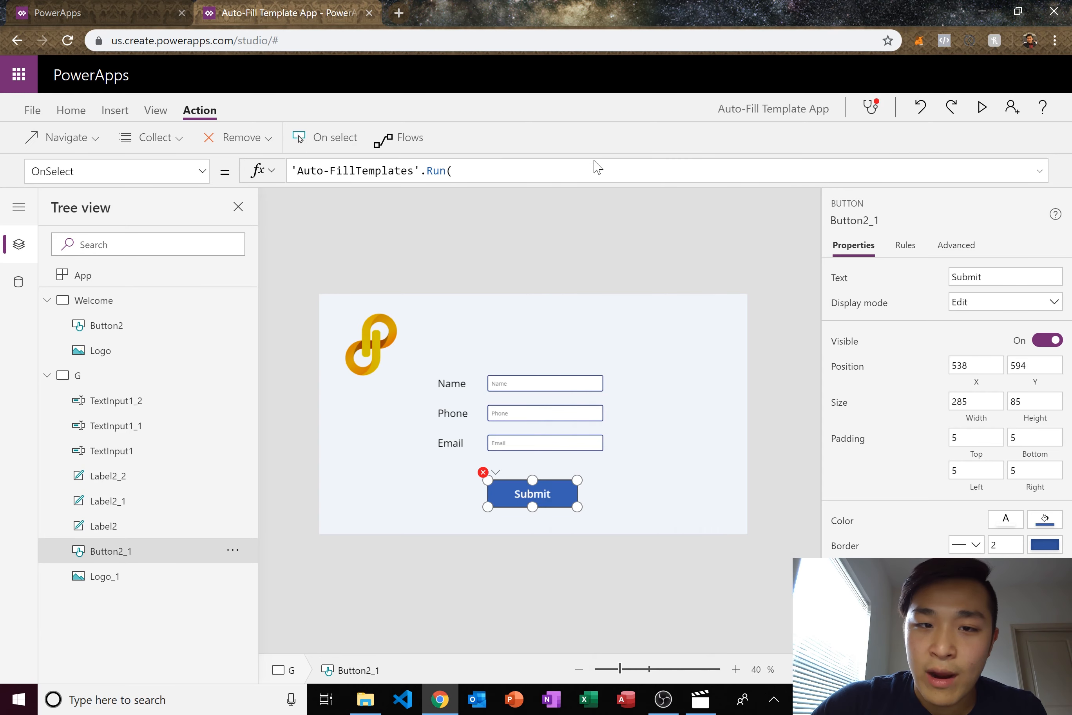
click(459, 473)
click(525, 498)
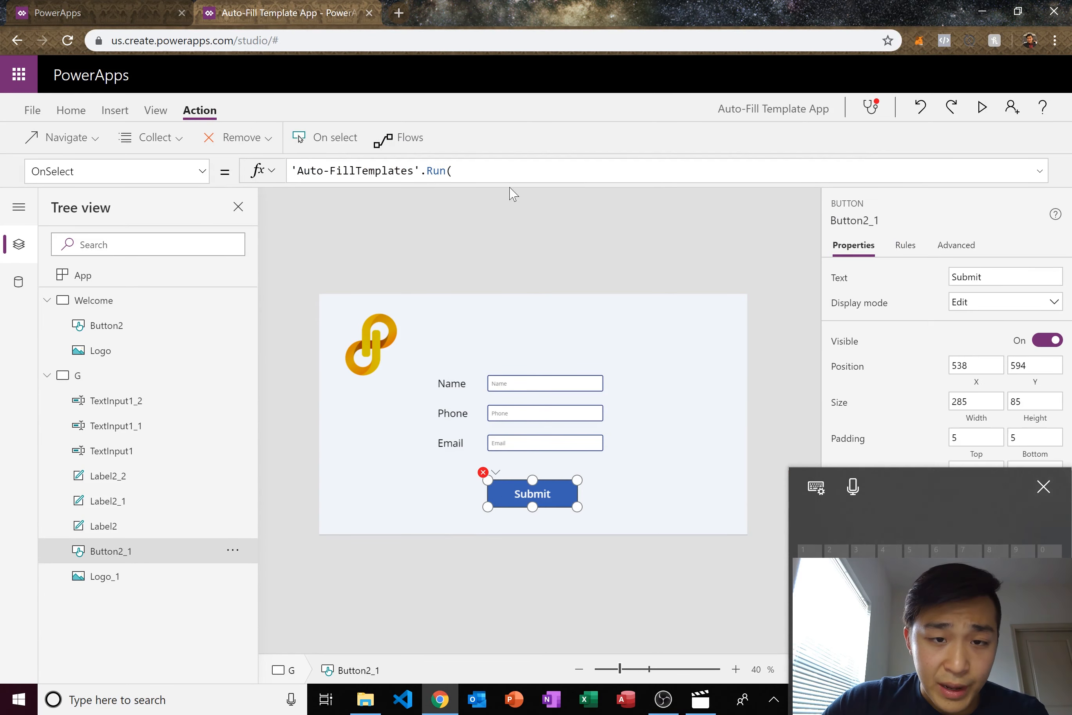
- Enter TextInput1.Text as the first argument of the Auto-FillTemplates Run call
click(503, 173)
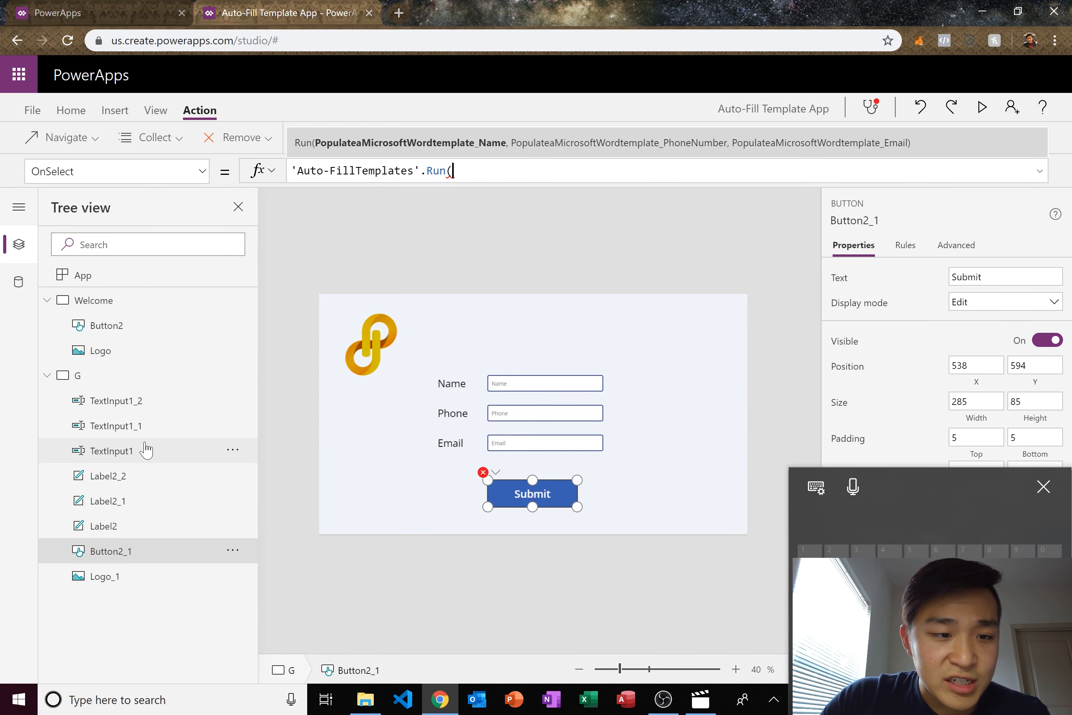
text(t)
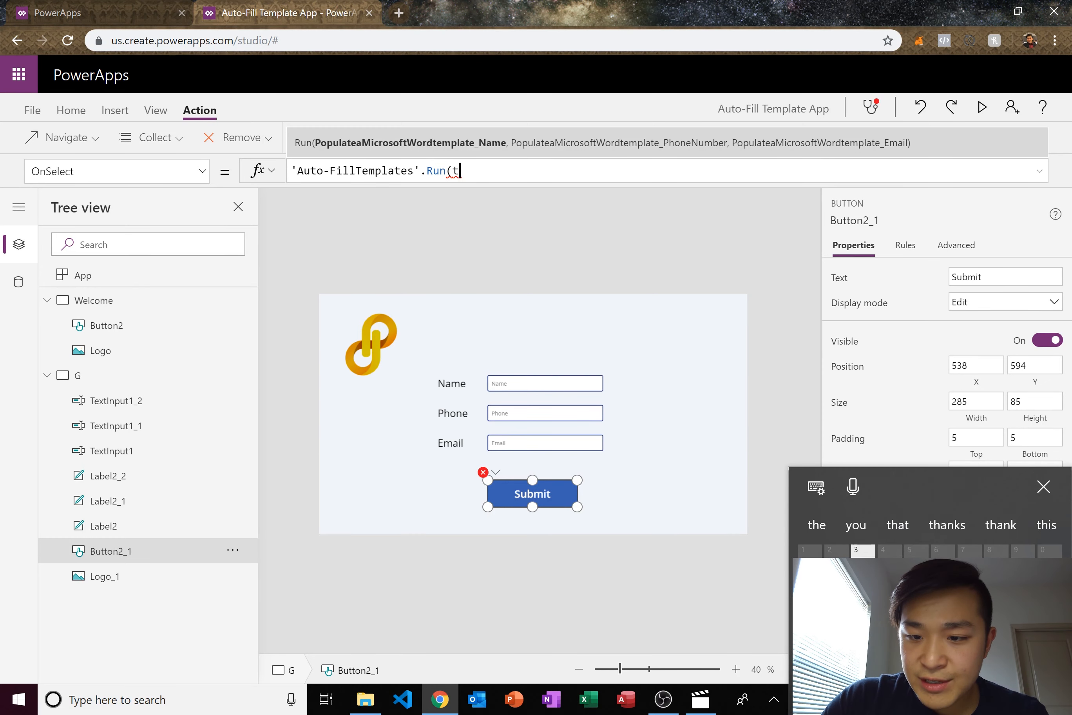
text(extin)
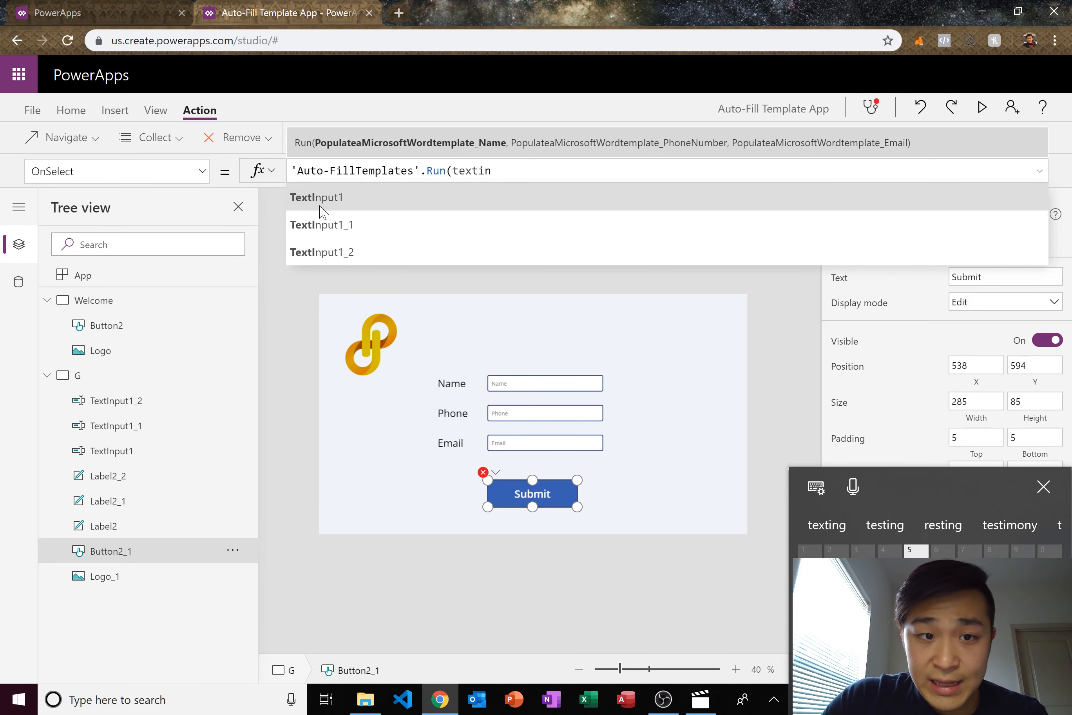
key(Tab)
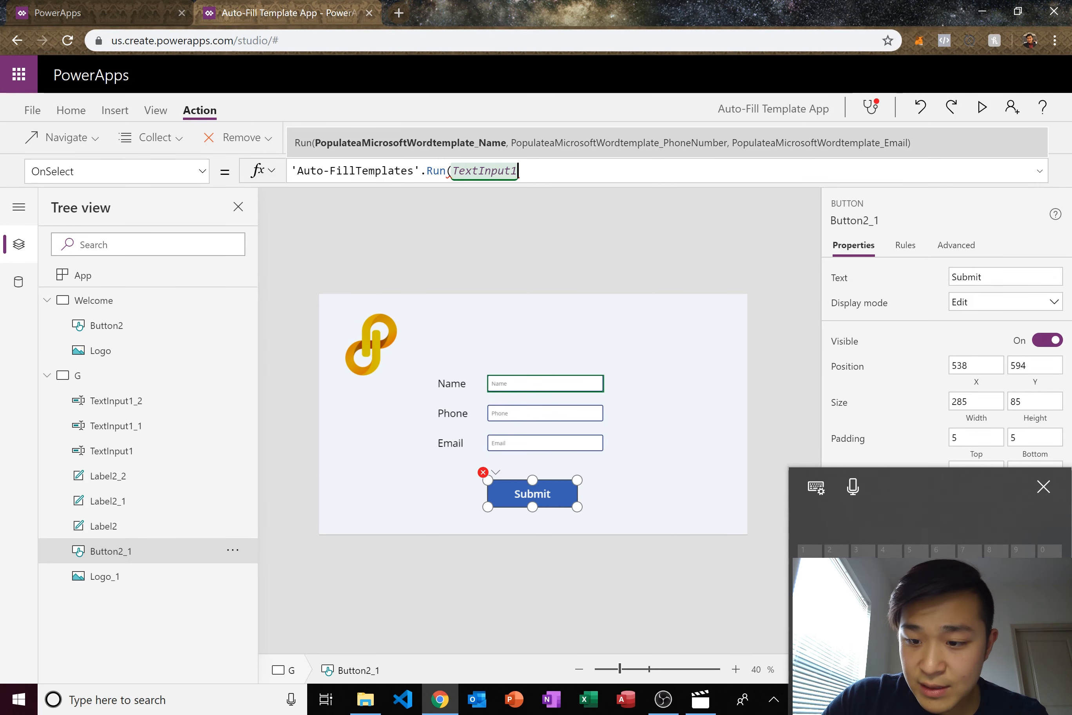
text(.Te)
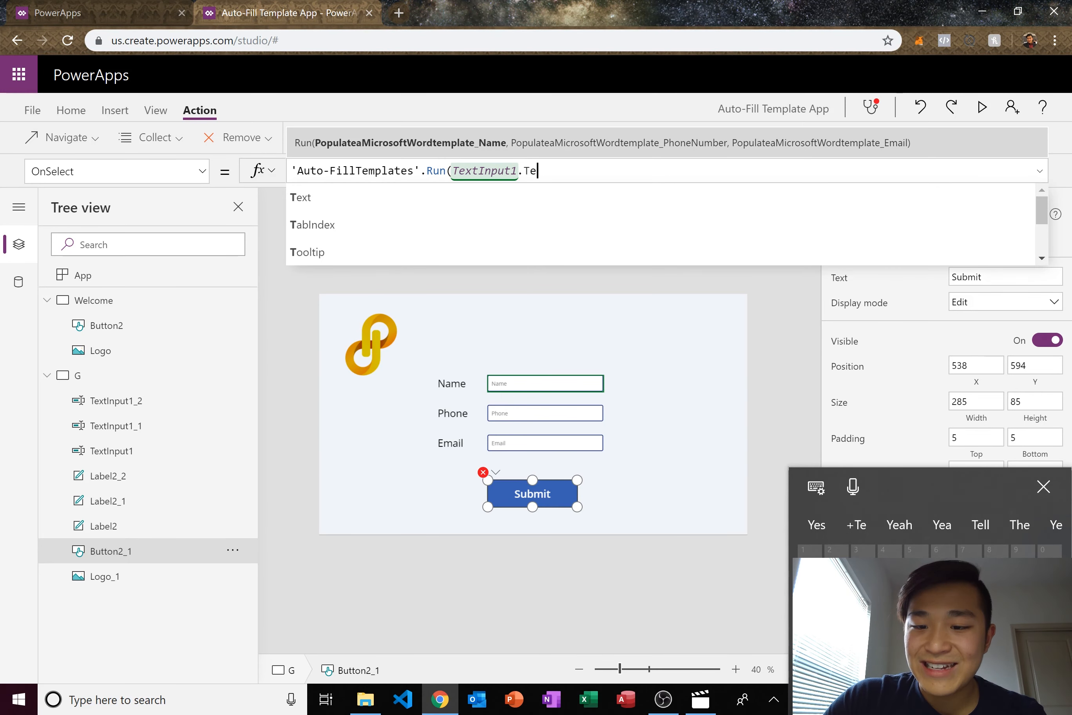
text(xt)
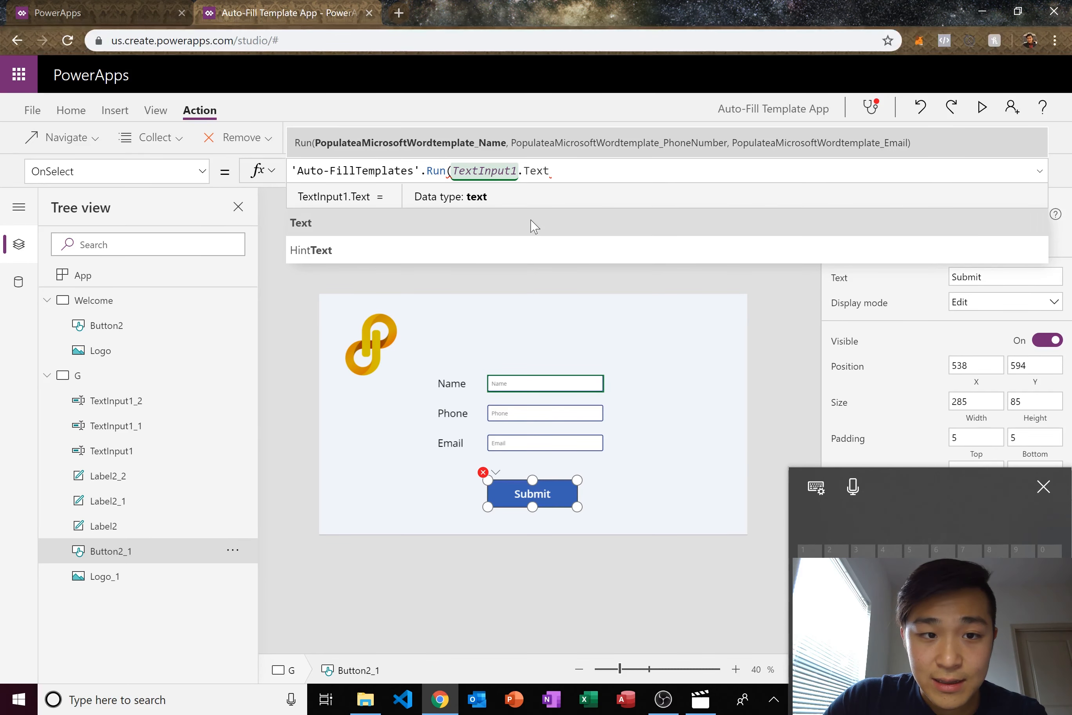
click(532, 222)
- Add TextInput1_1.Text and TextInput1_2.Text as the phone and email arguments and commit the formula
text(, )
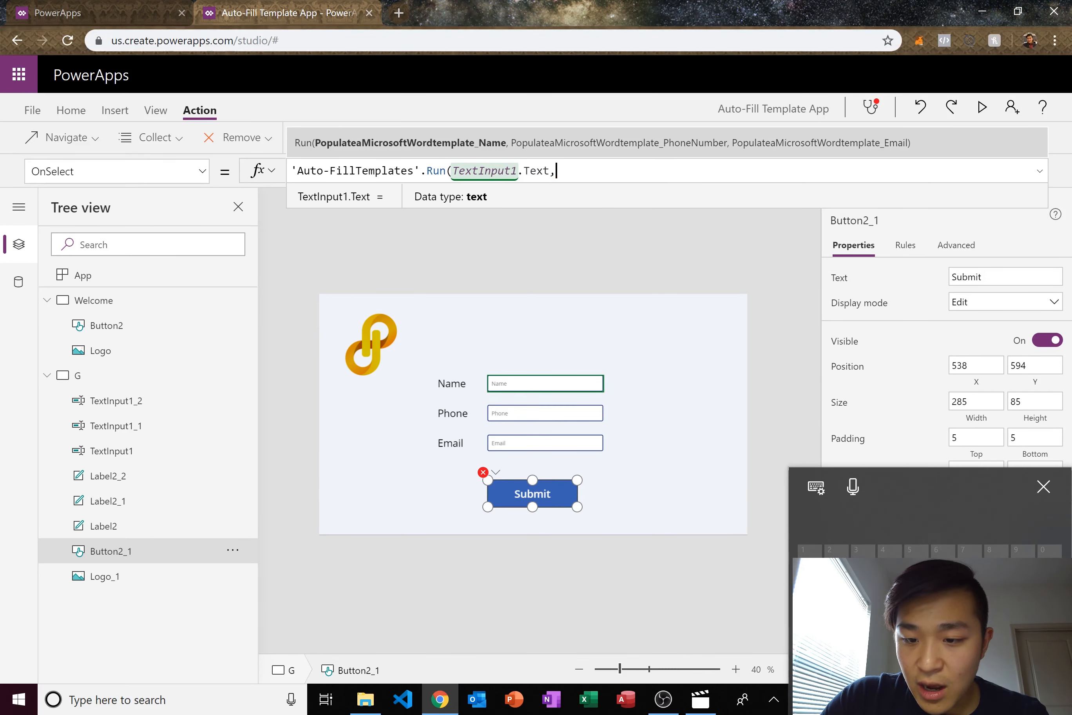
text(te)
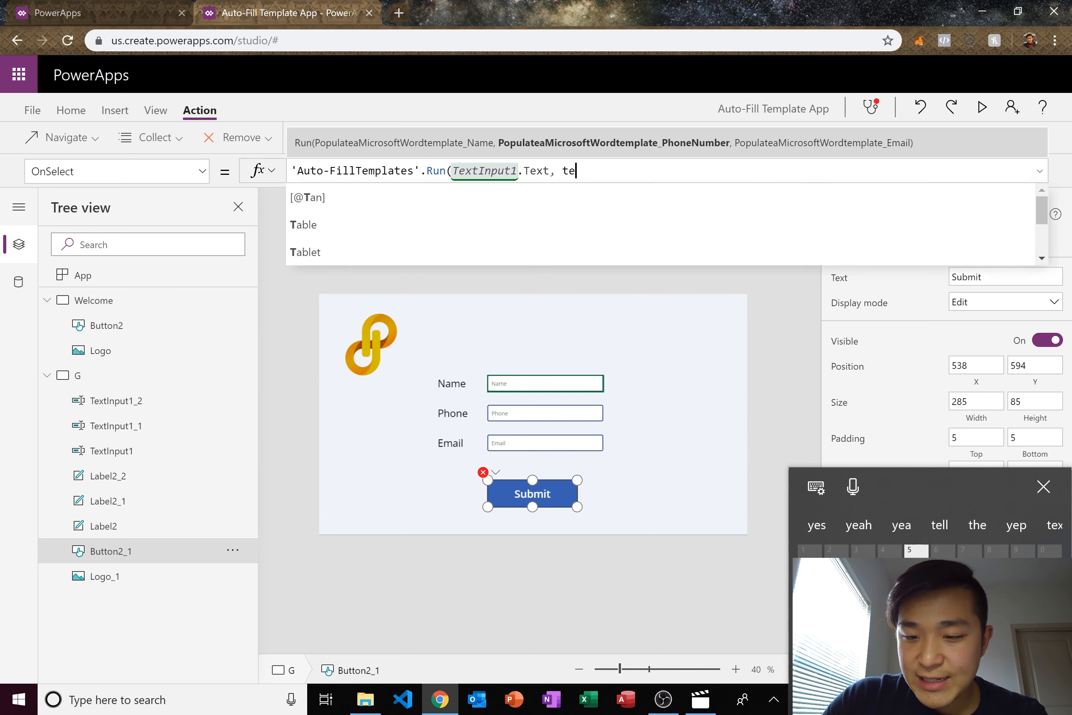
text(xtin)
click(383, 235)
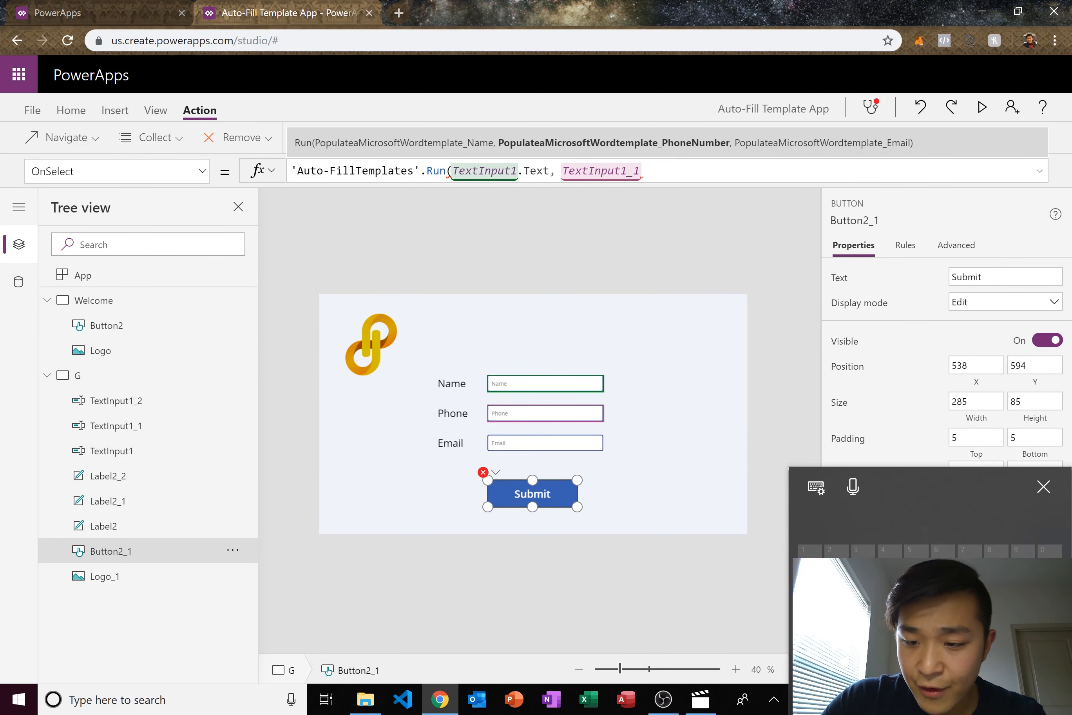
text(.)
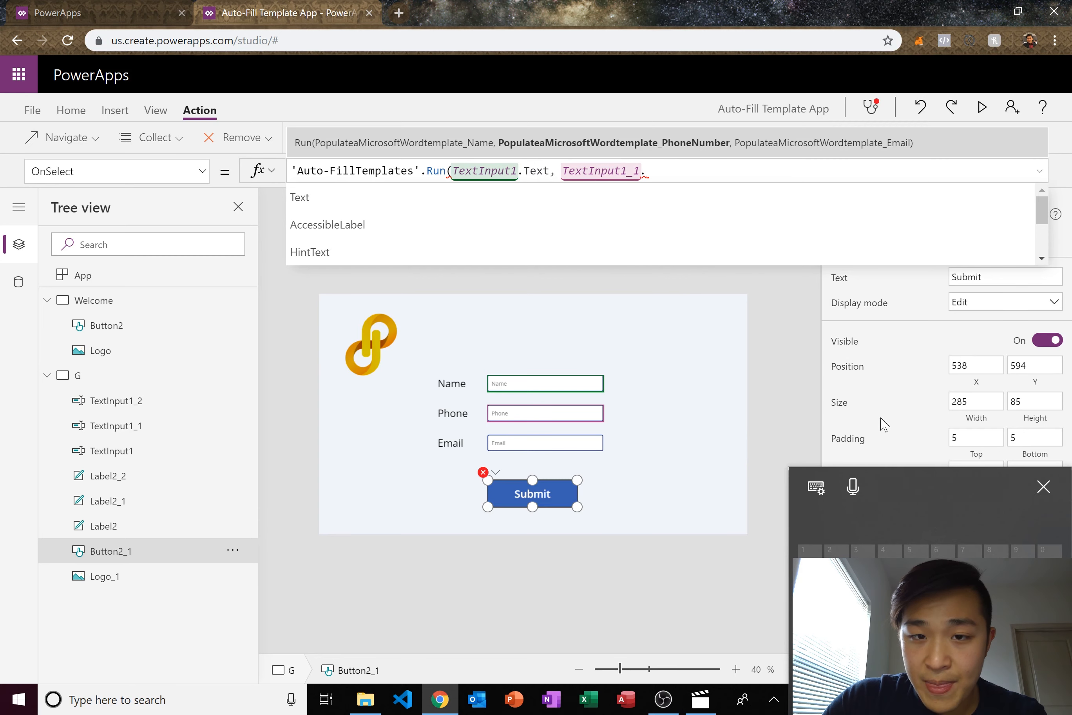
text(text)
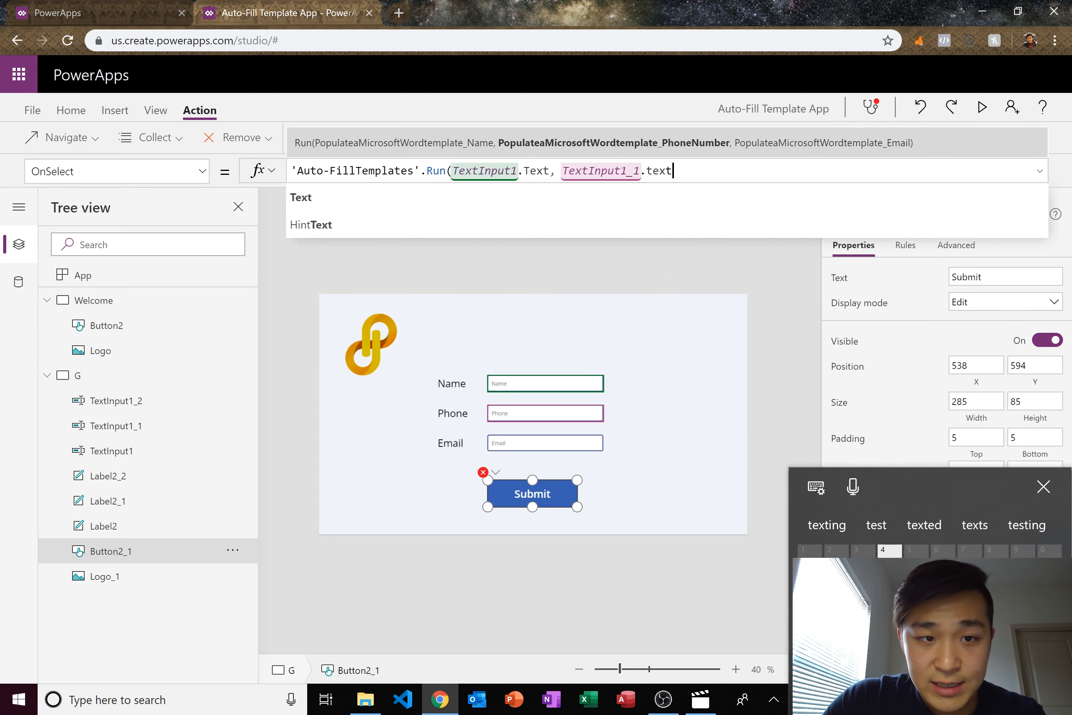
text(, )
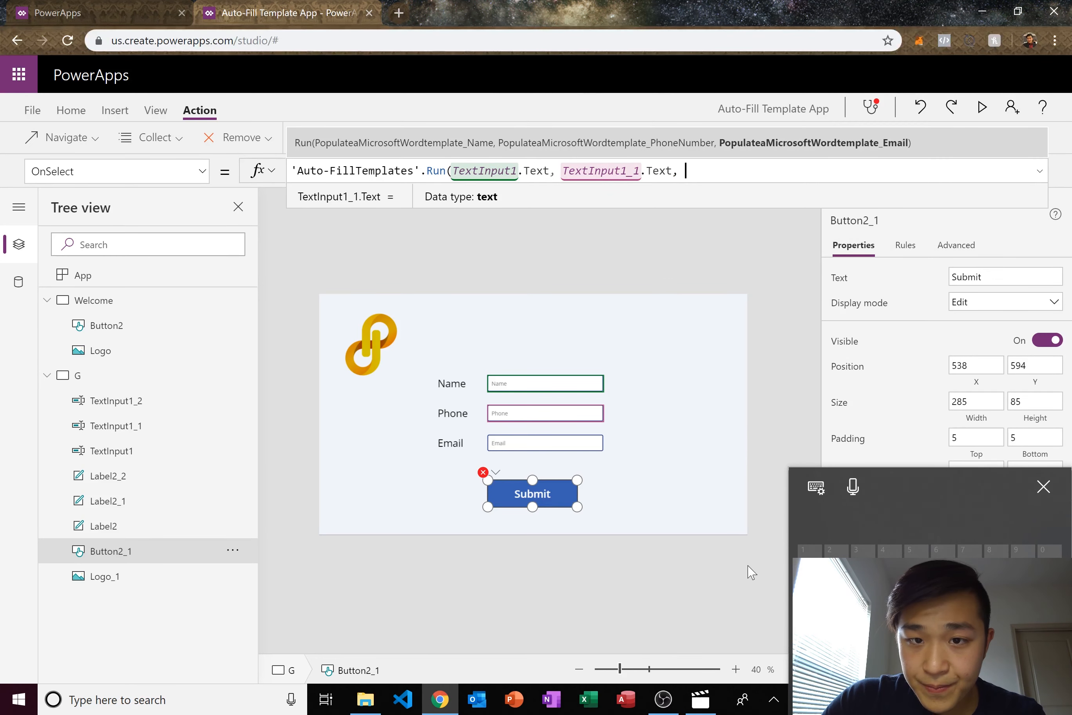
text(texr)
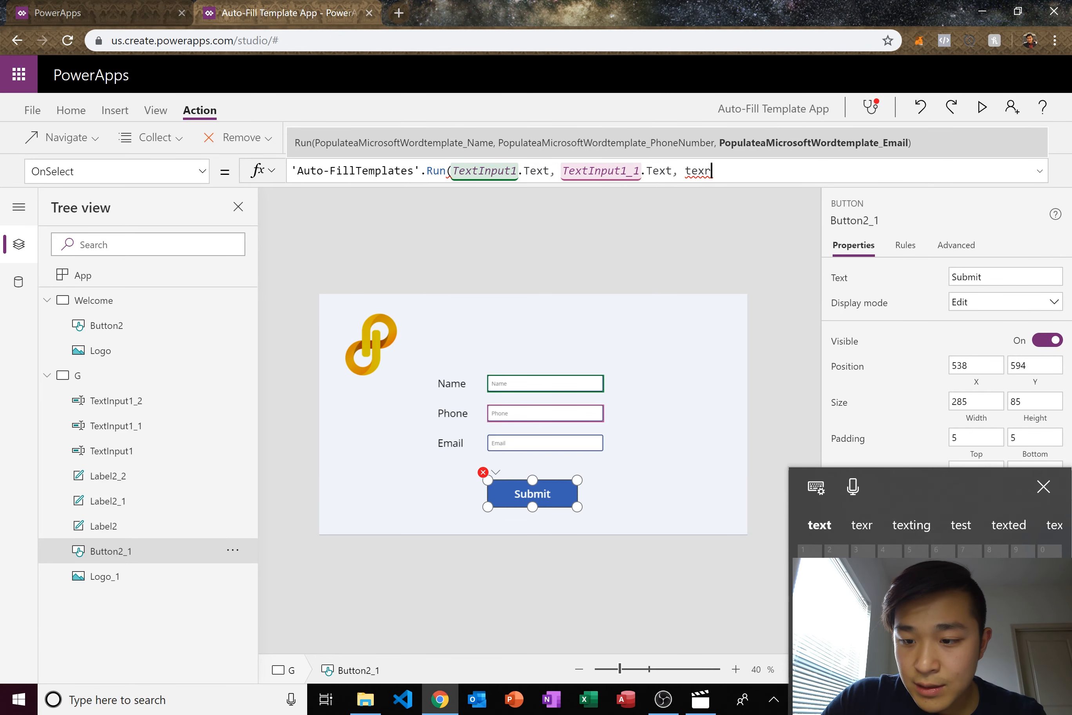
key(BackSpace)
text(tin)
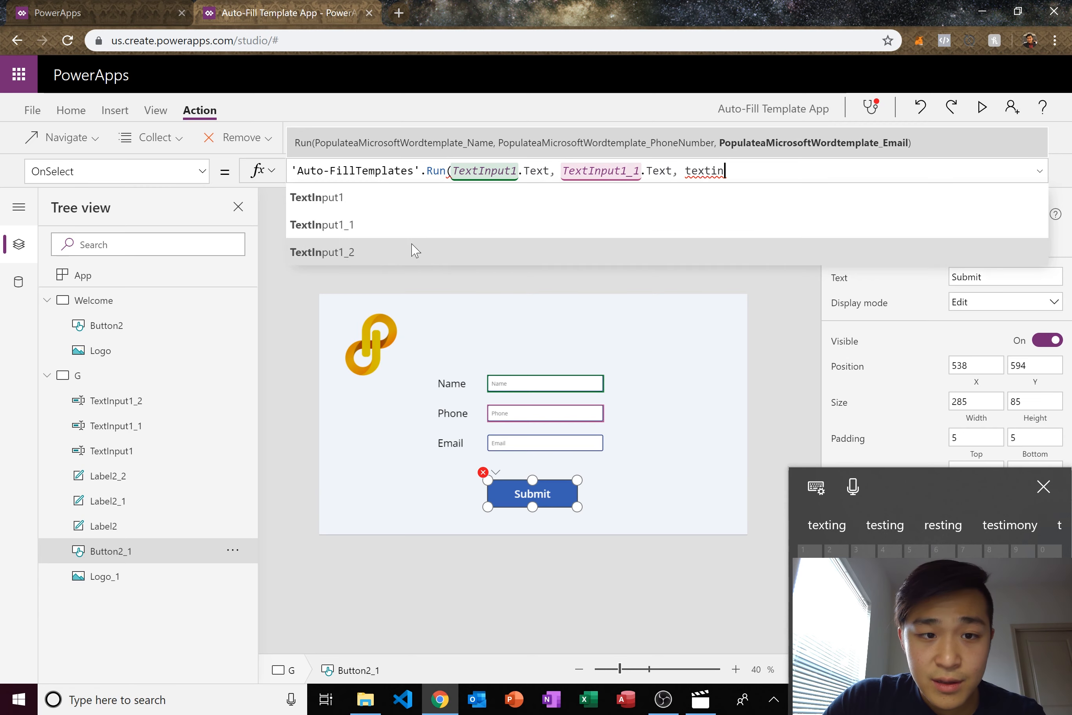
click(412, 251)
text(.te)
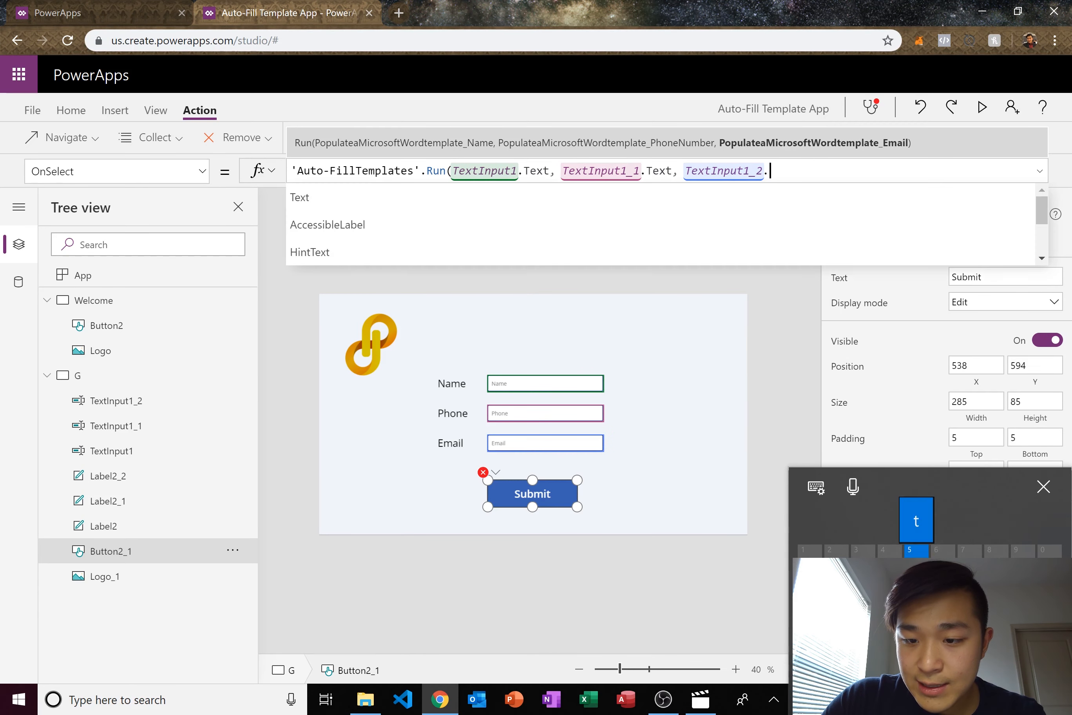
text(x)
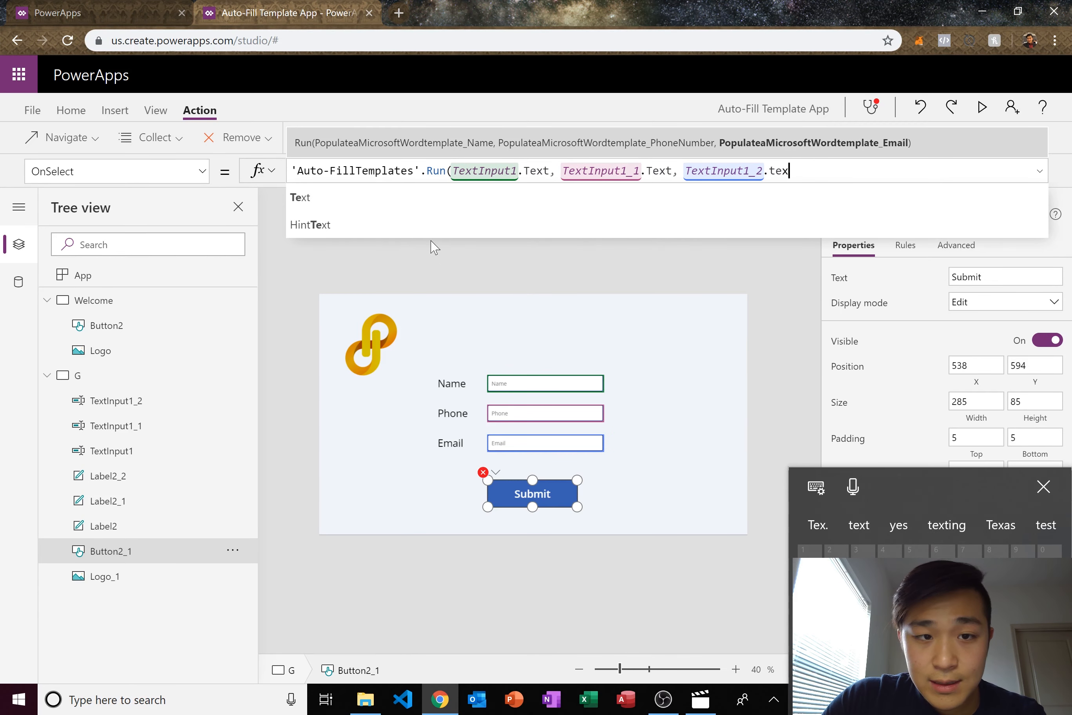
click(395, 198)
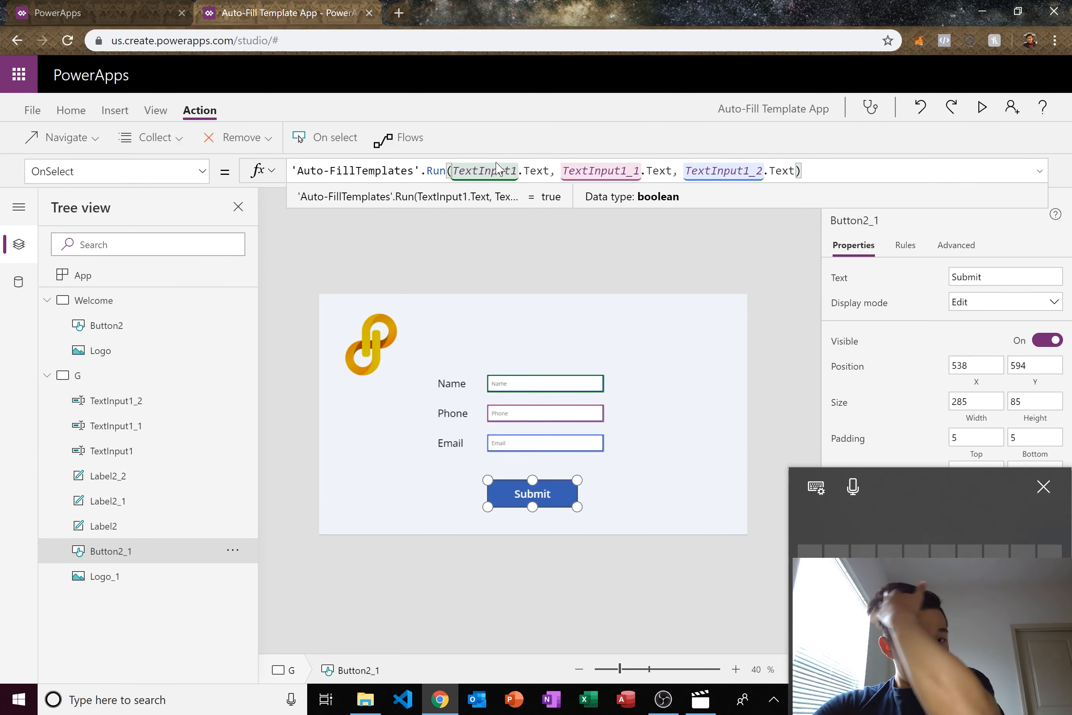
click(484, 170)
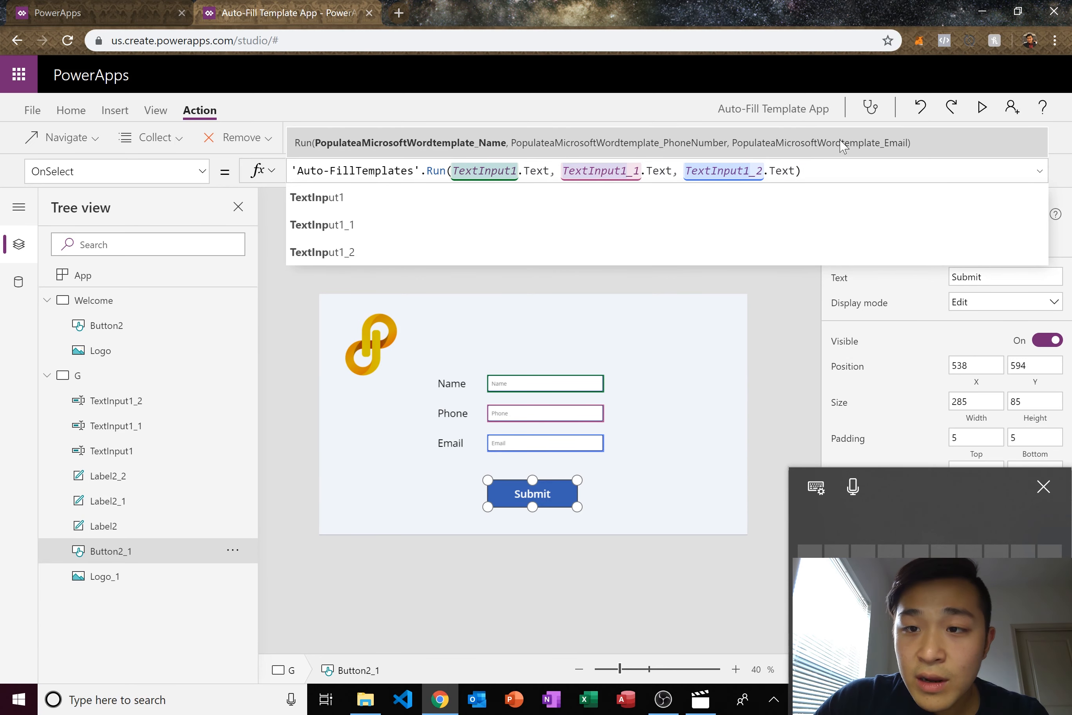
click(1043, 486)
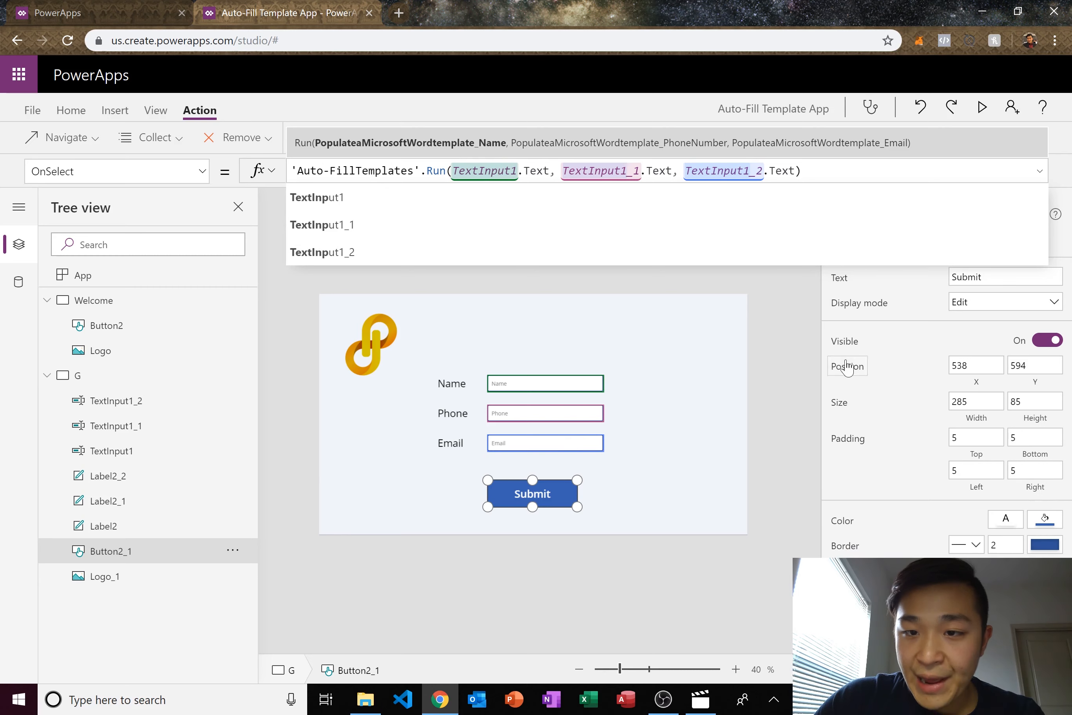
click(796, 344)
- Nudge the Submit button into place and save the app to the cloud as Auto-Fill Template App
click(546, 490)
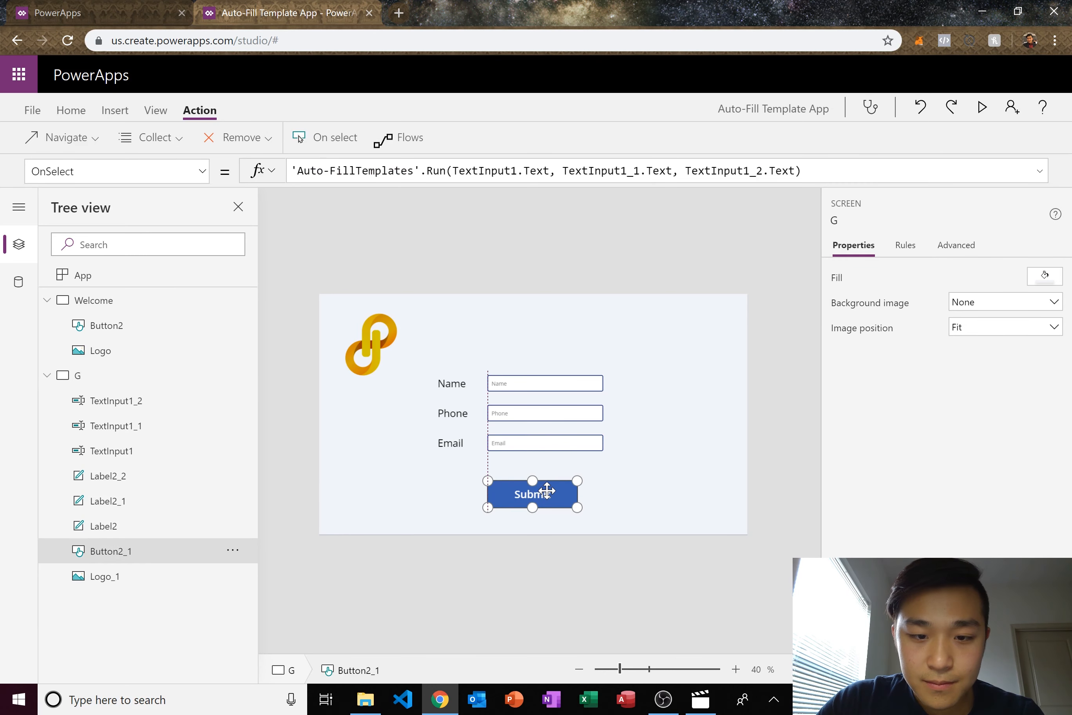
drag(546, 490, 552, 484)
click(742, 405)
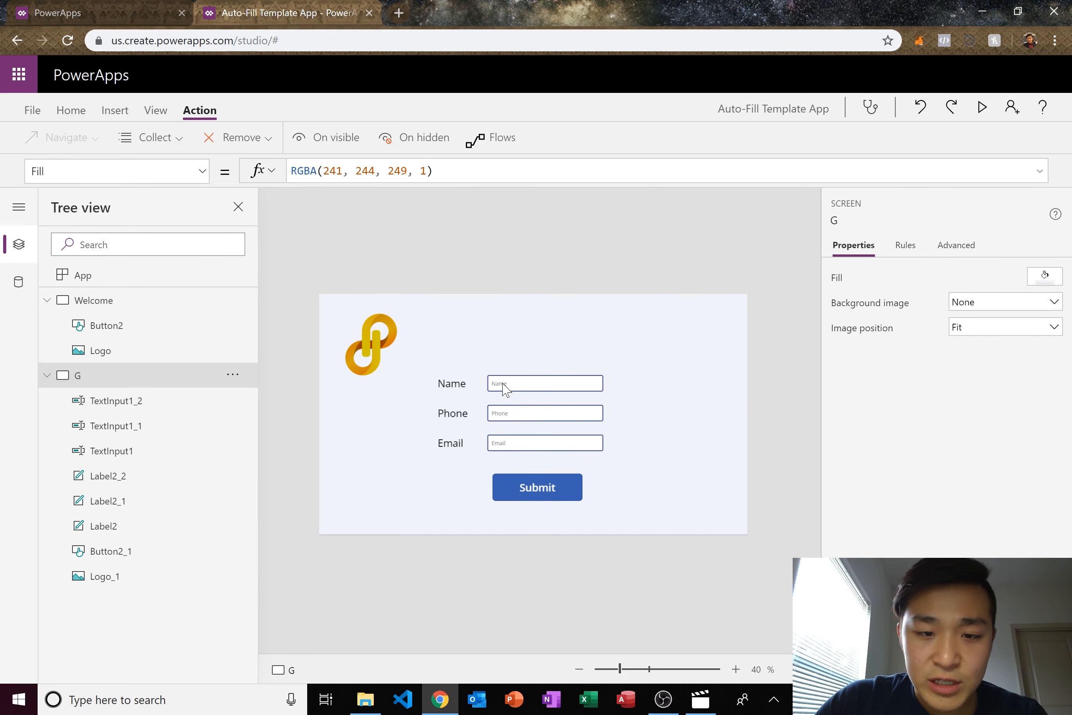
click(32, 110)
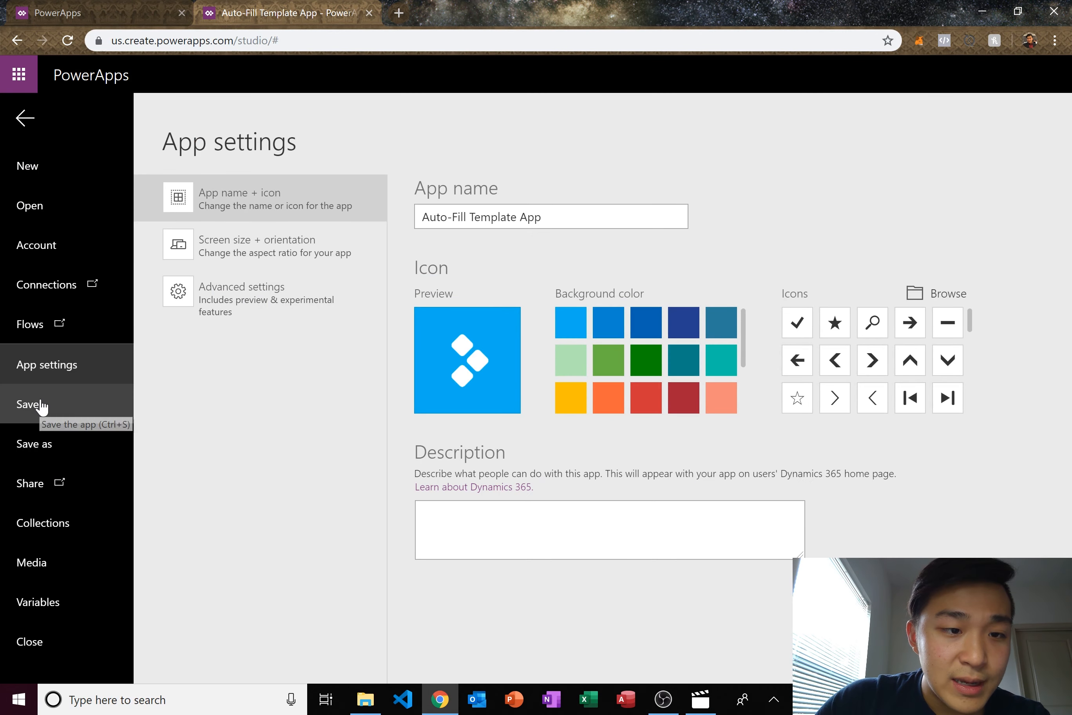
click(34, 444)
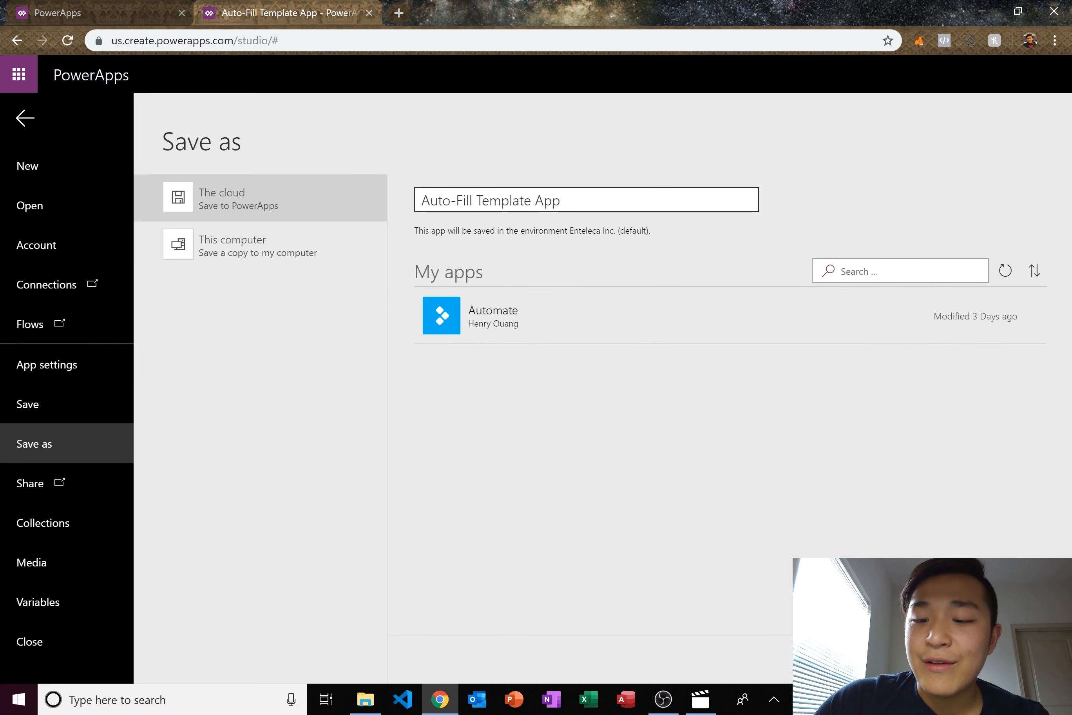
click(1015, 658)
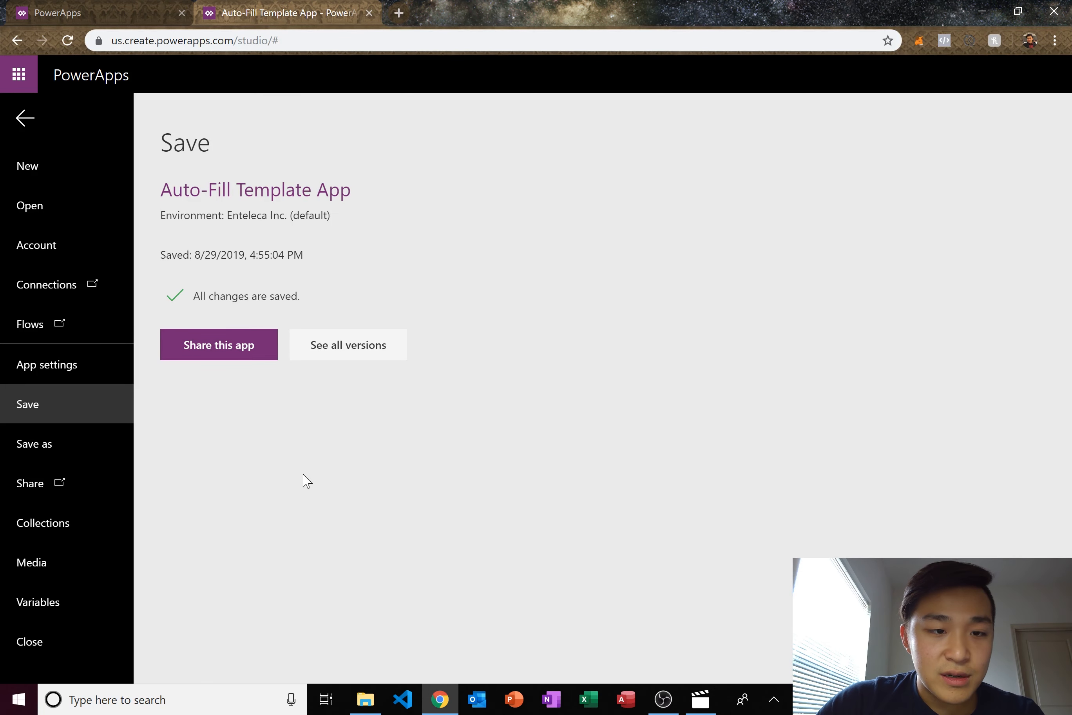
key(super)
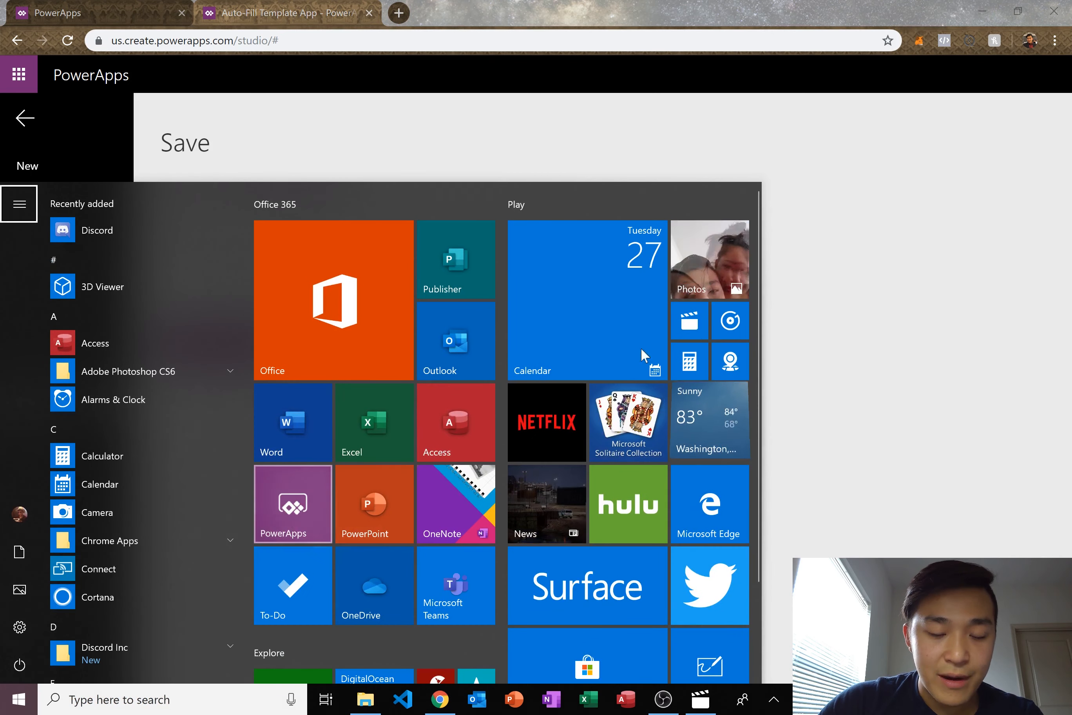
- Launch the PowerApps desktop app, open the Enteleca Database - AUTOMATES folder, and arrange both windows
click(290, 516)
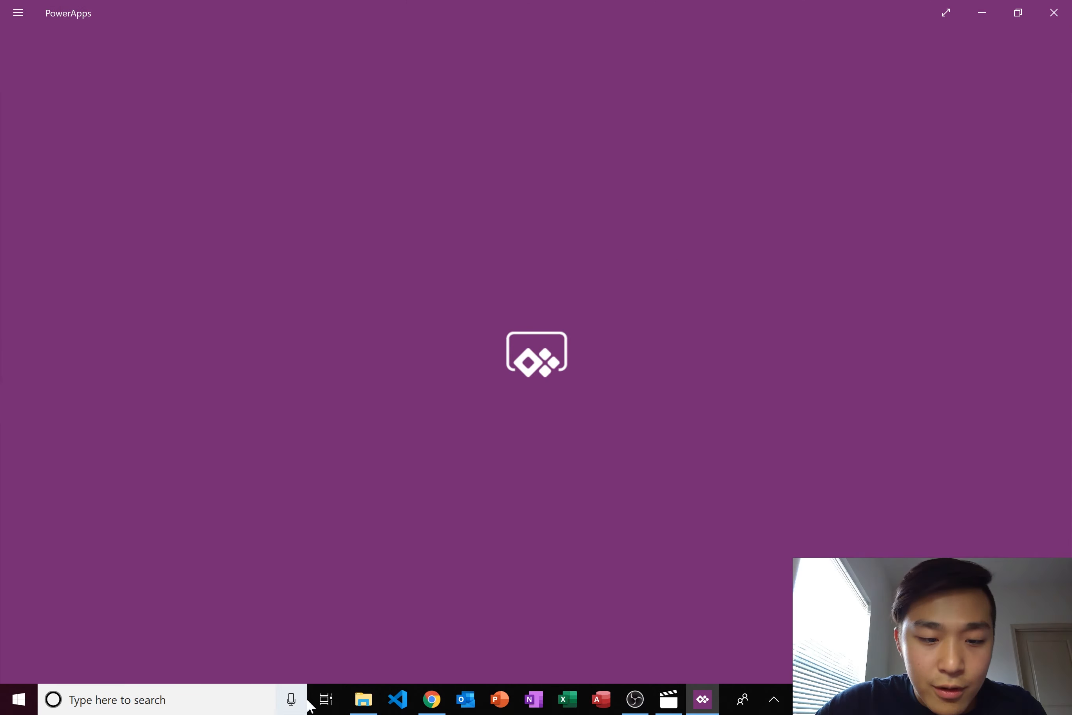
click(363, 698)
click(306, 413)
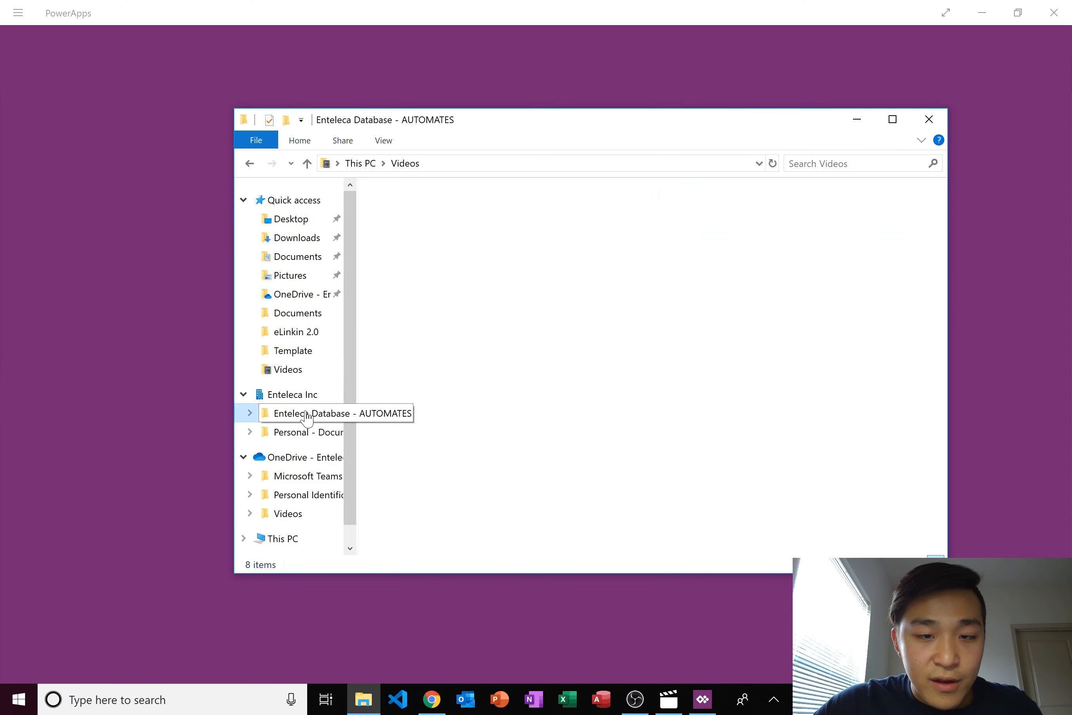
drag(590, 399, 543, 333)
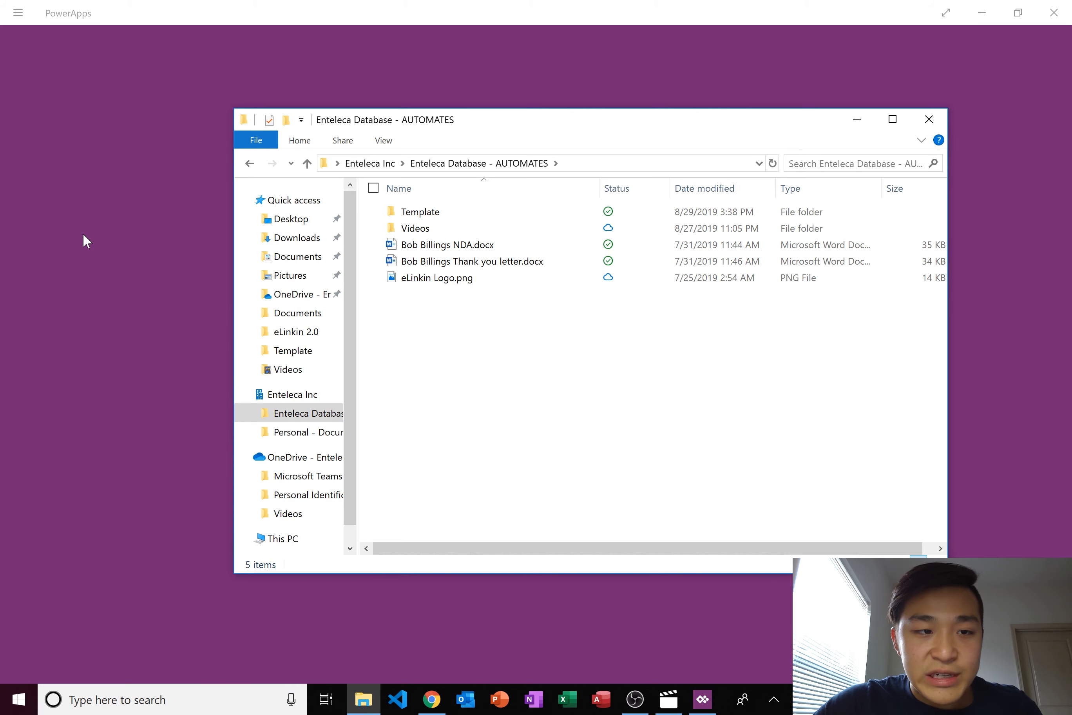
drag(646, 127, 790, 96)
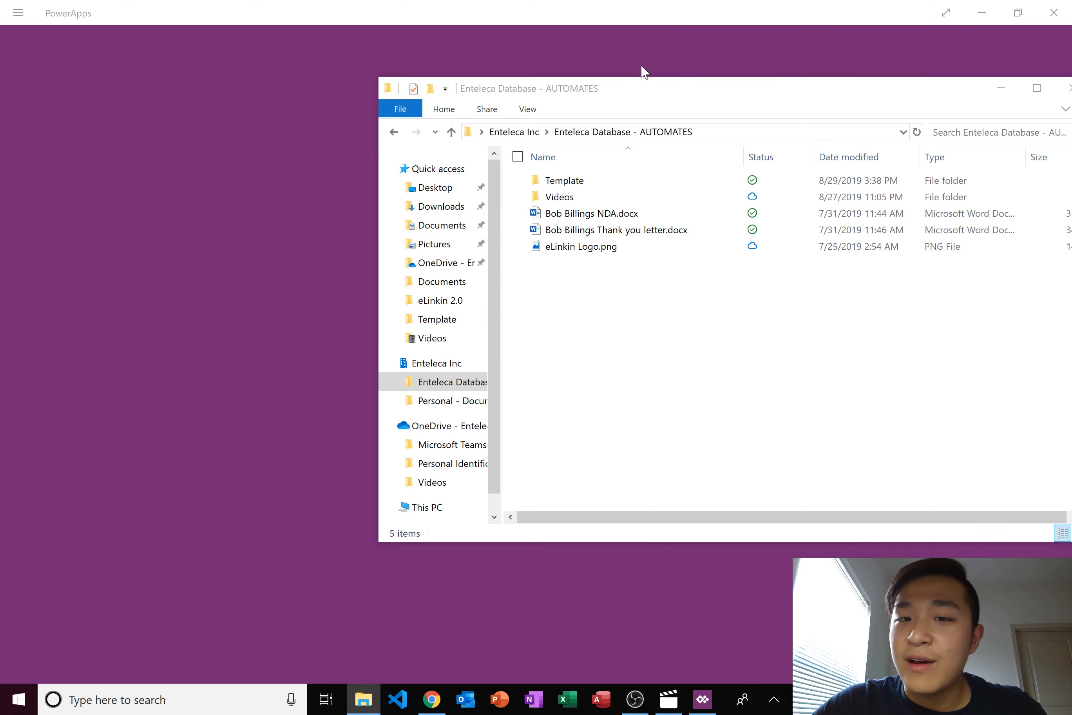
double_click(733, 7)
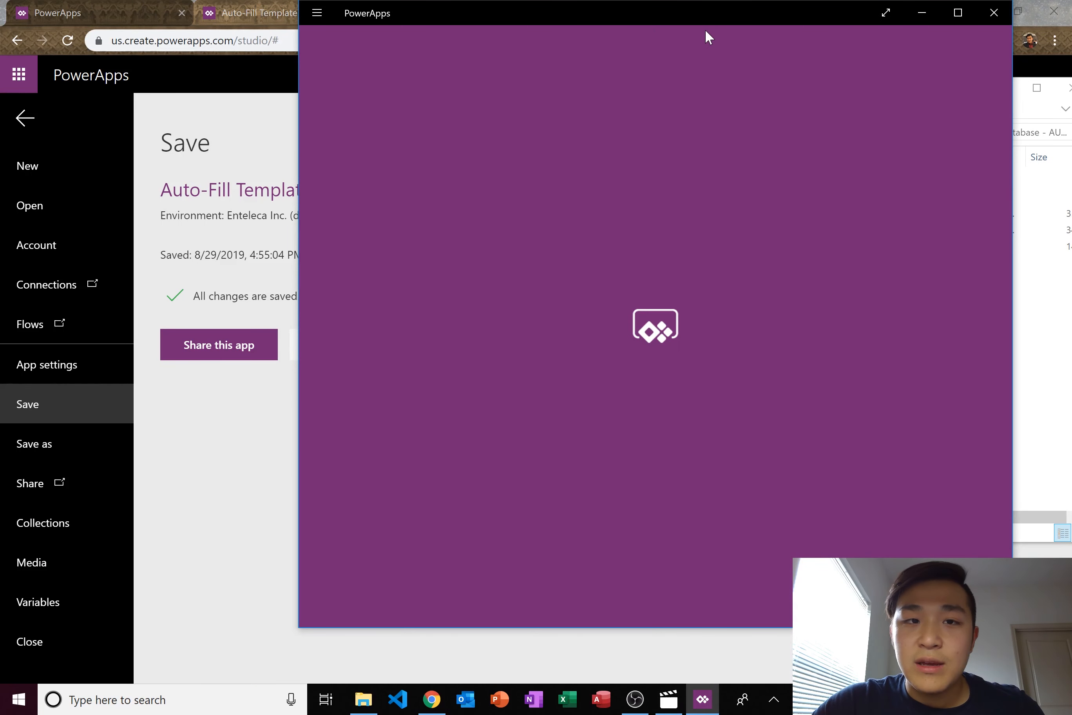
drag(706, 29, 696, 27)
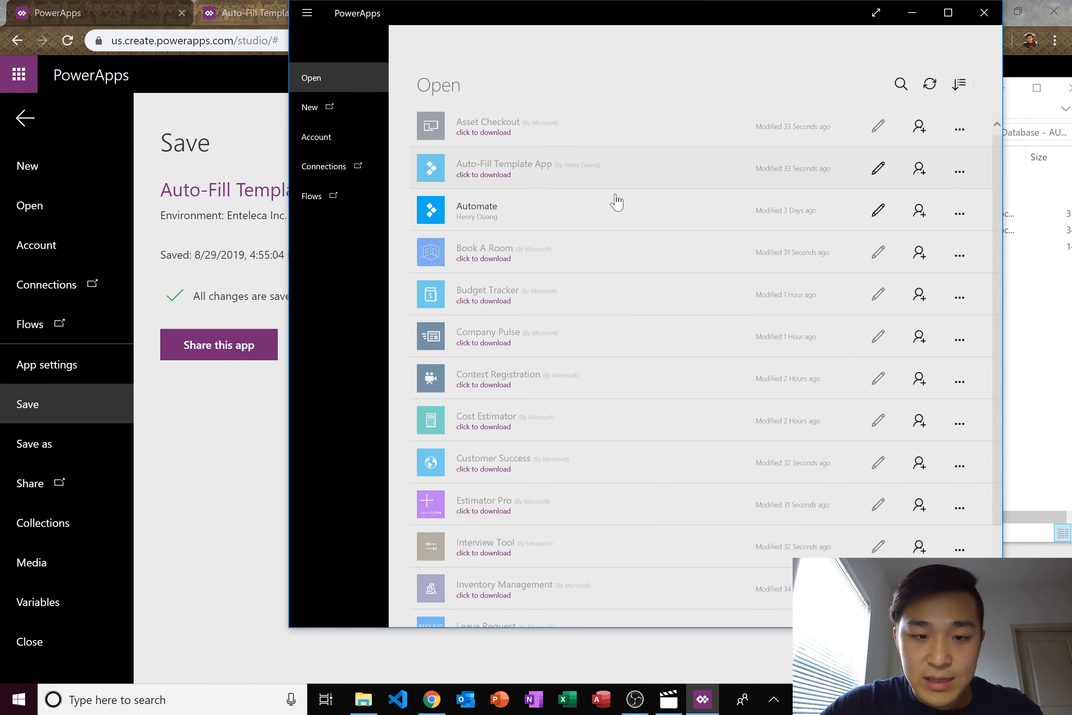
- Download and open Auto-Fill Template App from the Open list and maximize its window
scroll(615, 201, down, 7)
scroll(694, 503, down, 5)
scroll(706, 466, up, 12)
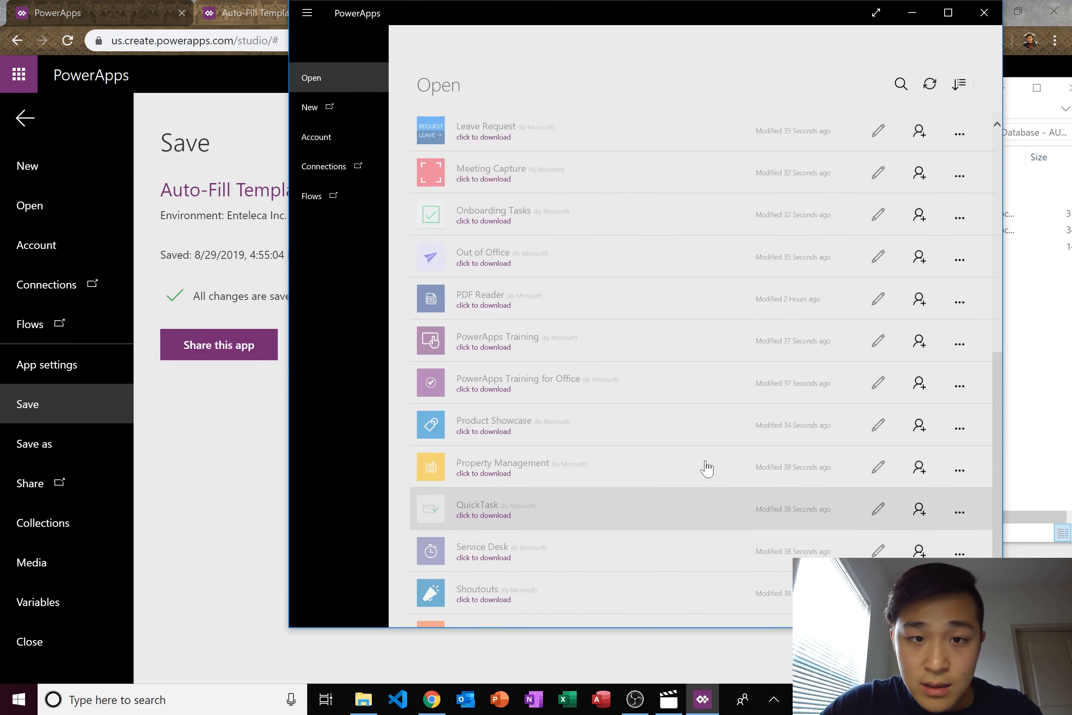
click(519, 180)
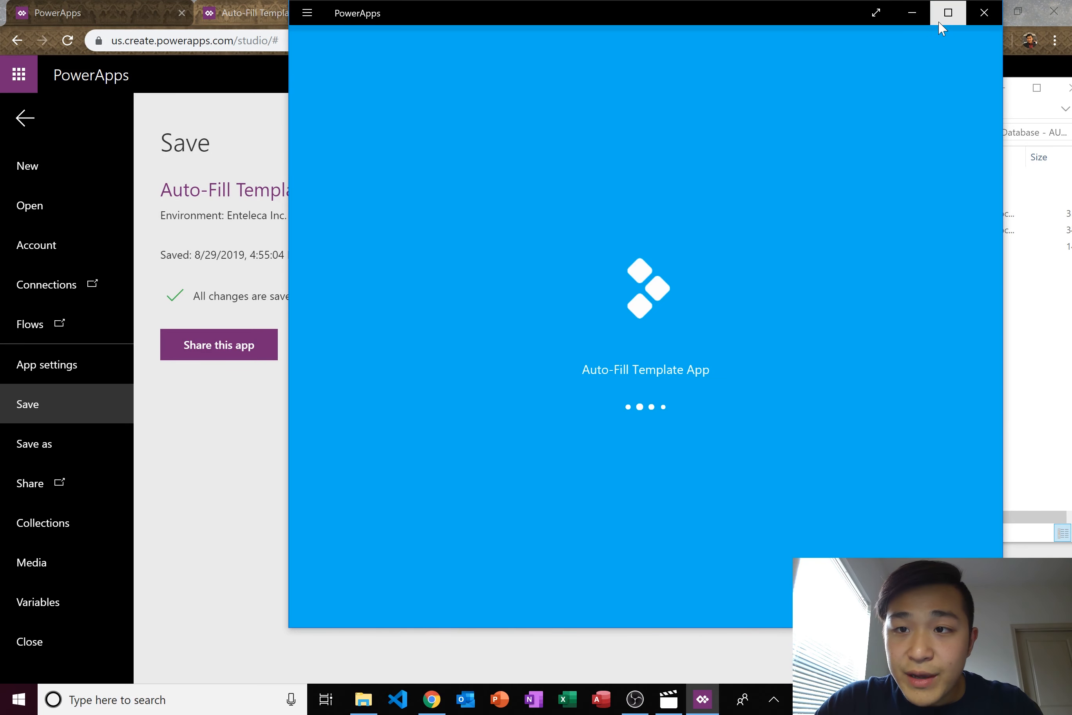
click(948, 13)
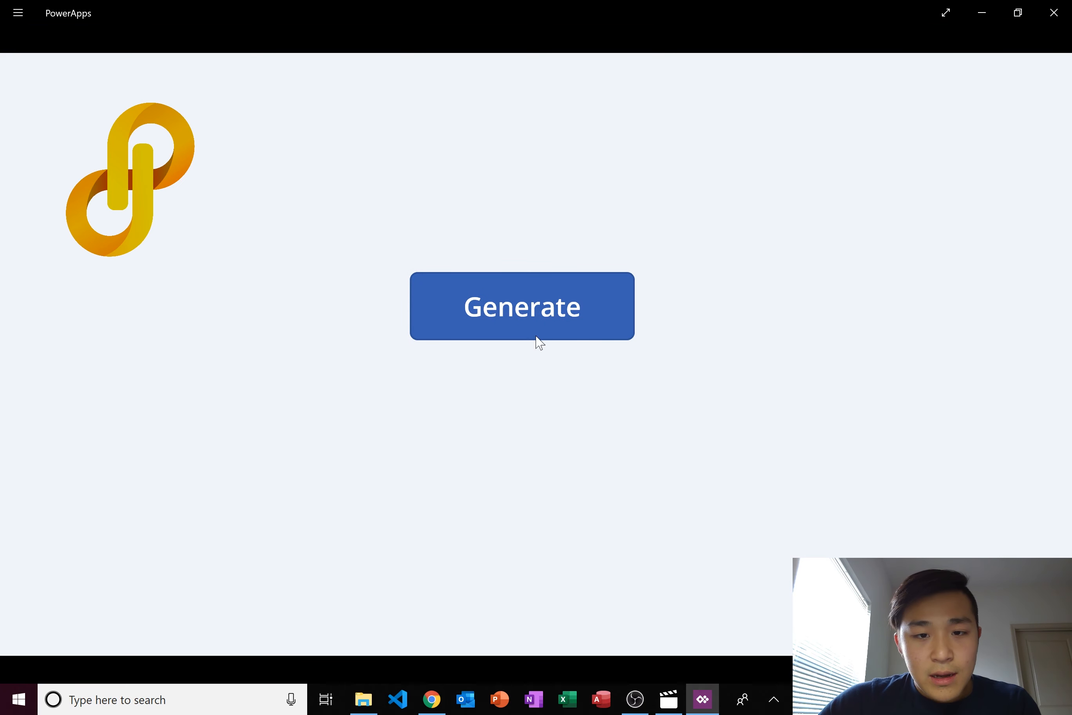
- Go past Generate, enter a person's name, phone number and e-mail address, and submit the form
click(531, 306)
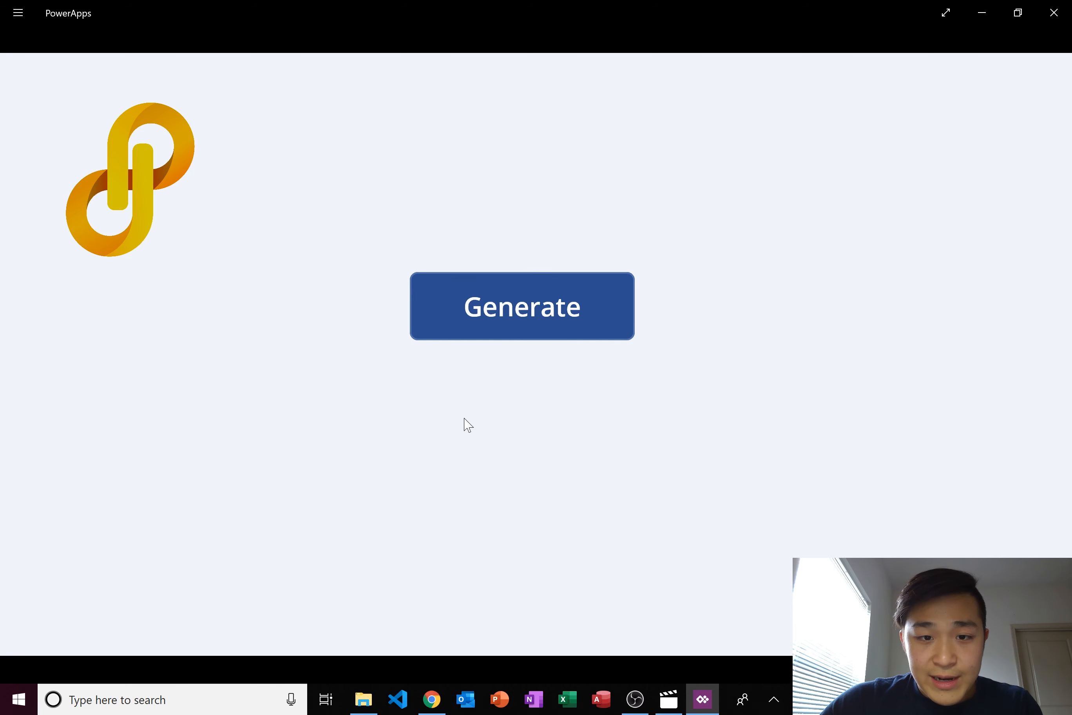
click(461, 276)
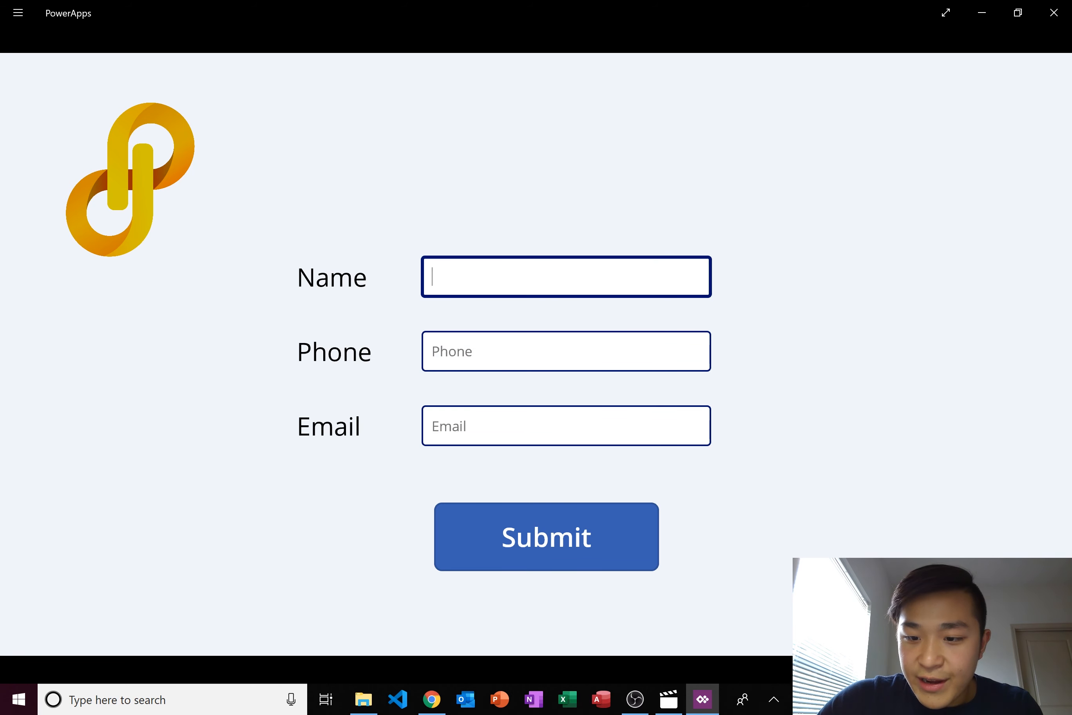
text(Hen)
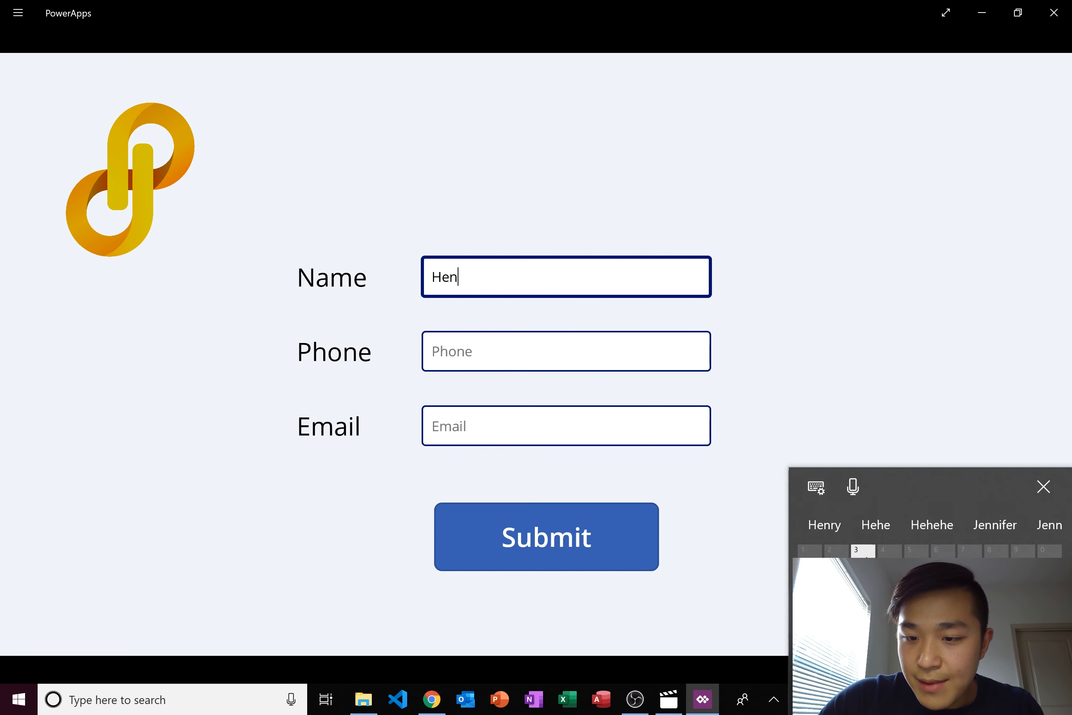
text(ry )
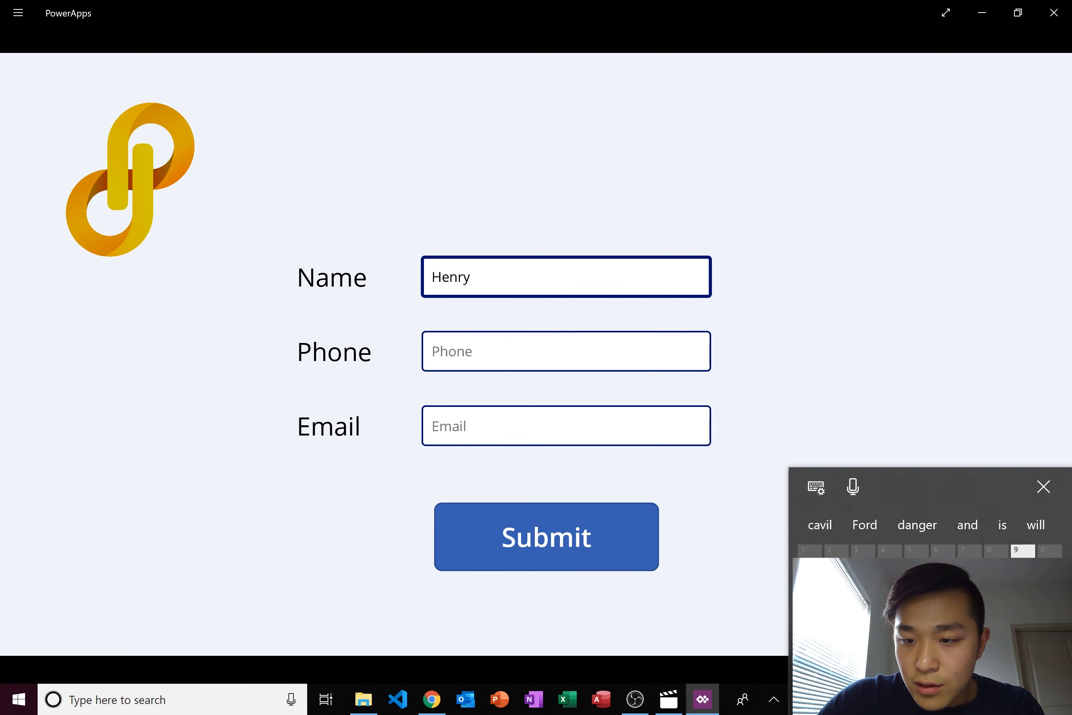
text(O)
click(572, 358)
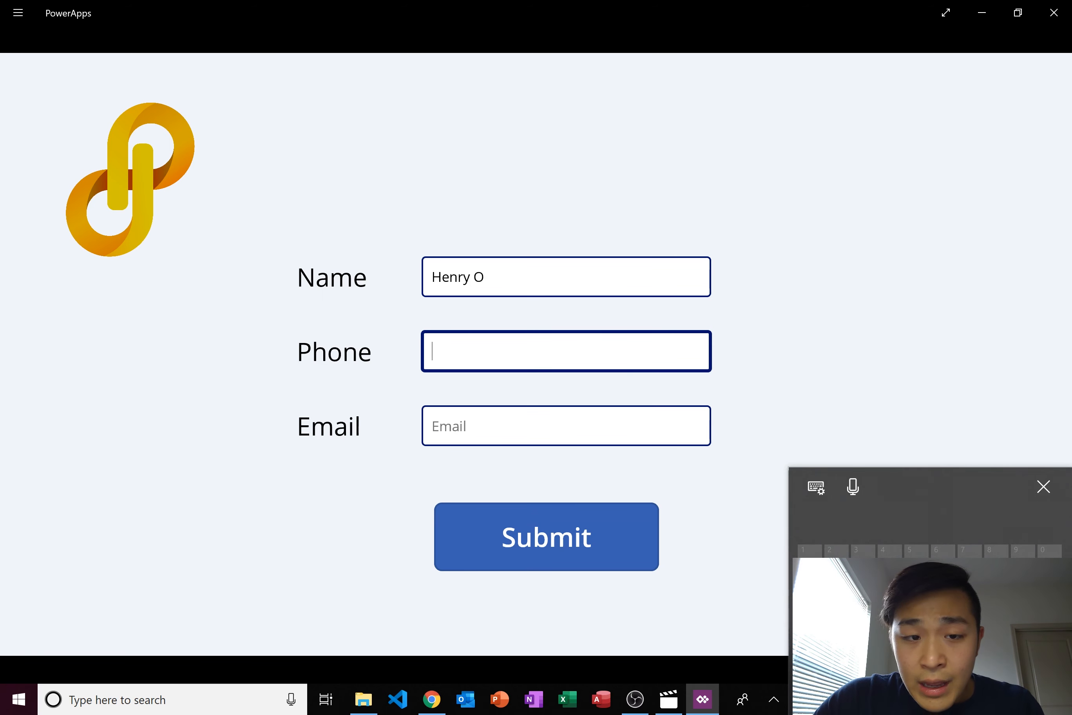
text(1234)
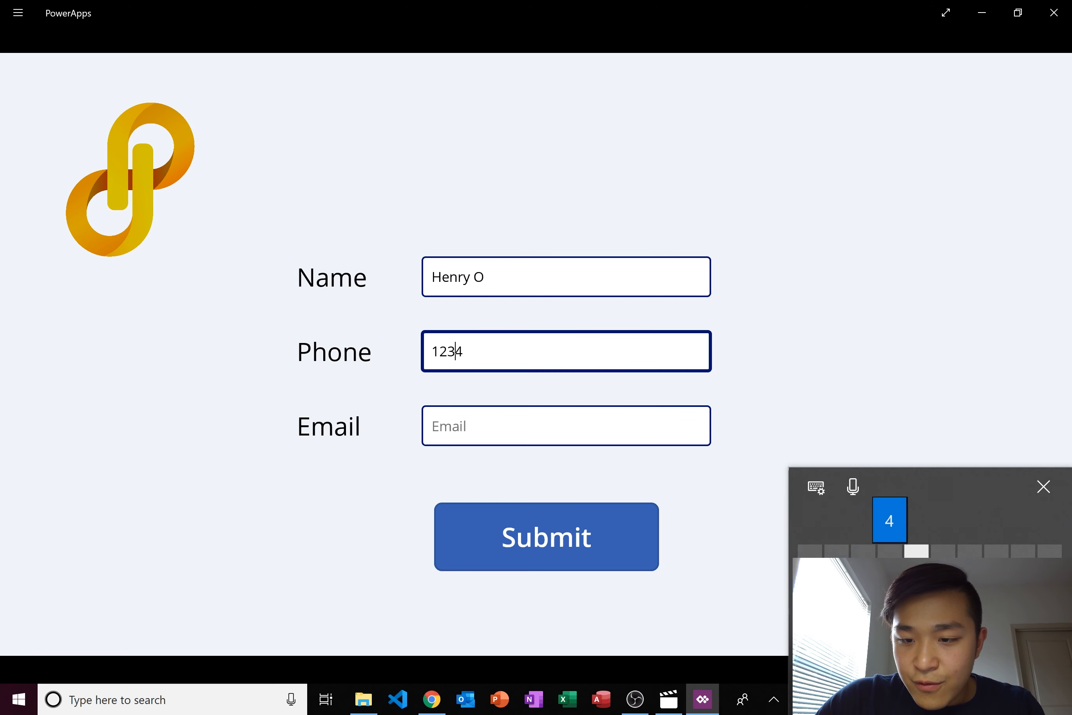
text(56789)
click(567, 430)
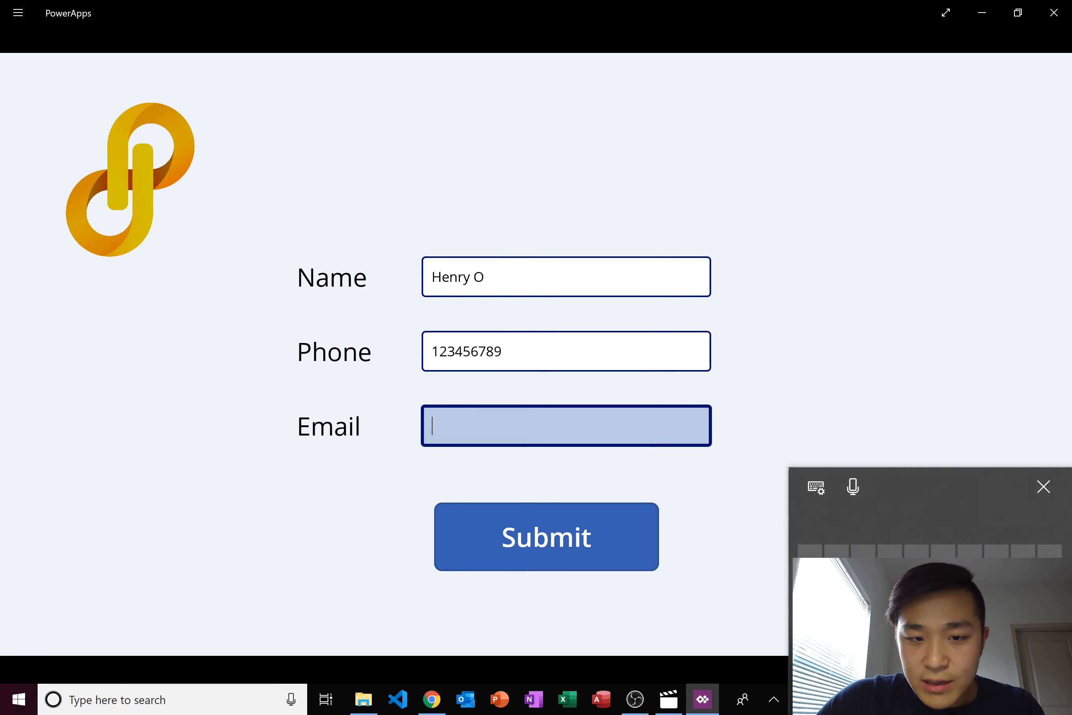
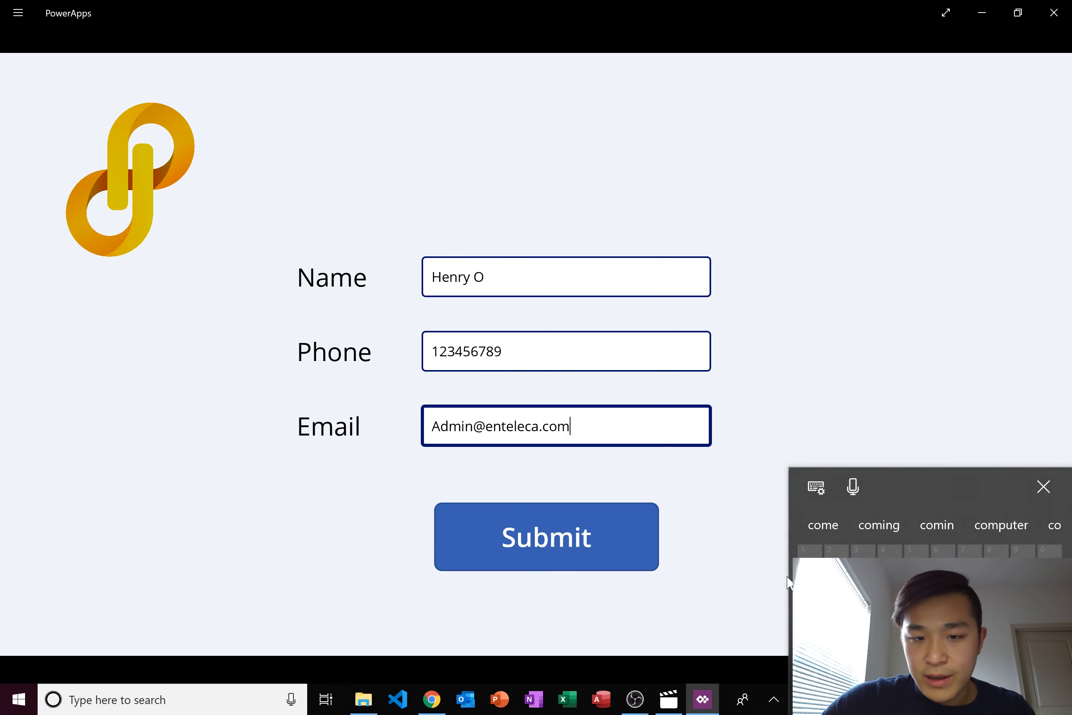
click(552, 536)
click(1043, 486)
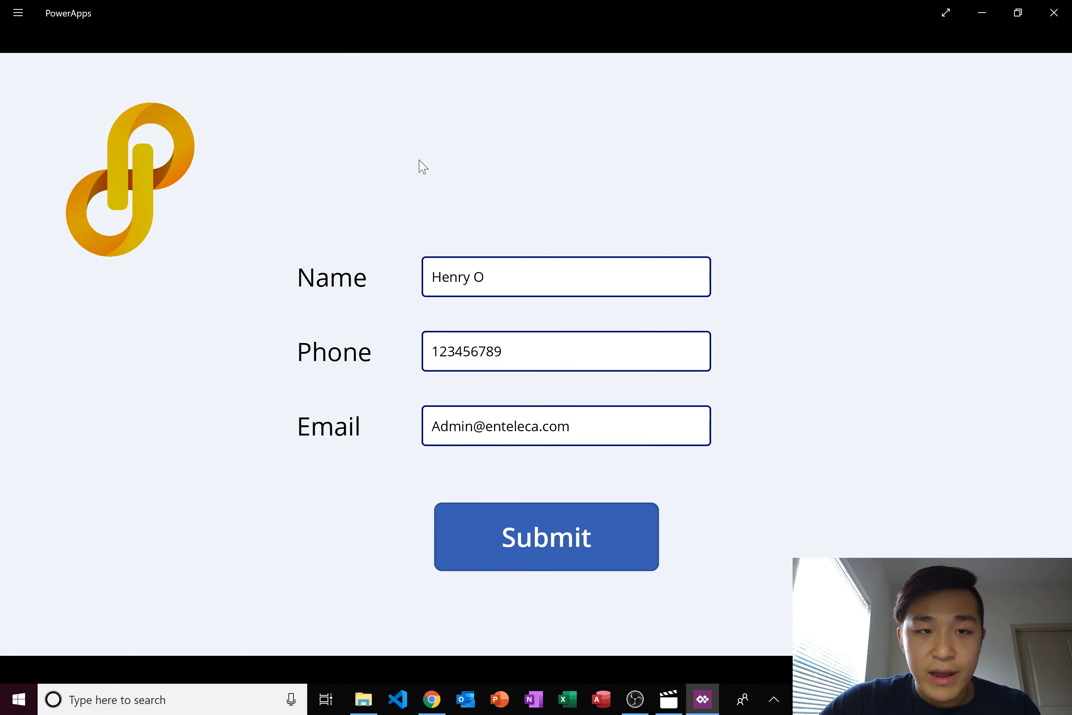
click(363, 699)
drag(705, 87, 532, 77)
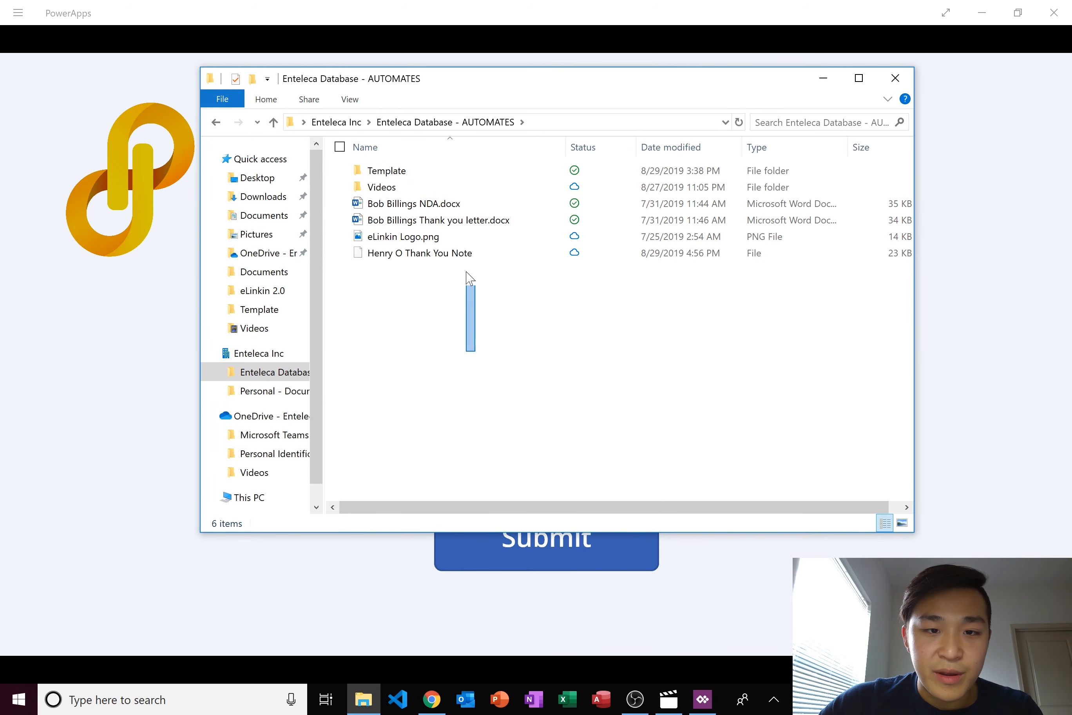
drag(466, 272, 473, 170)
click(486, 300)
click(388, 255)
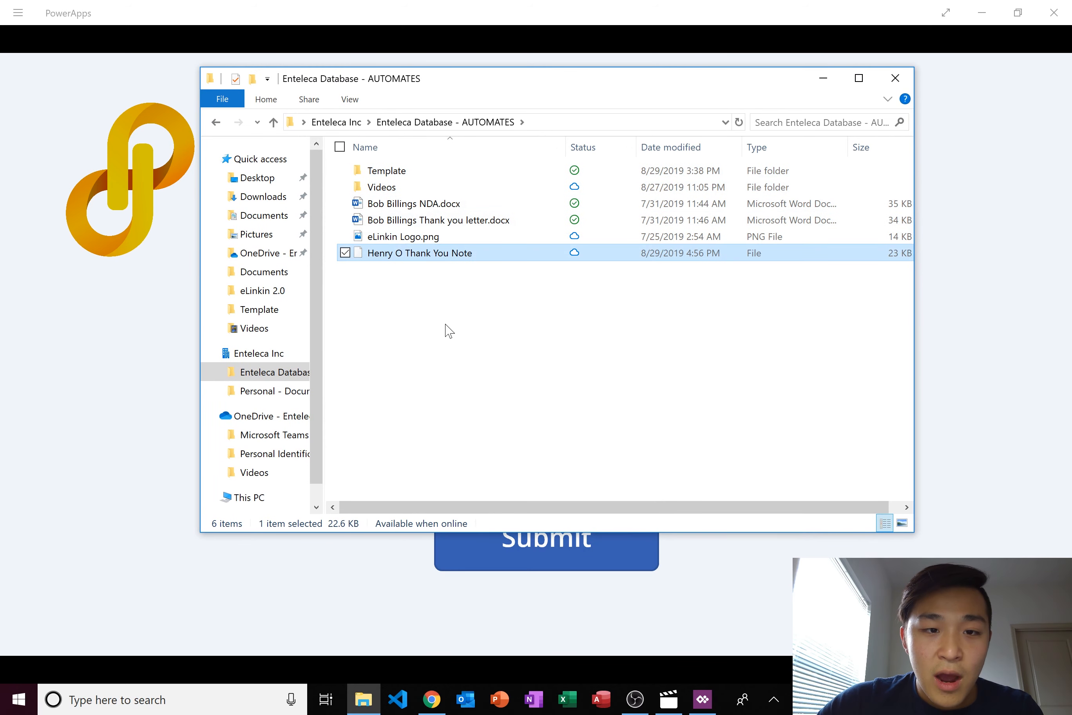
right_click(437, 263)
click(517, 314)
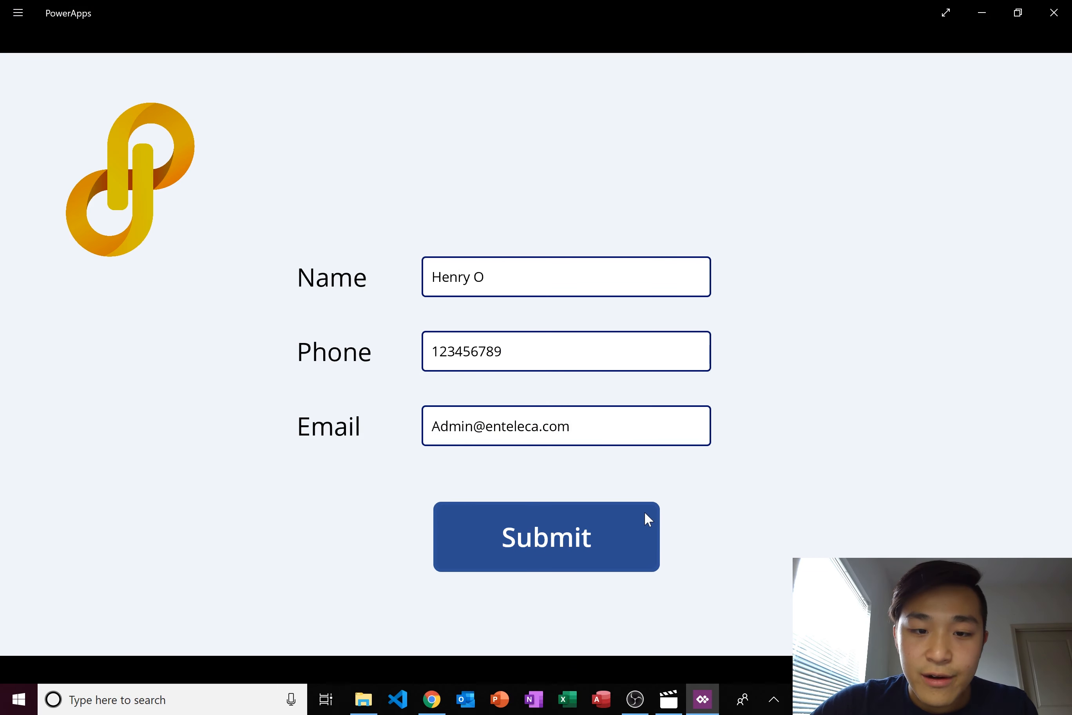
- Complete the surname in the Name field with the touch keyboard and resubmit
click(484, 277)
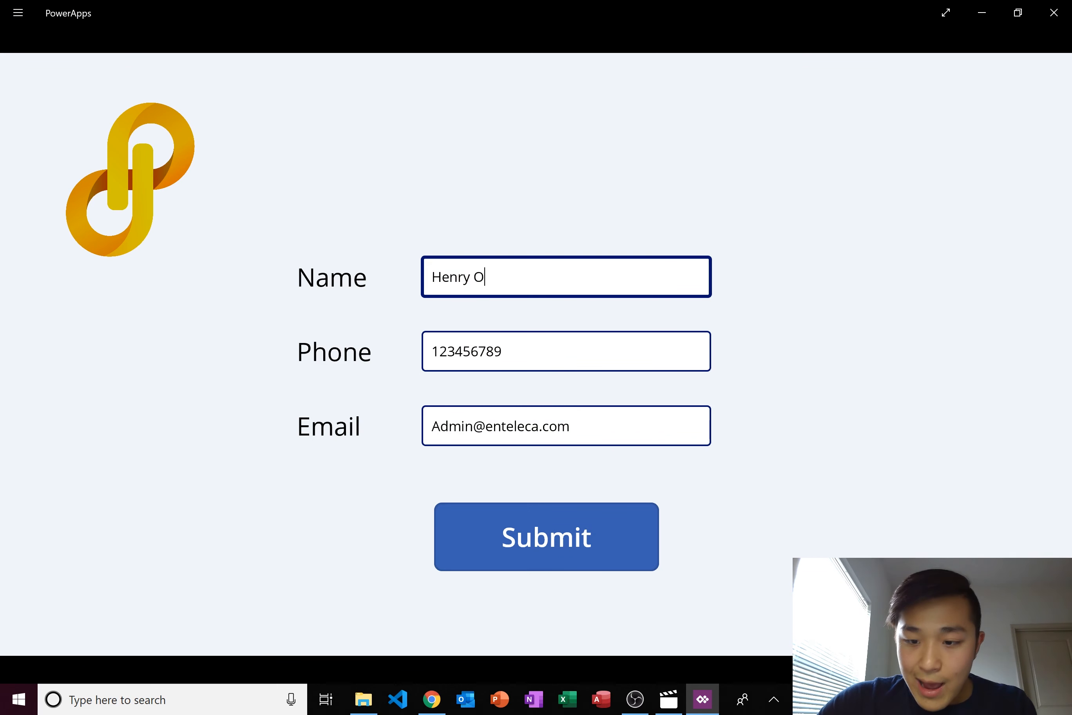
click(970, 369)
click(823, 409)
click(970, 449)
click(929, 409)
click(594, 553)
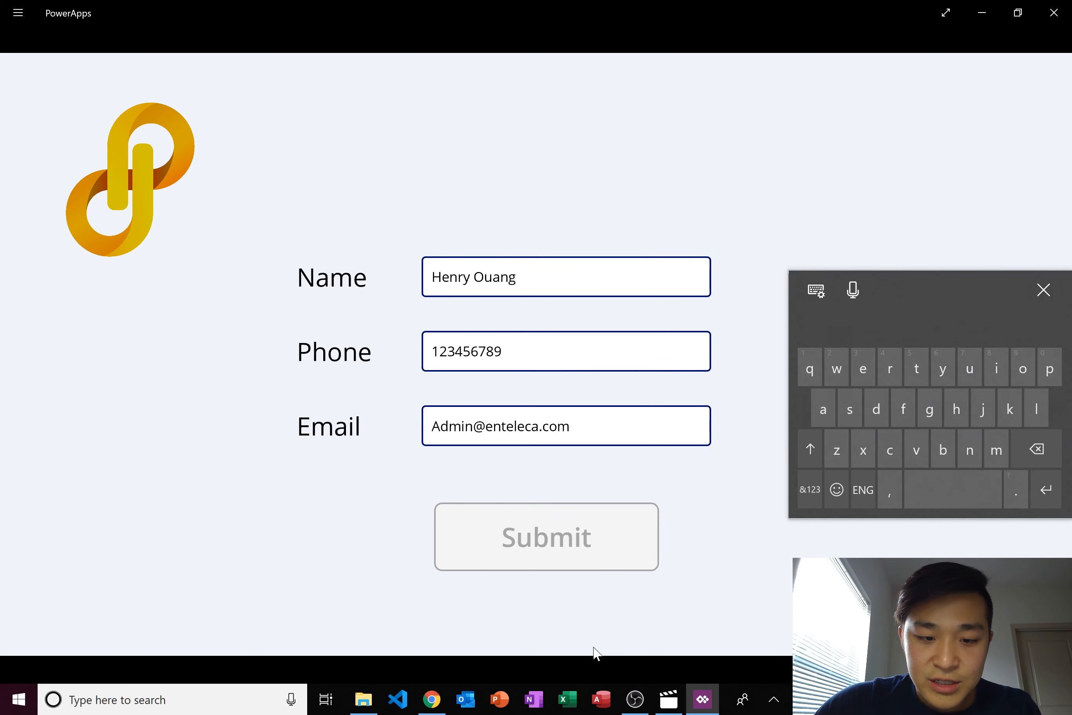
- Select the new Word thank-you note .docx in the AUTOMATES folder
click(377, 699)
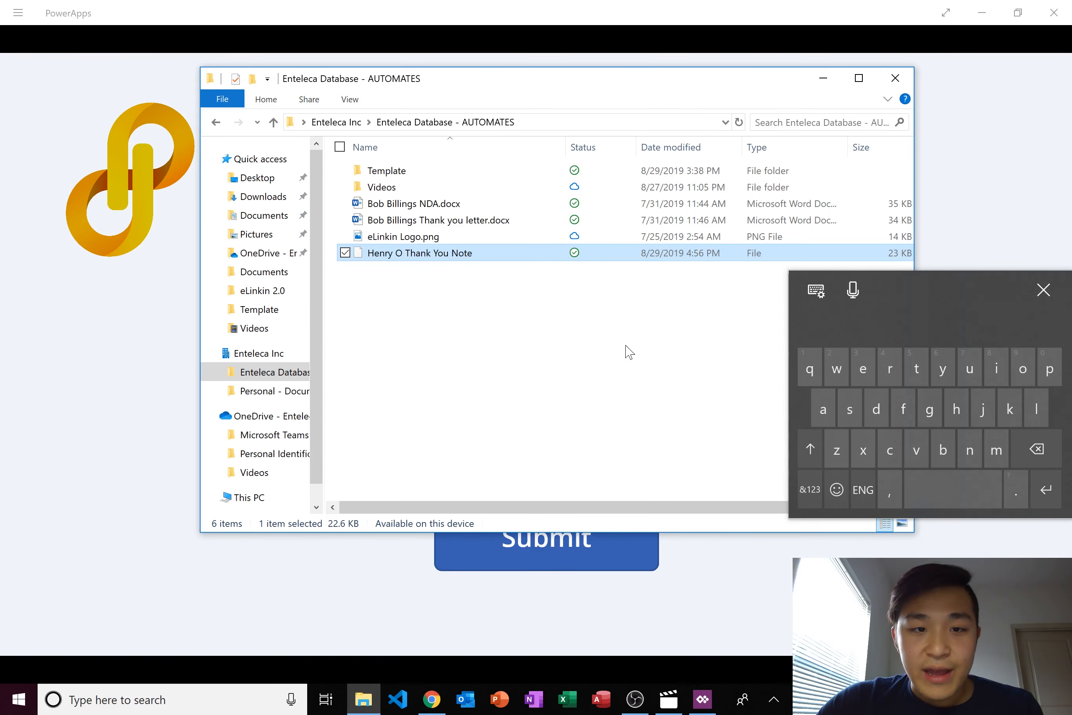
click(1043, 289)
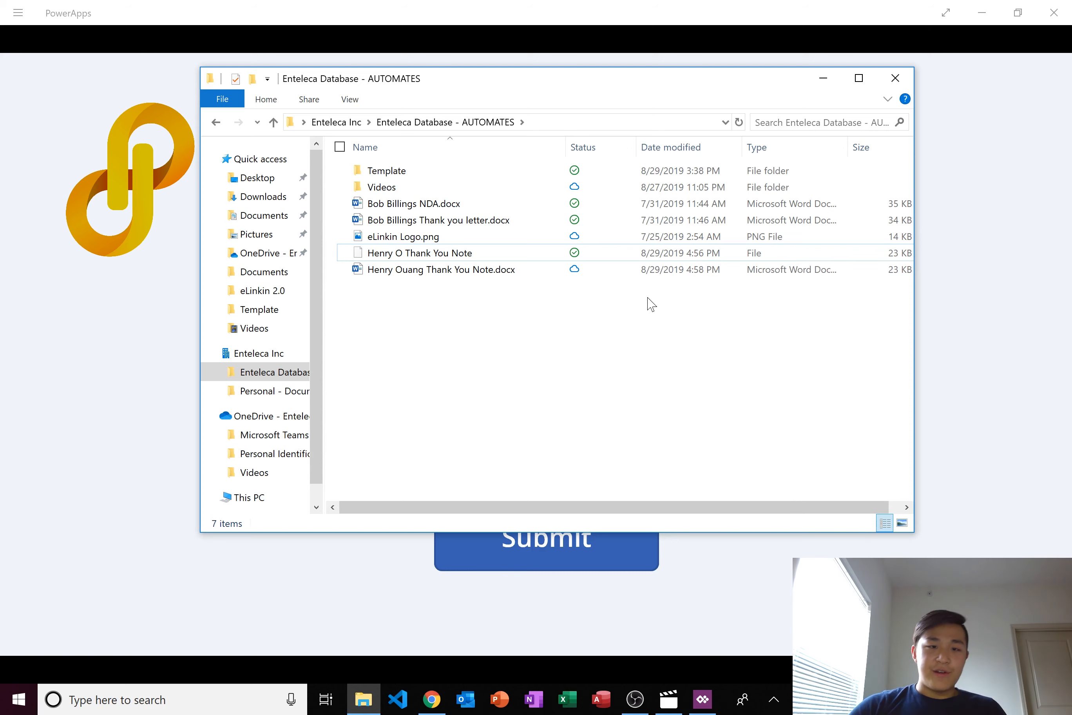
click(452, 273)
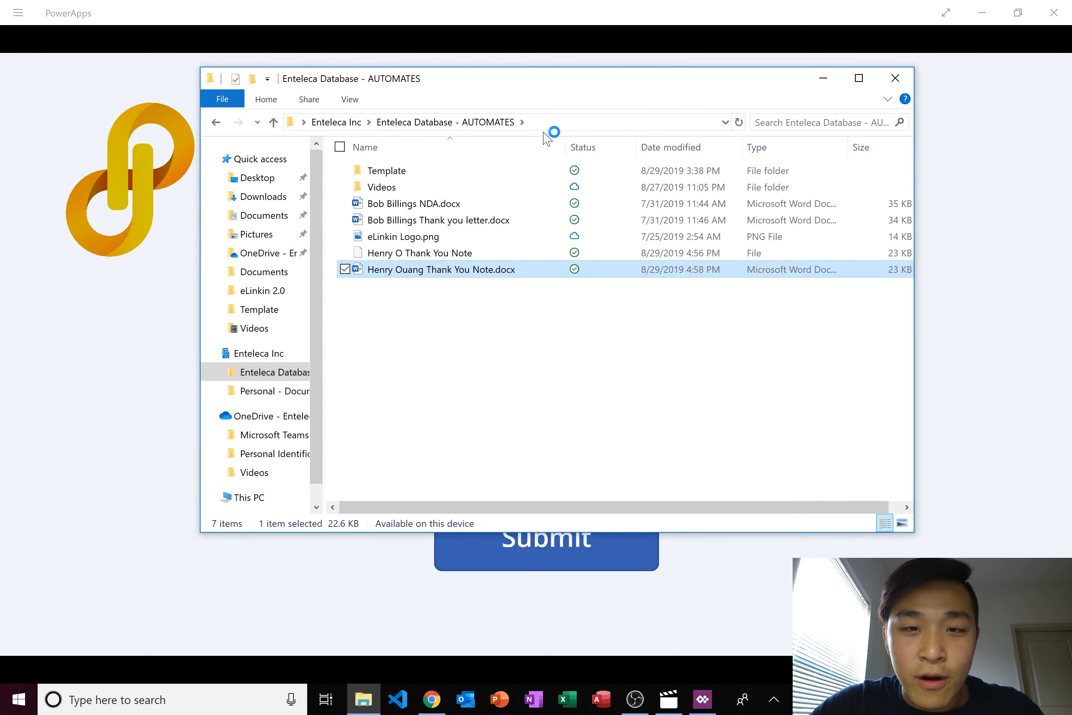